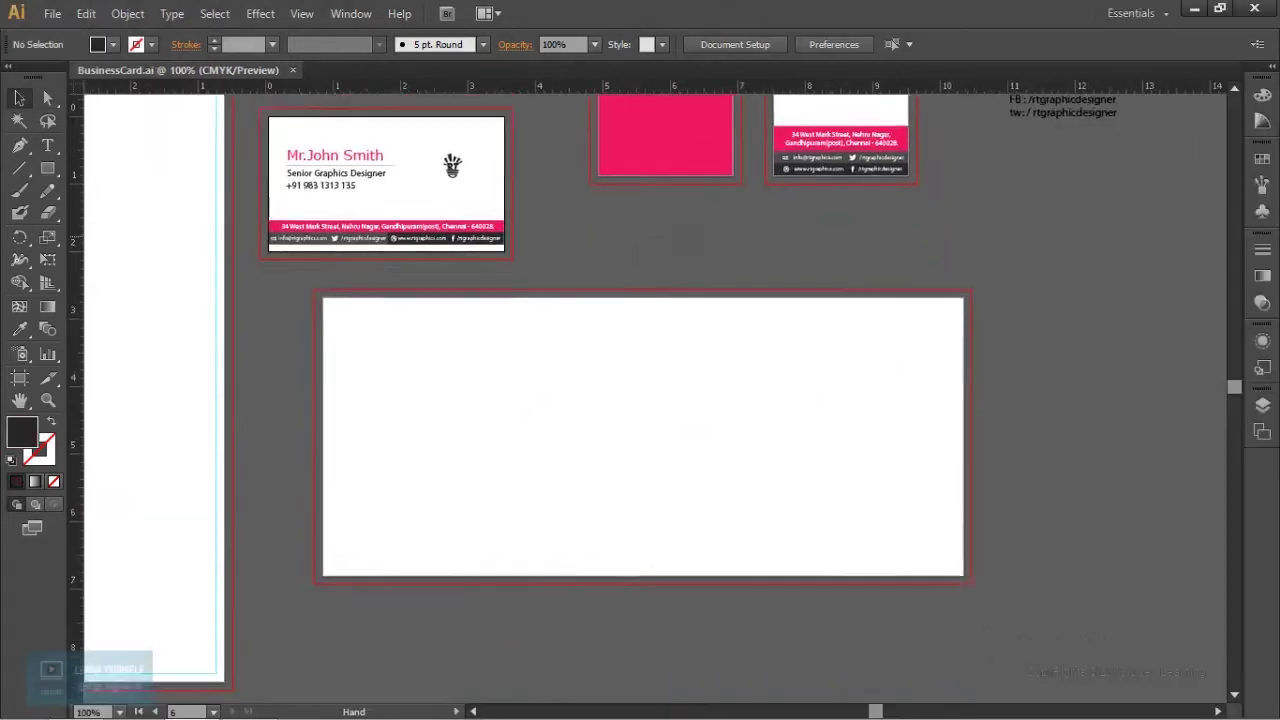
Step: Group the card's address text with its pink bar
{"action": "left_click_drag", "start_coordinate": [446, 170], "coordinate": [478, 140]}
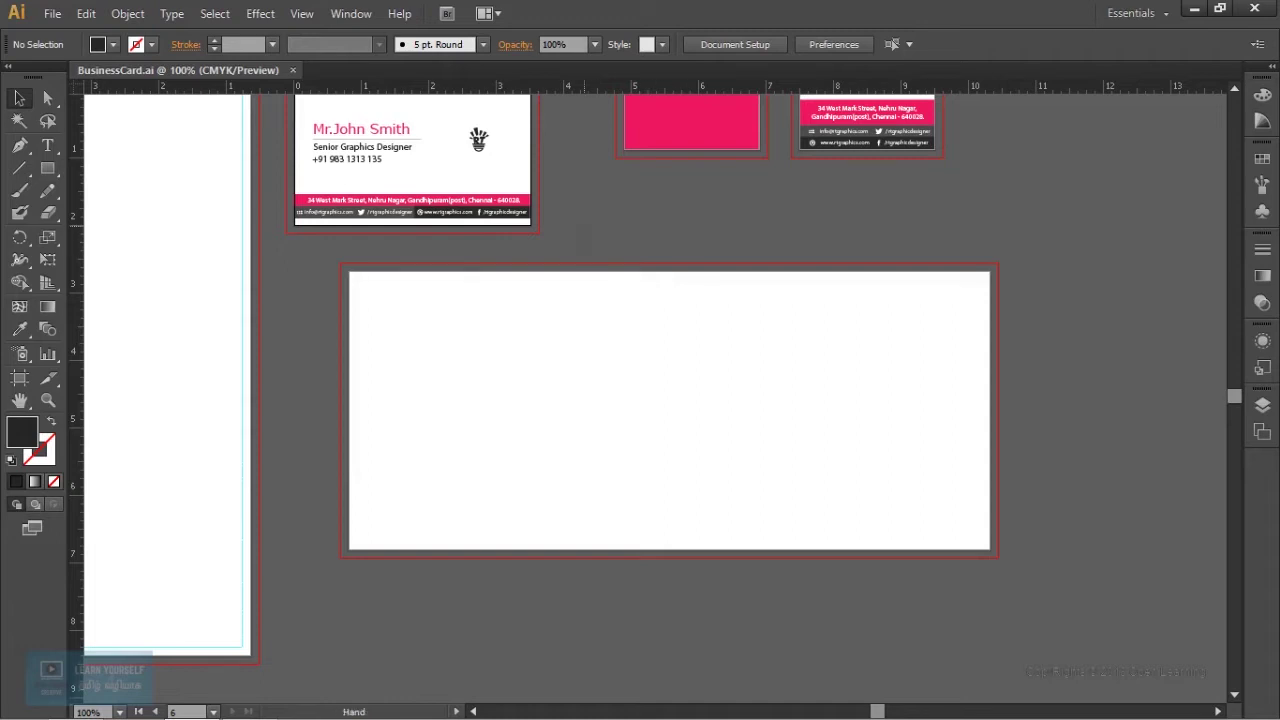
{"action": "left_click_drag", "start_coordinate": [478, 140], "coordinate": [472, 205]}
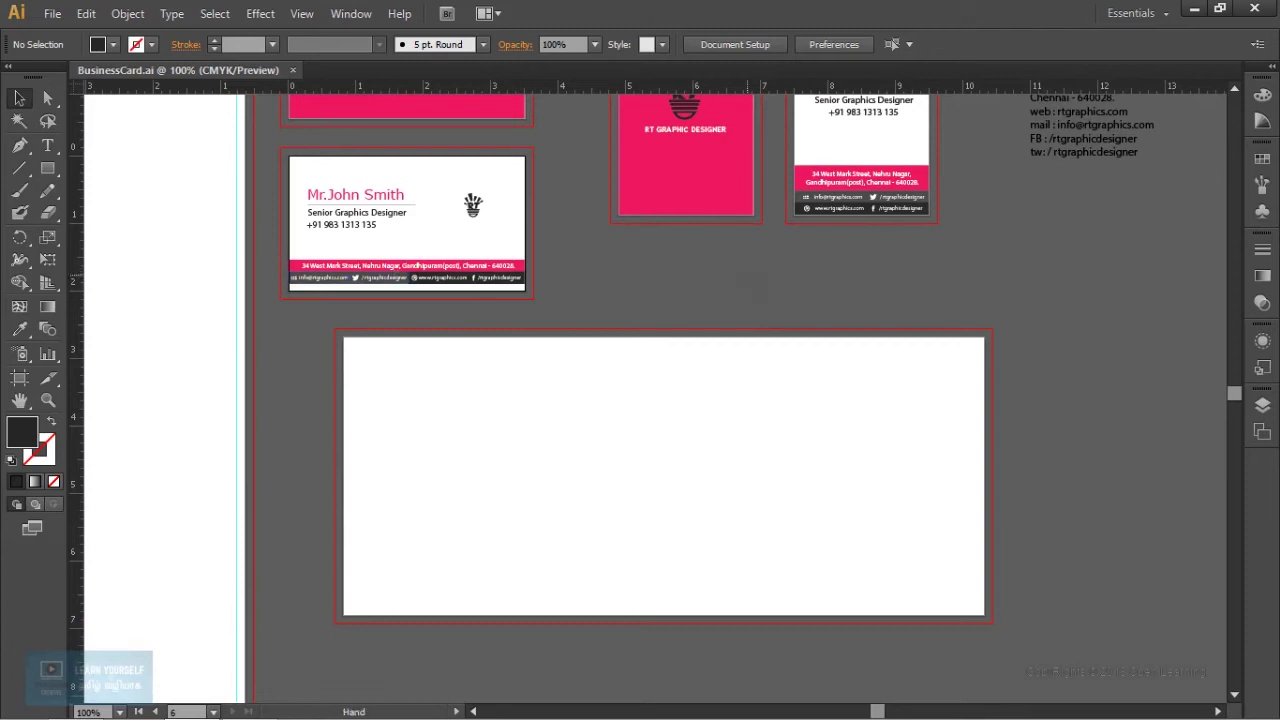
{"action": "left_click_drag", "start_coordinate": [396, 275], "coordinate": [366, 393]}
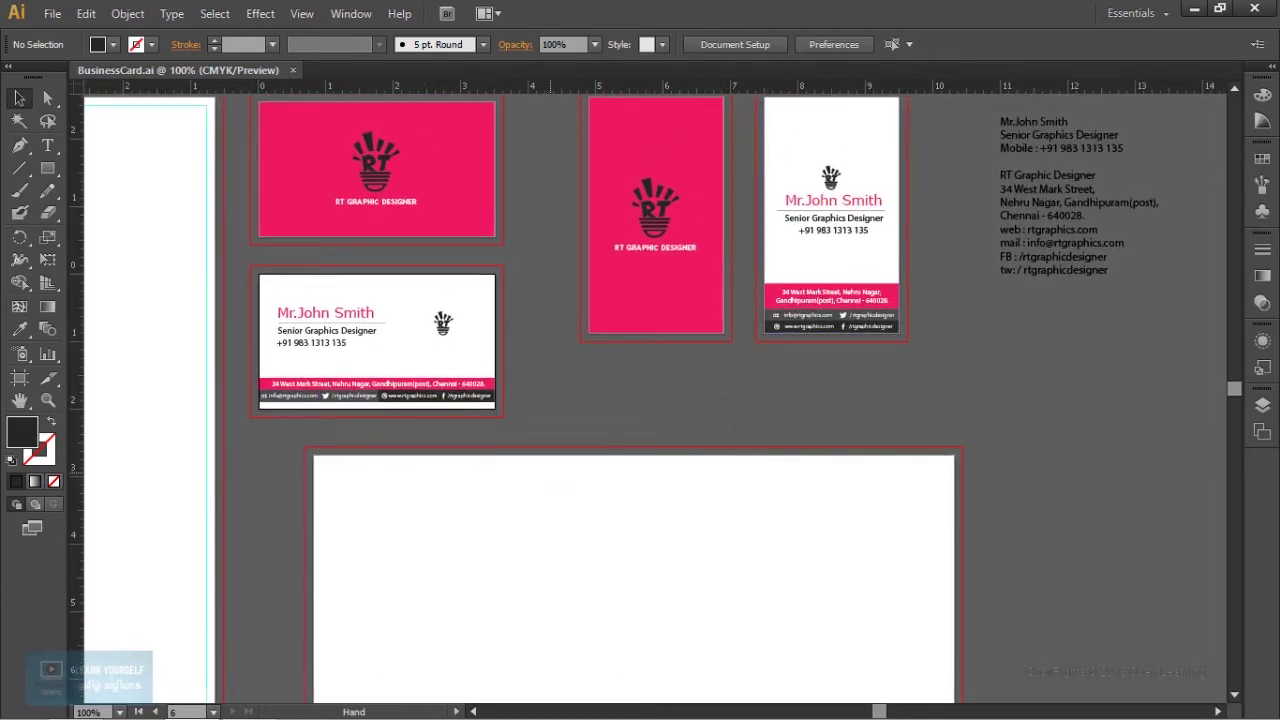
{"action": "left_click_drag", "start_coordinate": [640, 450], "coordinate": [621, 259]}
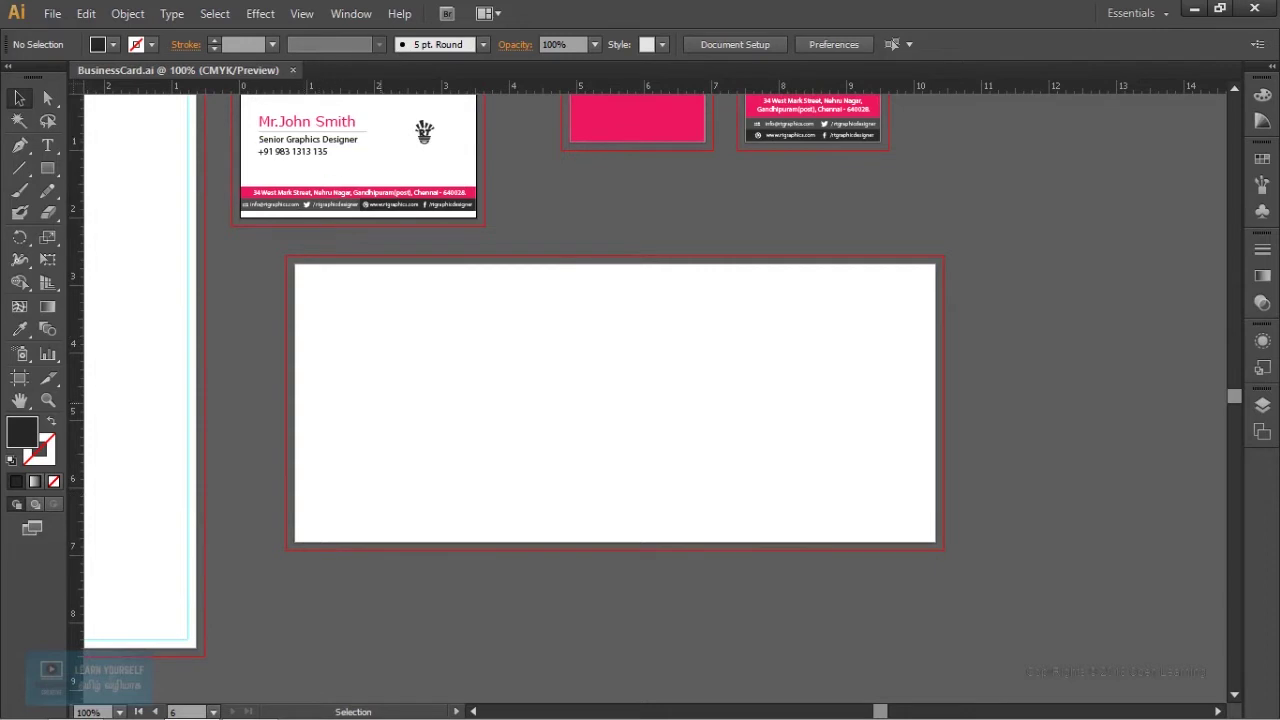
{"action": "left_click", "coordinate": [320, 192]}
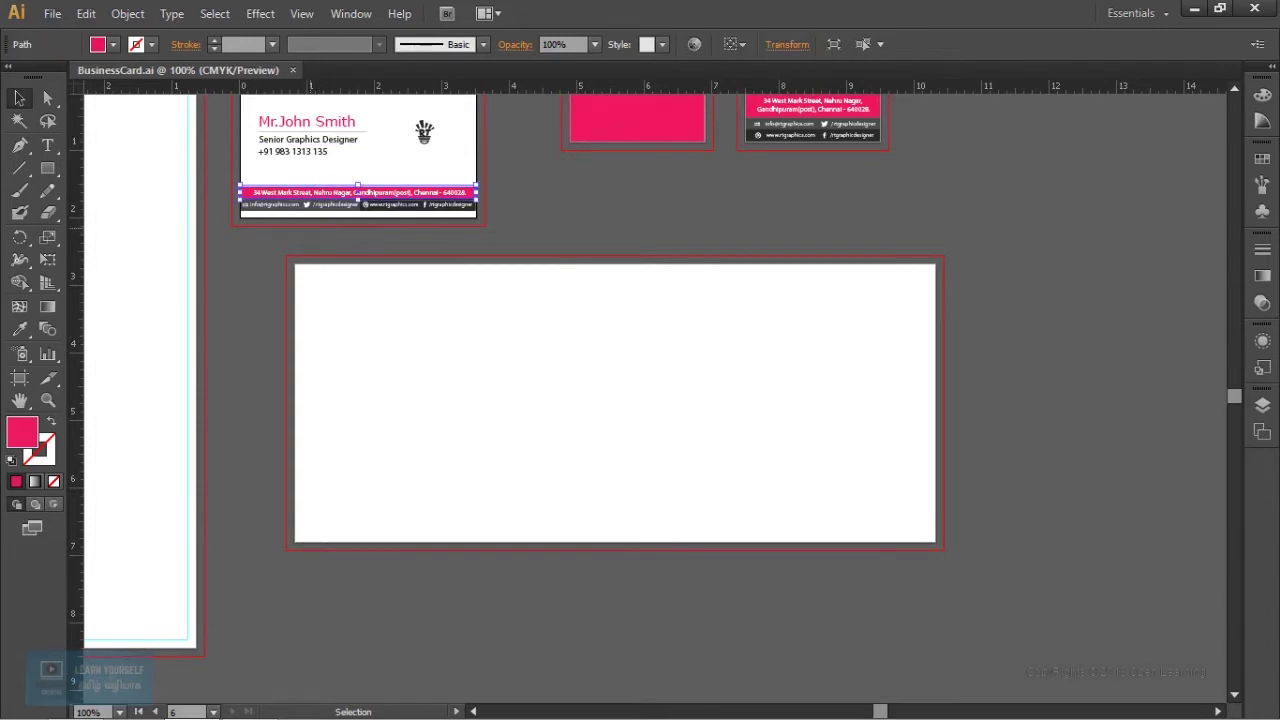
{"action": "key", "text": "ctrl+plus"}
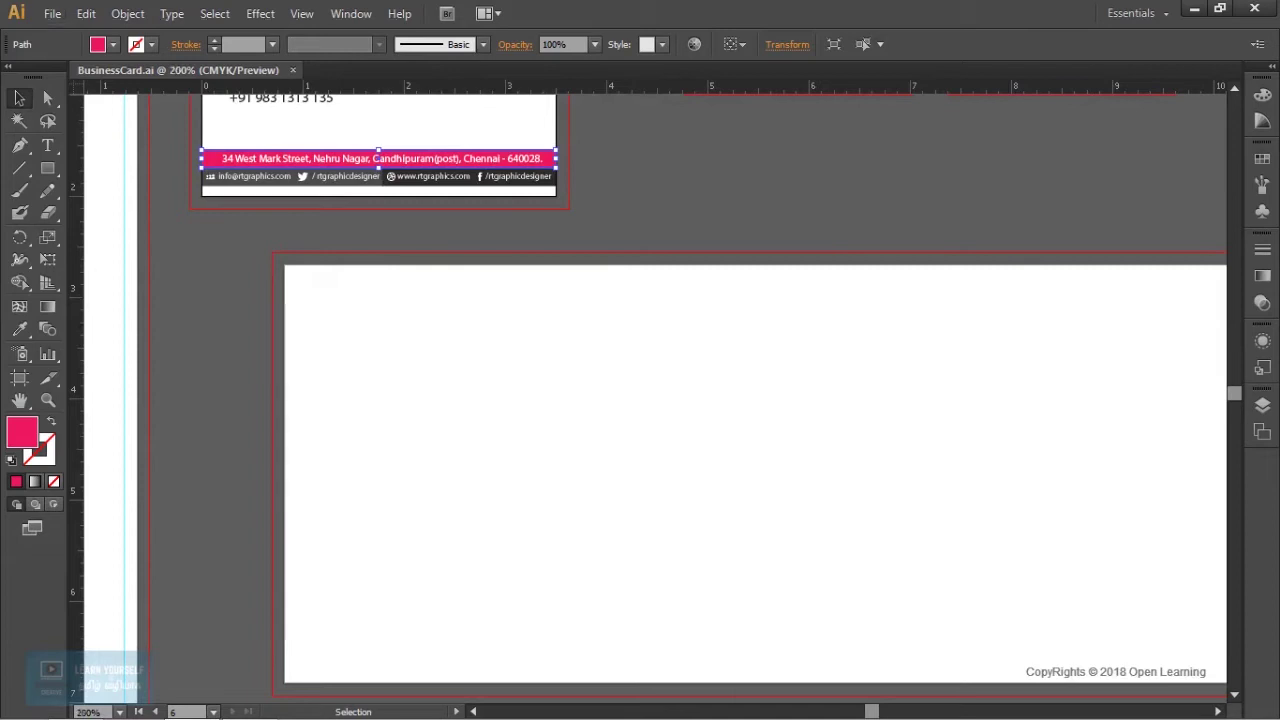
{"action": "key", "text": "ctrl+plus"}
{"action": "key", "text": "ctrl+plus"}
{"action": "left_click_drag", "start_coordinate": [449, 59], "coordinate": [625, 274]}
{"action": "left_click", "coordinate": [625, 274]}
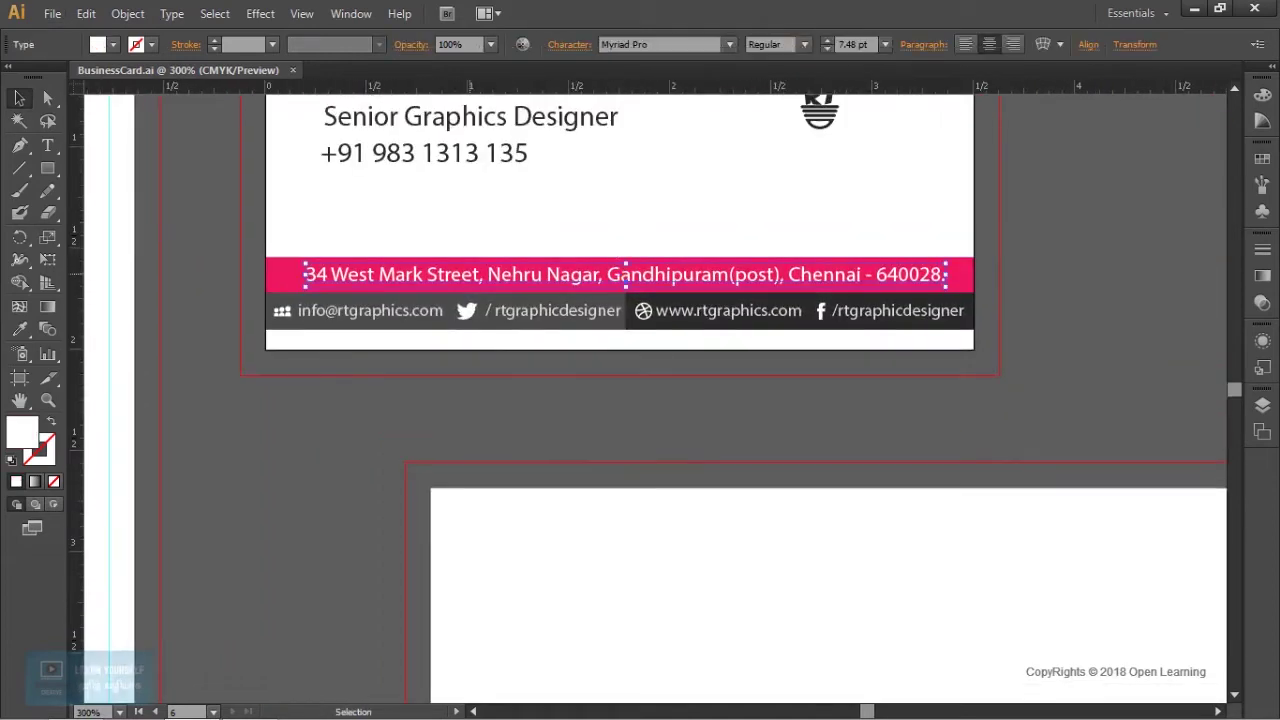
{"action": "left_click", "coordinate": [625, 285], "text": "shift"}
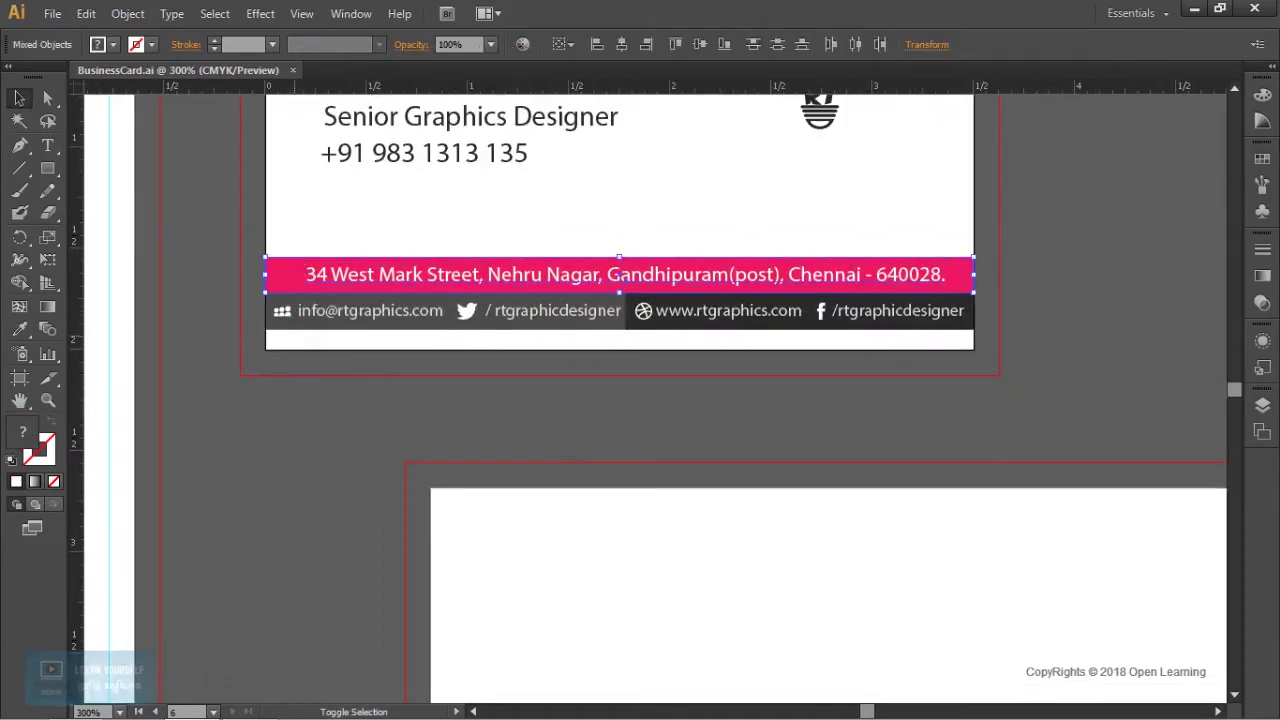
{"action": "key", "text": "ctrl+g"}
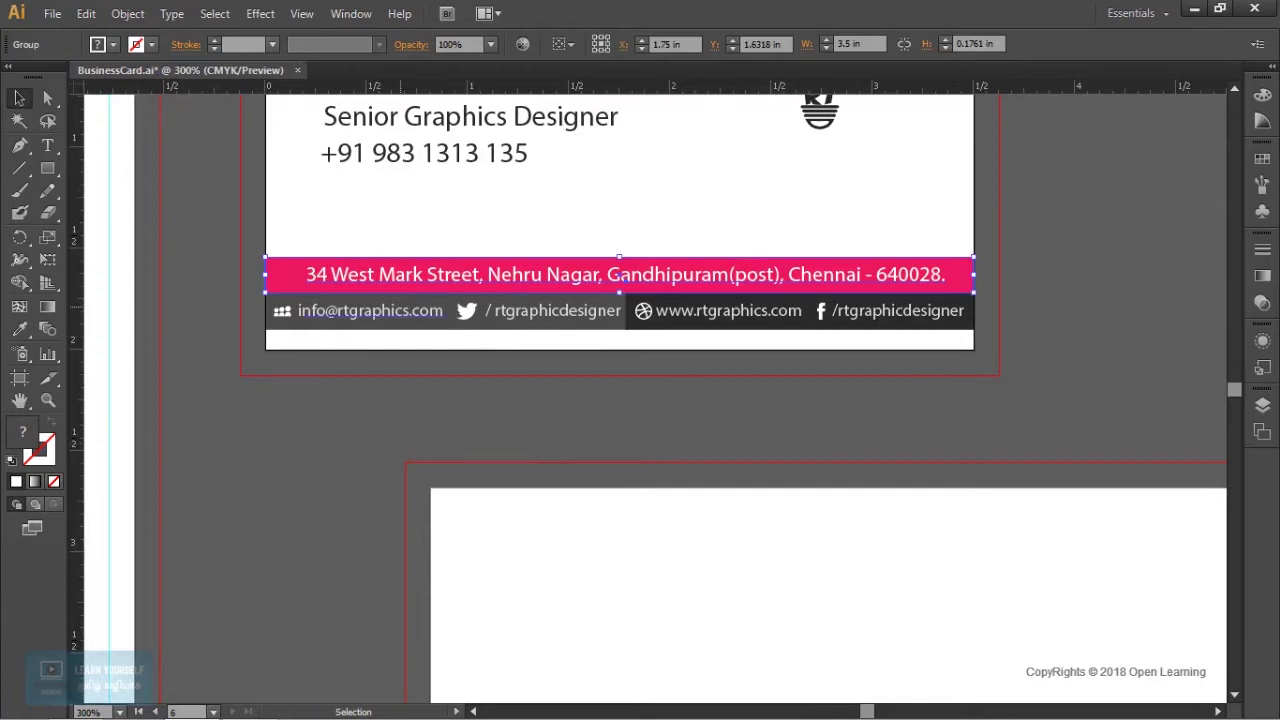
Step: Group the pink address bar with the email, Twitter, website and Facebook info row
{"action": "left_click", "coordinate": [540, 310]}
{"action": "left_click", "coordinate": [728, 310], "text": "shift"}
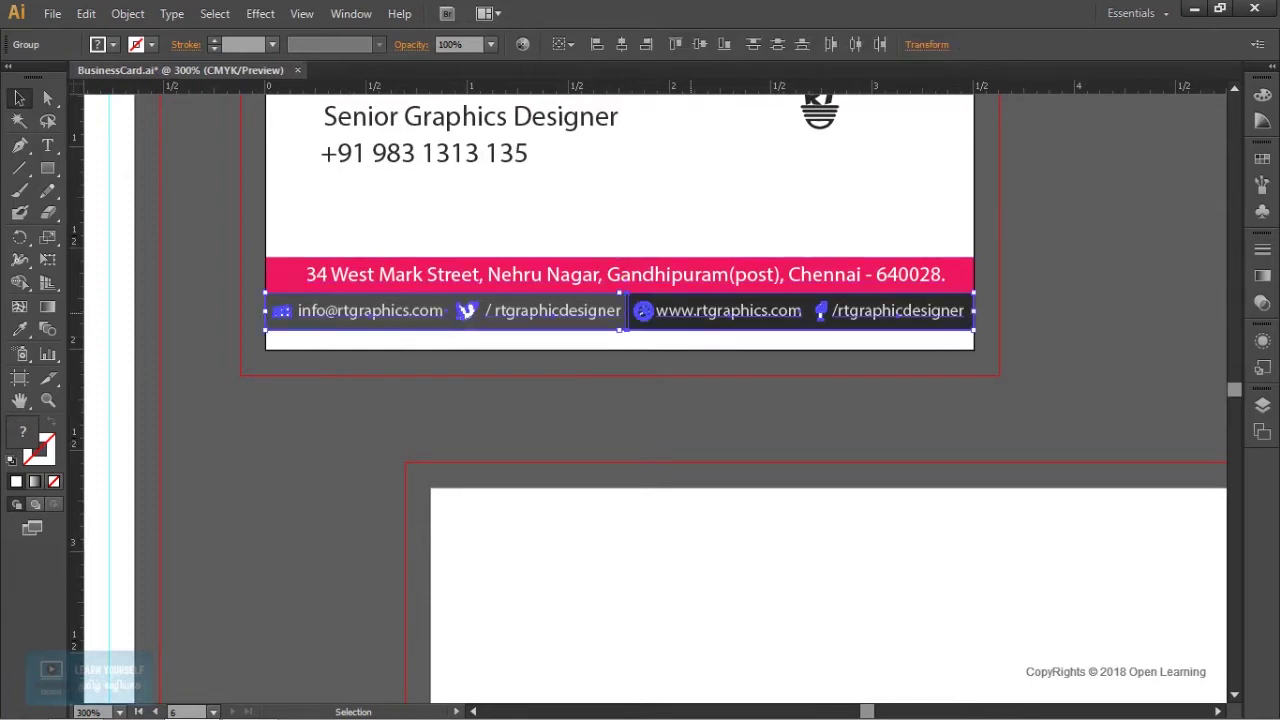
{"action": "left_click", "coordinate": [612, 272], "text": "shift"}
{"action": "key", "text": "ctrl+g"}
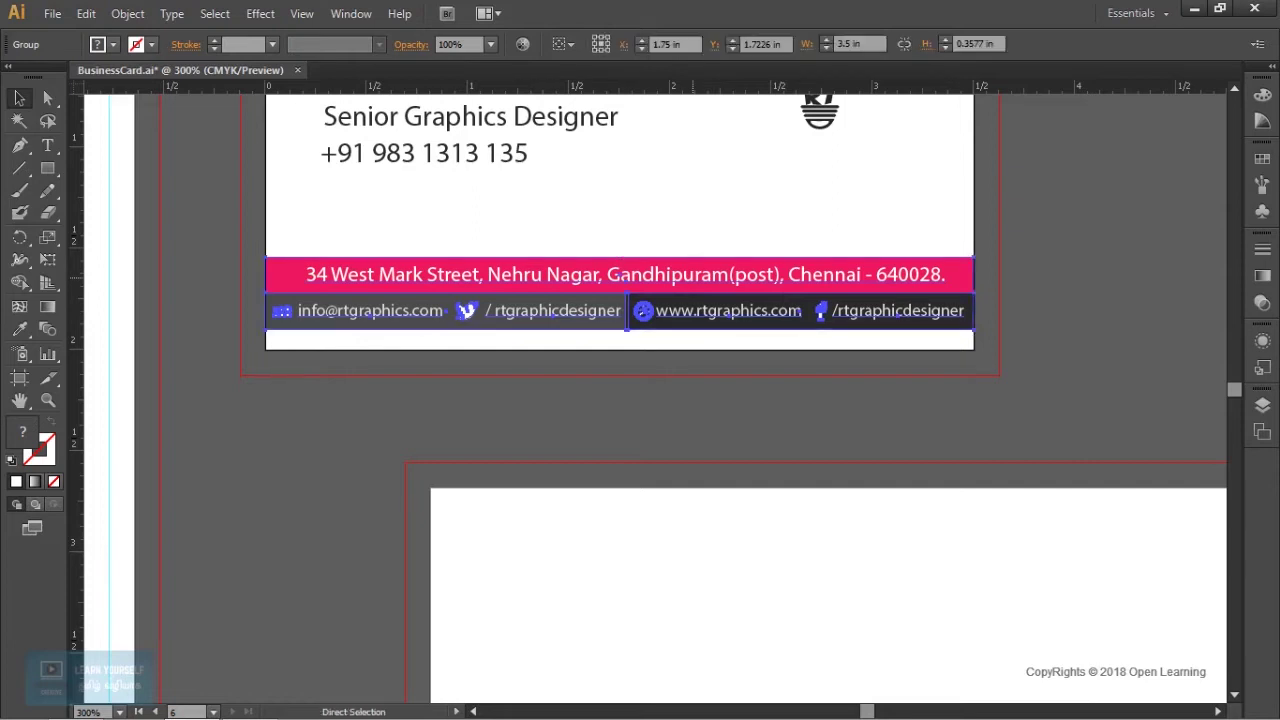
Step: Place a copy of the grouped strip at the envelope's bottom-left
{"action": "scroll", "coordinate": [700, 318], "scroll_direction": "down", "scroll_amount": 1, "text": "alt"}
{"action": "scroll", "coordinate": [700, 315], "scroll_direction": "down", "scroll_amount": 2, "text": "alt"}
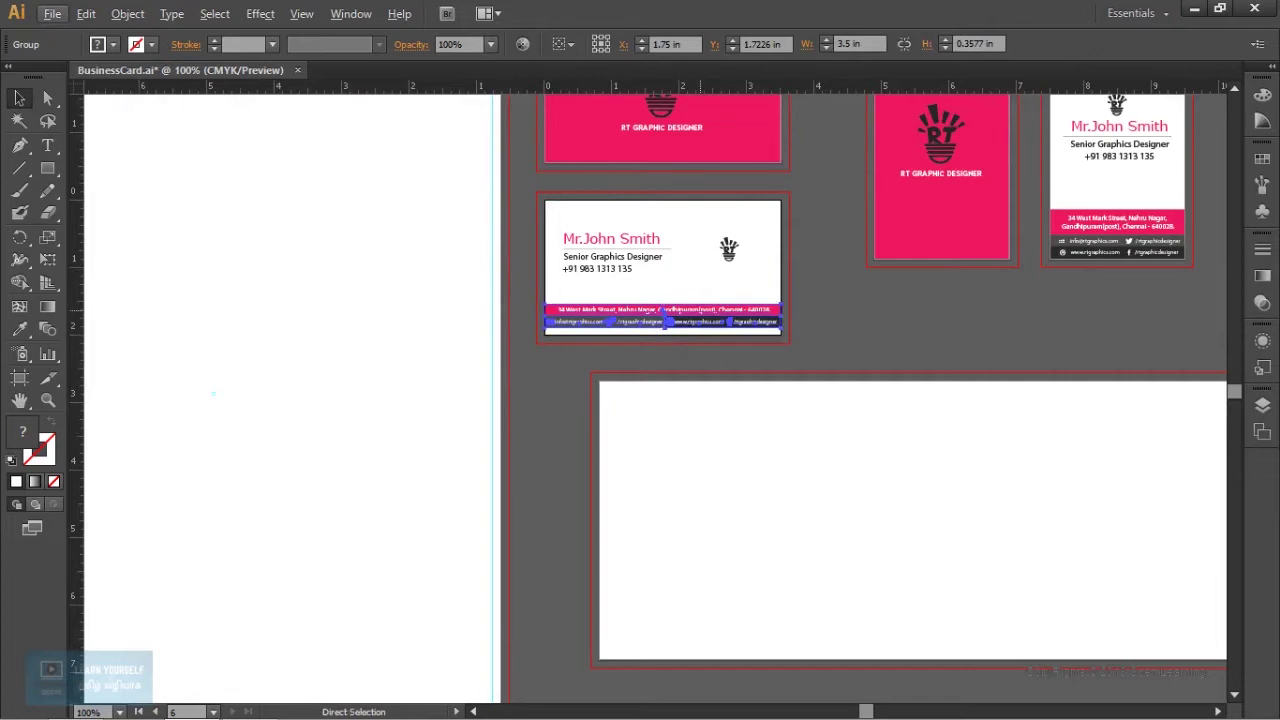
{"action": "left_click", "coordinate": [718, 636]}
{"action": "mouse_move", "coordinate": [705, 322]}
{"action": "left_mouse_down"}
{"action": "mouse_move", "coordinate": [703, 400]}
{"action": "mouse_move", "coordinate": [465, 268]}
{"action": "mouse_move", "coordinate": [440, 355]}
{"action": "mouse_move", "coordinate": [490, 500]}
{"action": "left_mouse_up"}
{"action": "key", "text": "ctrl+shift+a"}
{"action": "key", "text": "ctrl+equal"}
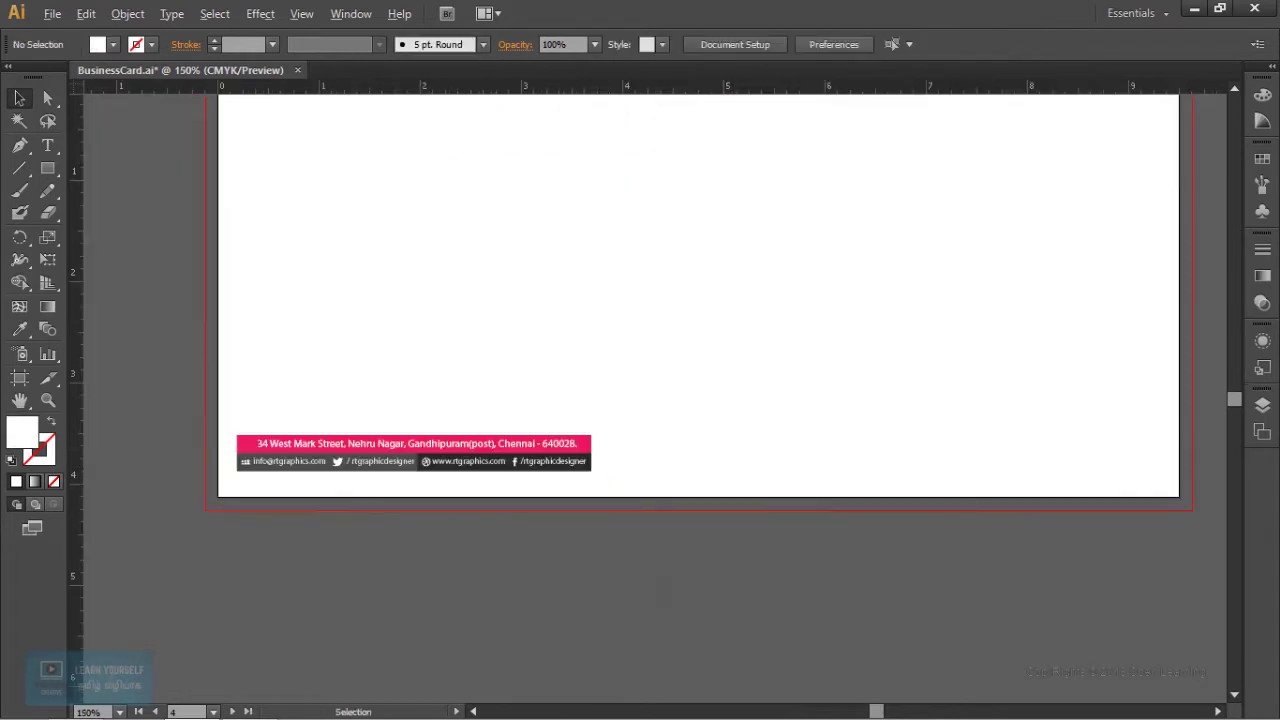
{"action": "key", "text": "ctrl+minus"}
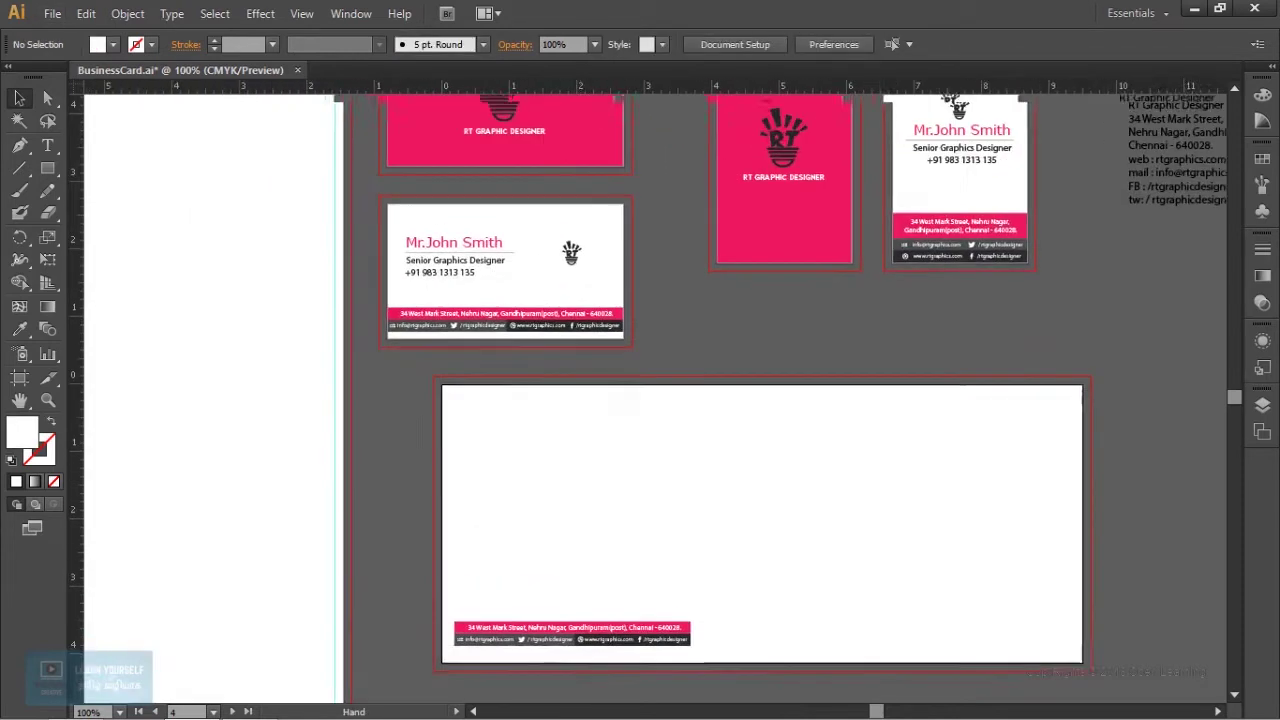
Step: Paste the card's name and title onto the envelope, then undo the attempt
{"action": "left_click_drag", "start_coordinate": [507, 137], "coordinate": [587, 277]}
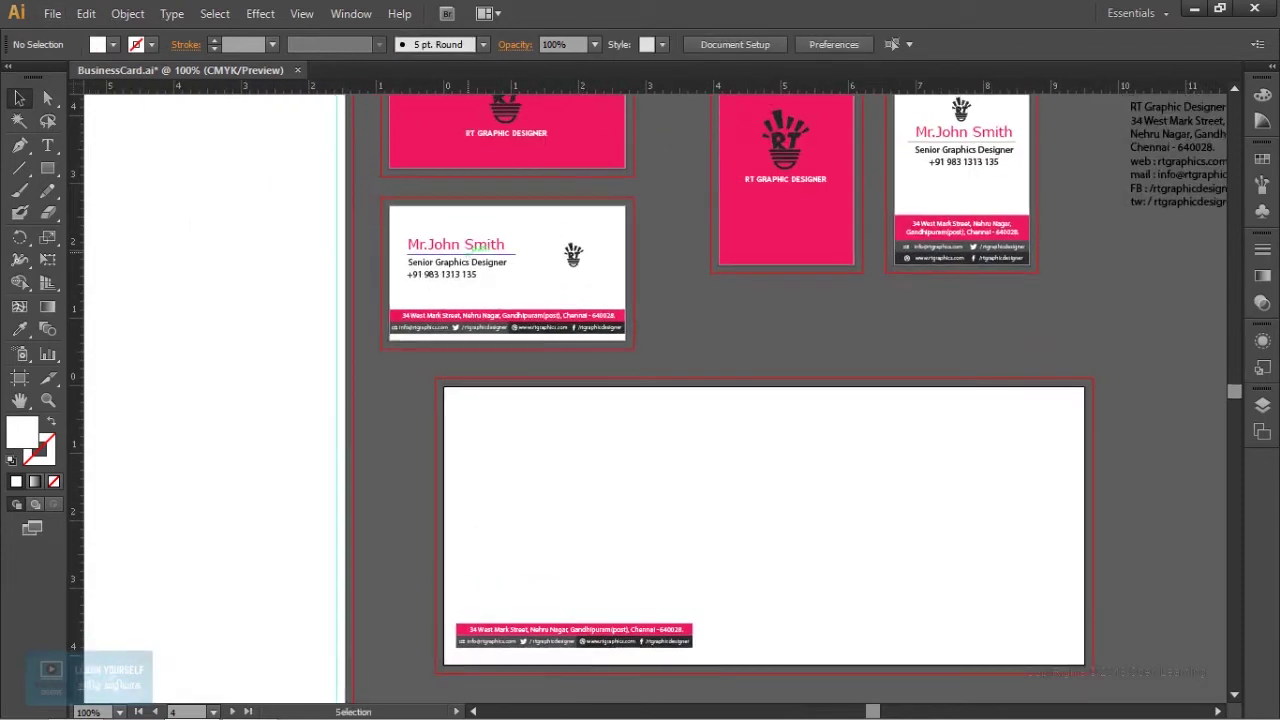
{"action": "left_click", "coordinate": [452, 263]}
{"action": "key", "text": "a"}
{"action": "left_click", "coordinate": [455, 261]}
{"action": "left_click", "coordinate": [571, 528]}
{"action": "key", "text": "ctrl+v"}
{"action": "left_click_drag", "start_coordinate": [651, 403], "coordinate": [514, 591]}
{"action": "key", "text": "ctrl+z"}
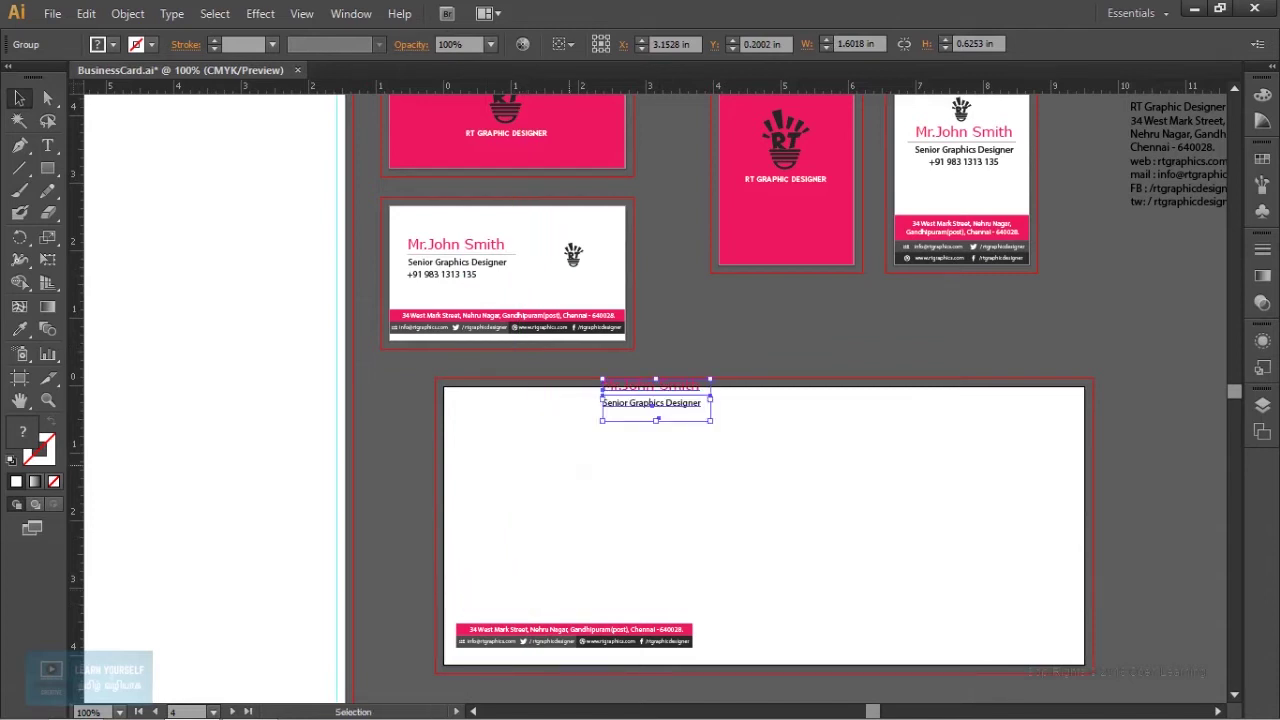
{"action": "key", "text": "ctrl+z"}
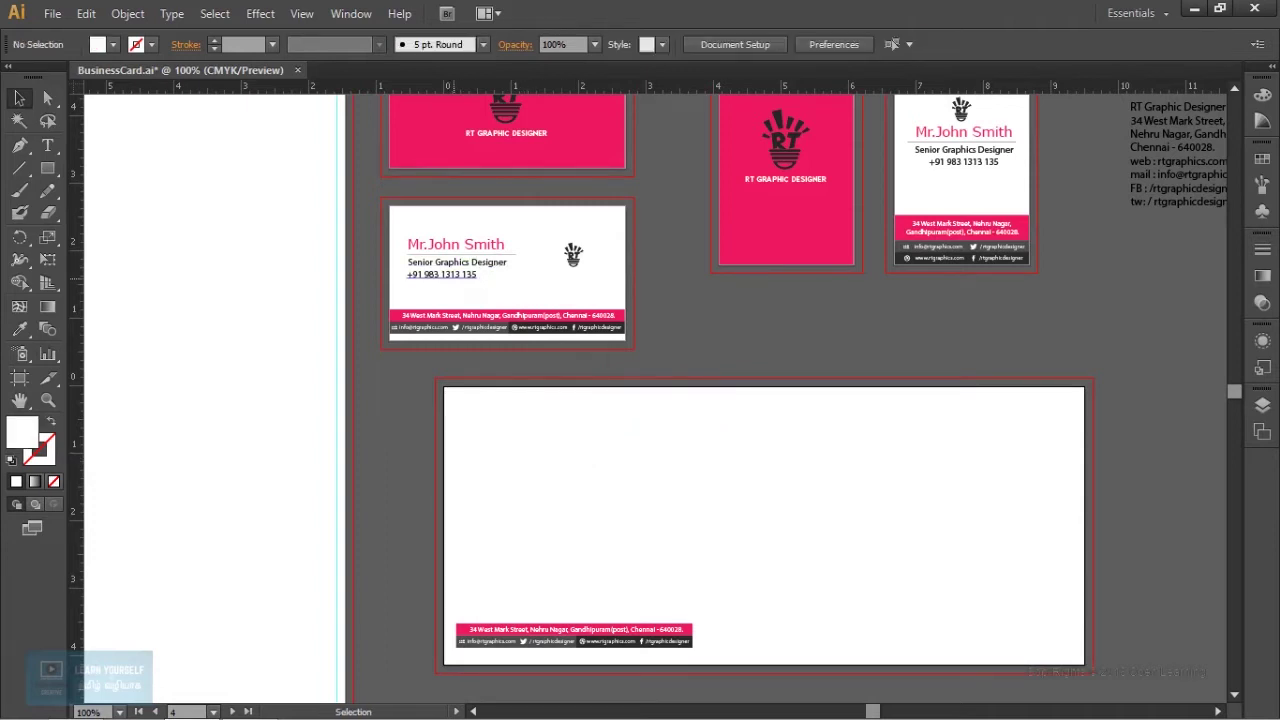
Step: Copy the card's name, title and phone texts onto the envelope artboard
{"action": "left_click", "coordinate": [440, 274]}
{"action": "left_click", "coordinate": [456, 262], "text": "shift"}
{"action": "left_click", "coordinate": [455, 244], "text": "shift"}
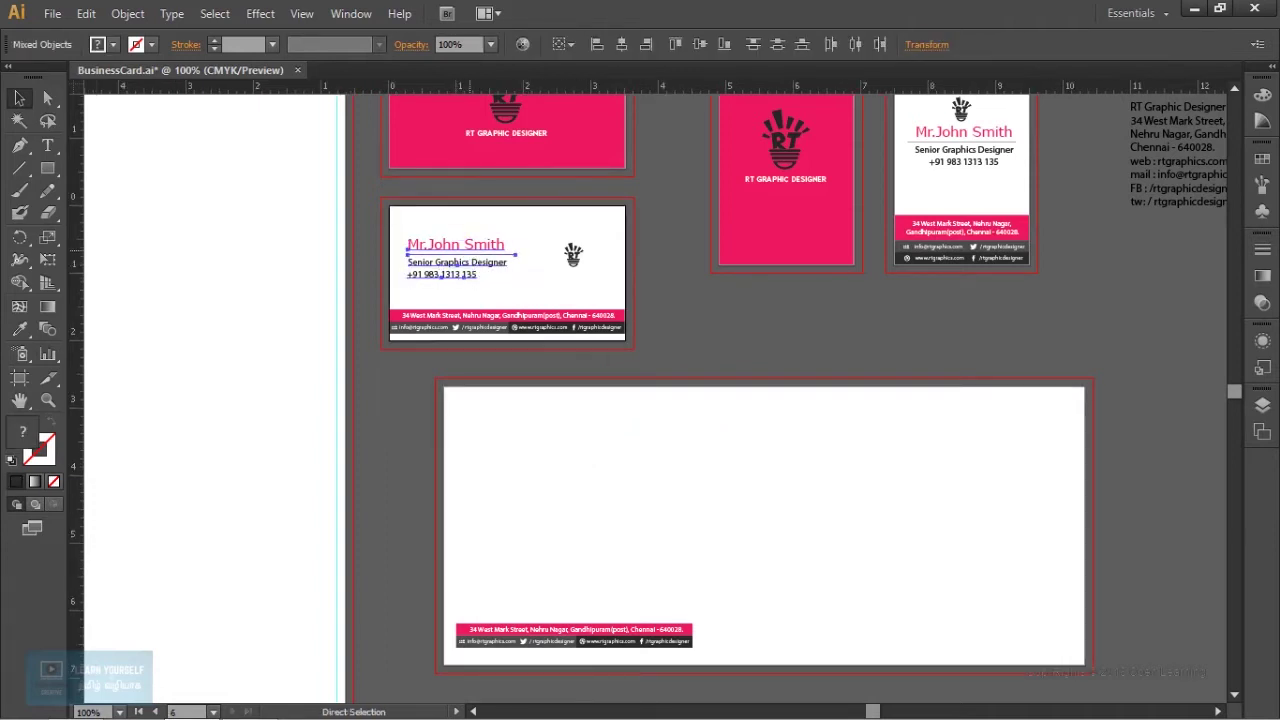
{"action": "key", "text": "ctrl+c"}
{"action": "left_click", "coordinate": [600, 560]}
{"action": "key", "text": "ctrl+v"}
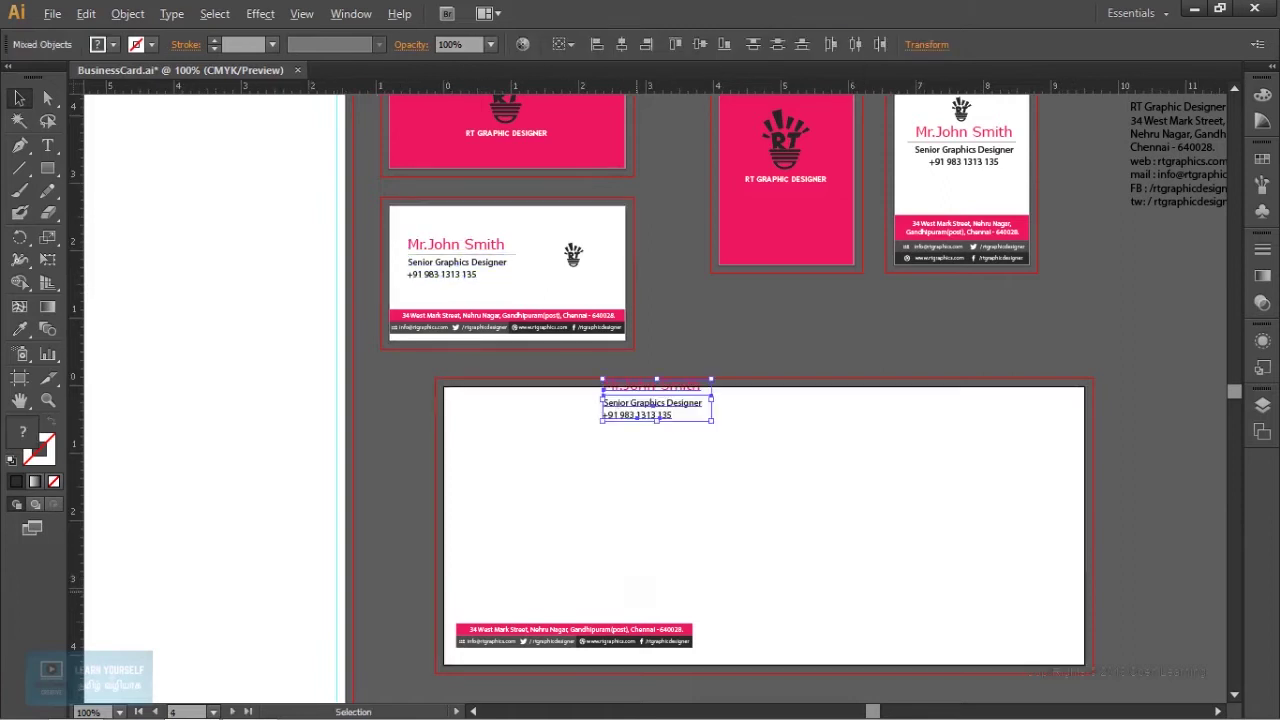
Step: Position the pasted text block just above the pink address strip
{"action": "scroll", "coordinate": [652, 404], "scroll_direction": "down", "scroll_amount": 3}
{"action": "mouse_move", "coordinate": [607, 253]}
{"action": "left_mouse_down"}
{"action": "mouse_move", "coordinate": [490, 444]}
{"action": "mouse_move", "coordinate": [471, 447]}
{"action": "left_mouse_up"}
{"action": "scroll", "coordinate": [500, 492], "scroll_direction": "up", "scroll_amount": 3}
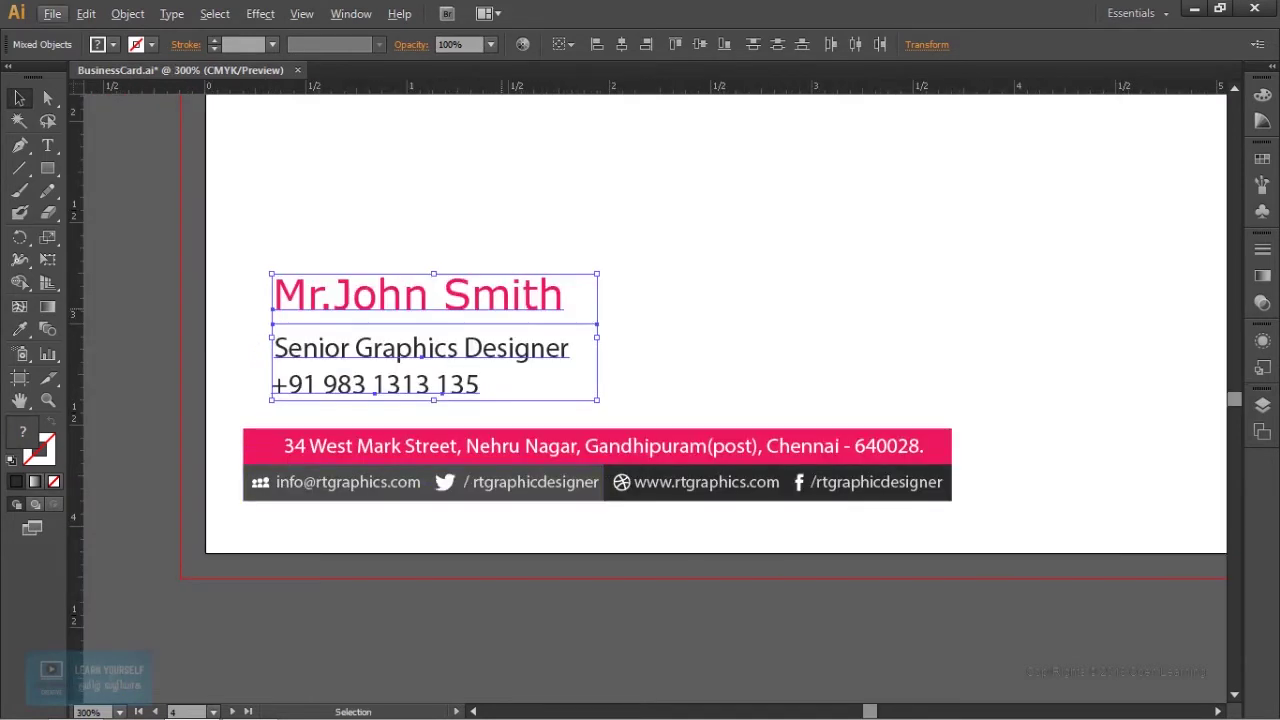
{"action": "left_click_drag", "start_coordinate": [512, 304], "coordinate": [668, 318]}
{"action": "key", "text": "ctrl+shift+a"}
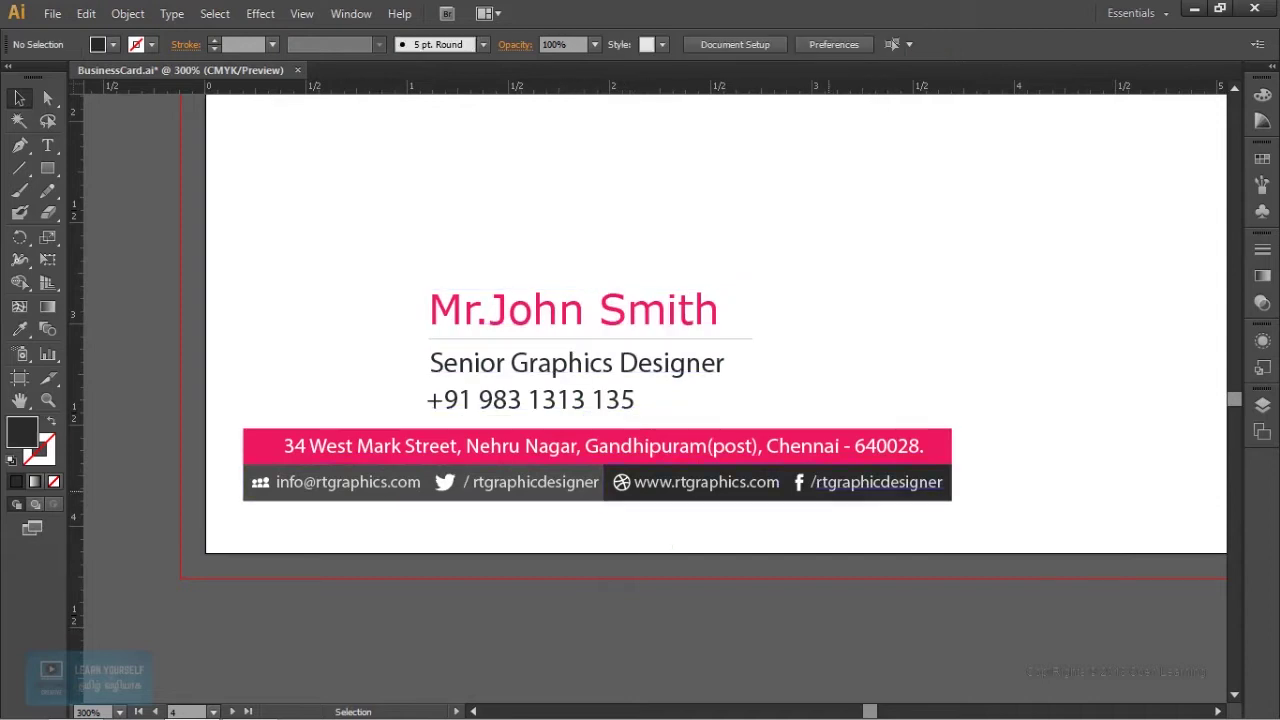
{"action": "key", "text": "ctrl+1"}
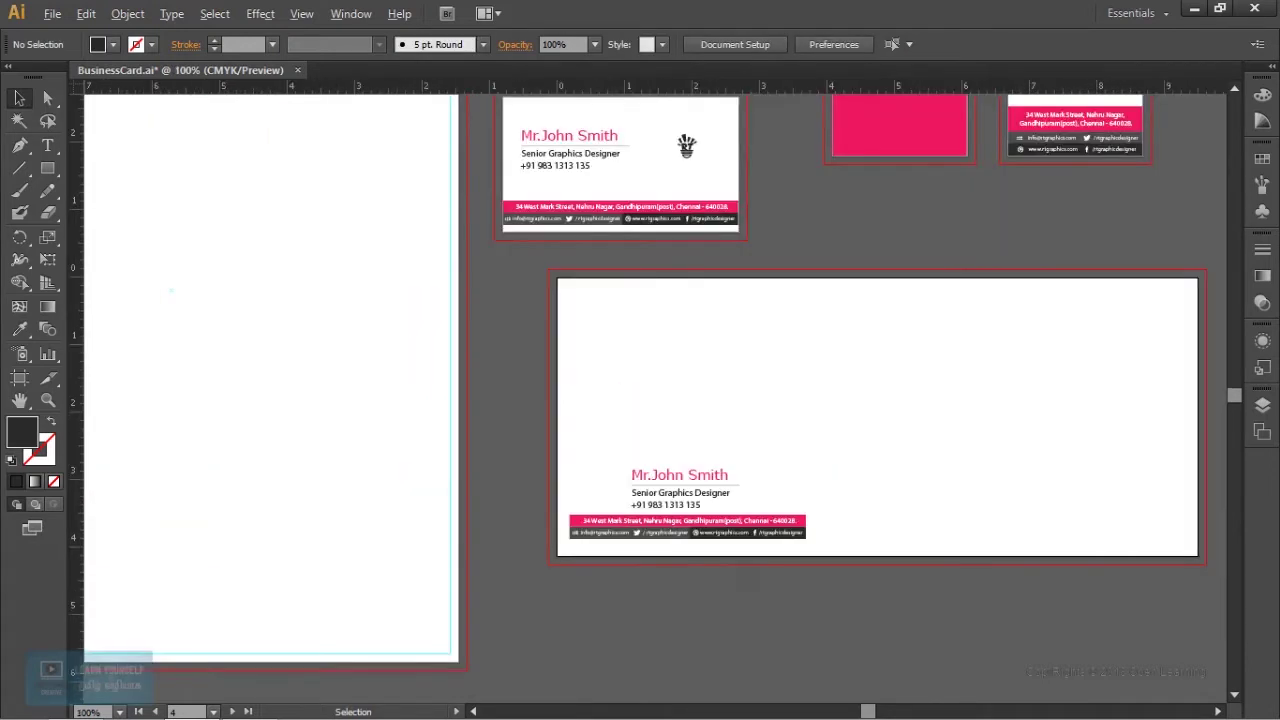
{"action": "key", "text": "ctrl+minus"}
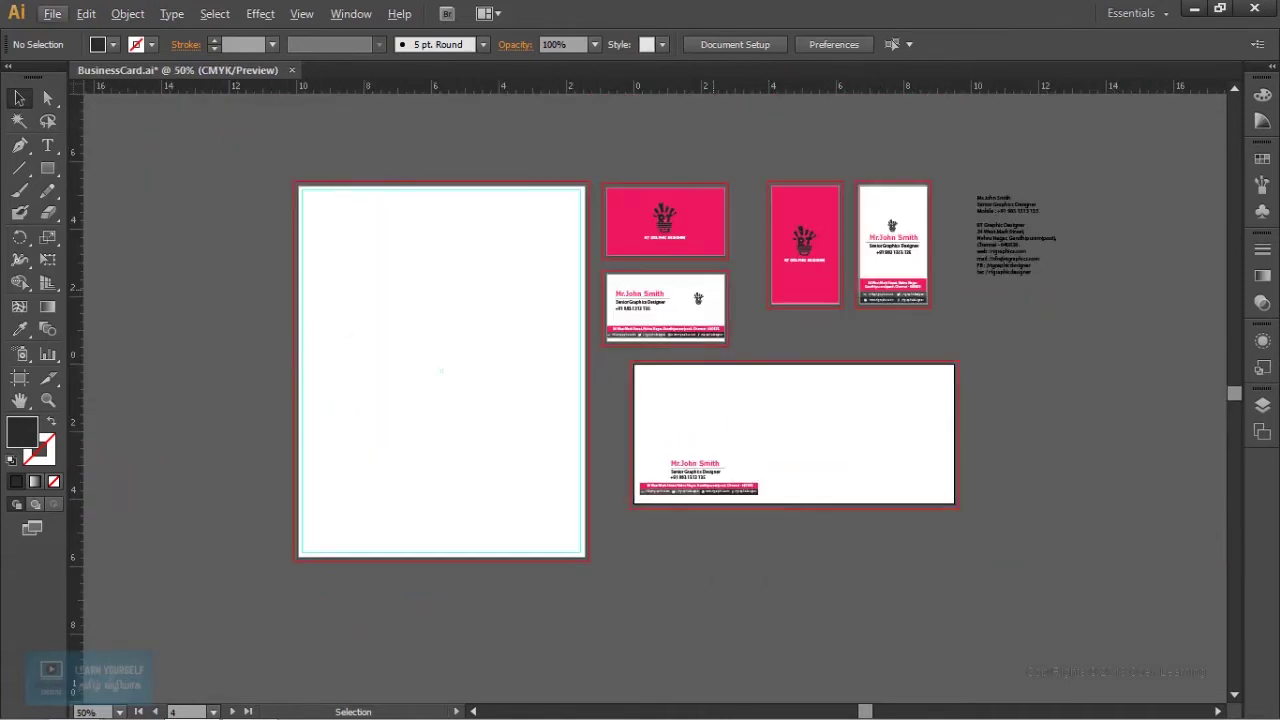
Step: Paste a copy of the card's RT logo beside Mr.John Smith on the envelope
{"action": "left_click", "coordinate": [698, 298]}
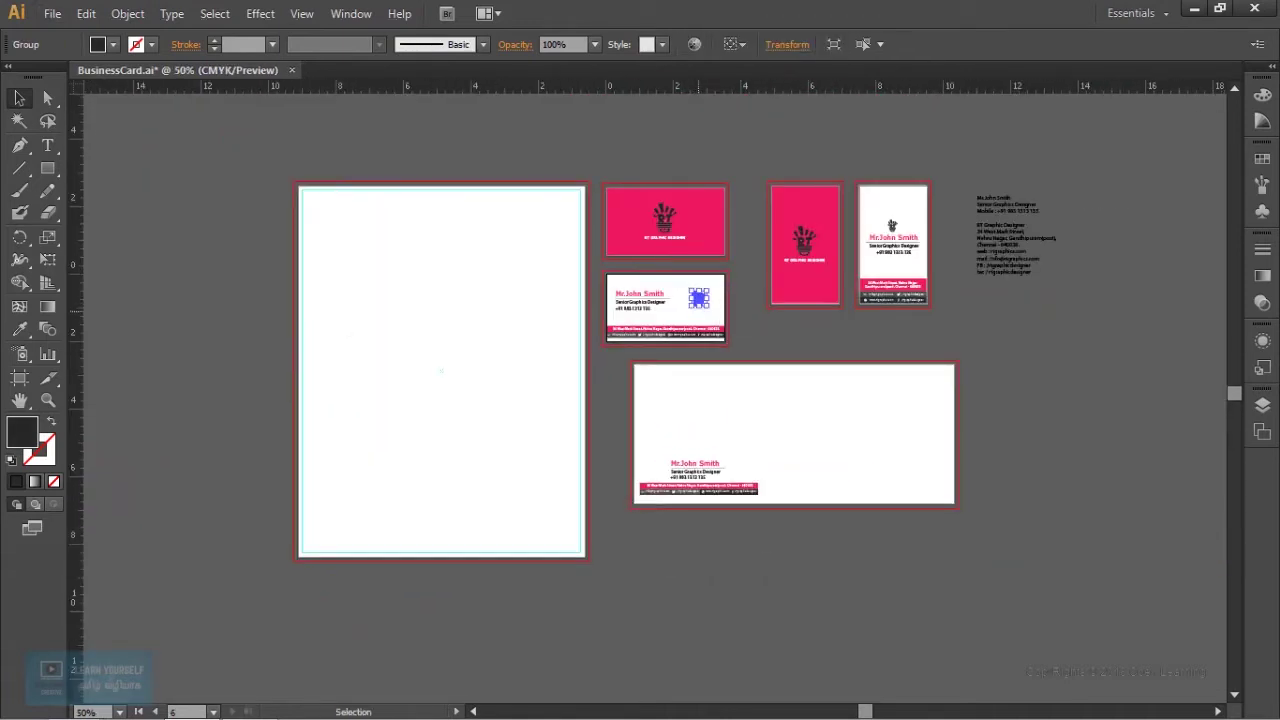
{"action": "scroll", "coordinate": [730, 393], "scroll_direction": "up", "scroll_amount": 4}
{"action": "left_click_drag", "start_coordinate": [730, 400], "coordinate": [714, 136]}
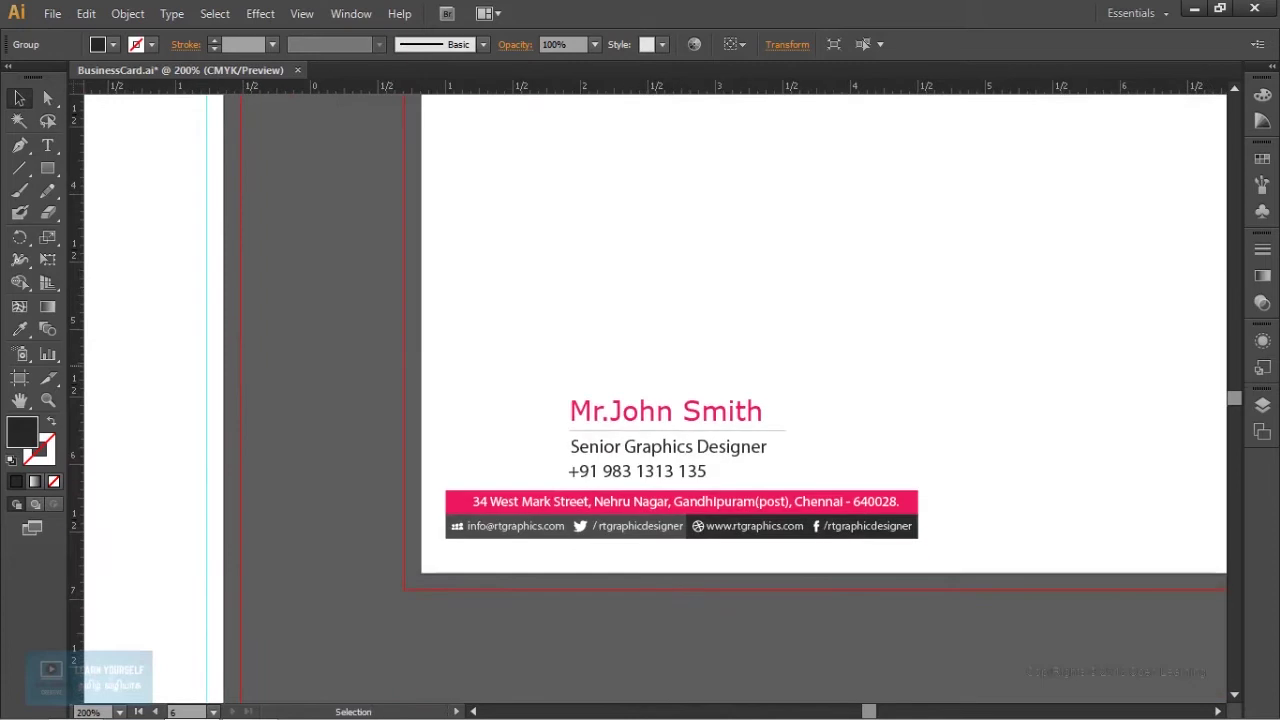
{"action": "key", "text": "ctrl+v"}
{"action": "mouse_move", "coordinate": [655, 400]}
{"action": "left_mouse_down"}
{"action": "mouse_move", "coordinate": [680, 390]}
{"action": "mouse_move", "coordinate": [472, 405]}
{"action": "mouse_move", "coordinate": [540, 382]}
{"action": "mouse_move", "coordinate": [582, 324]}
{"action": "left_mouse_up"}
Step: Resize the RT logo to fit left of the name block
{"action": "left_click_drag", "start_coordinate": [538, 382], "coordinate": [520, 405]}
{"action": "left_click_drag", "start_coordinate": [562, 345], "coordinate": [546, 367]}
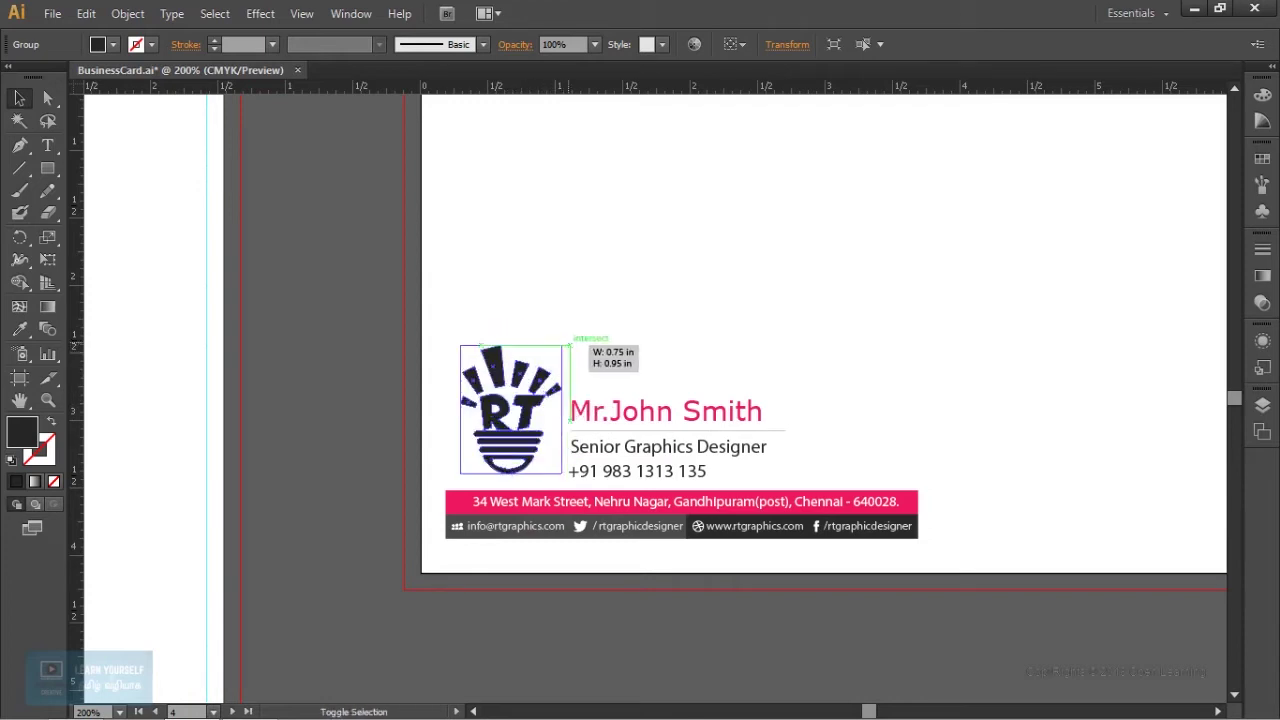
{"action": "key", "text": "ctrl+shift+a"}
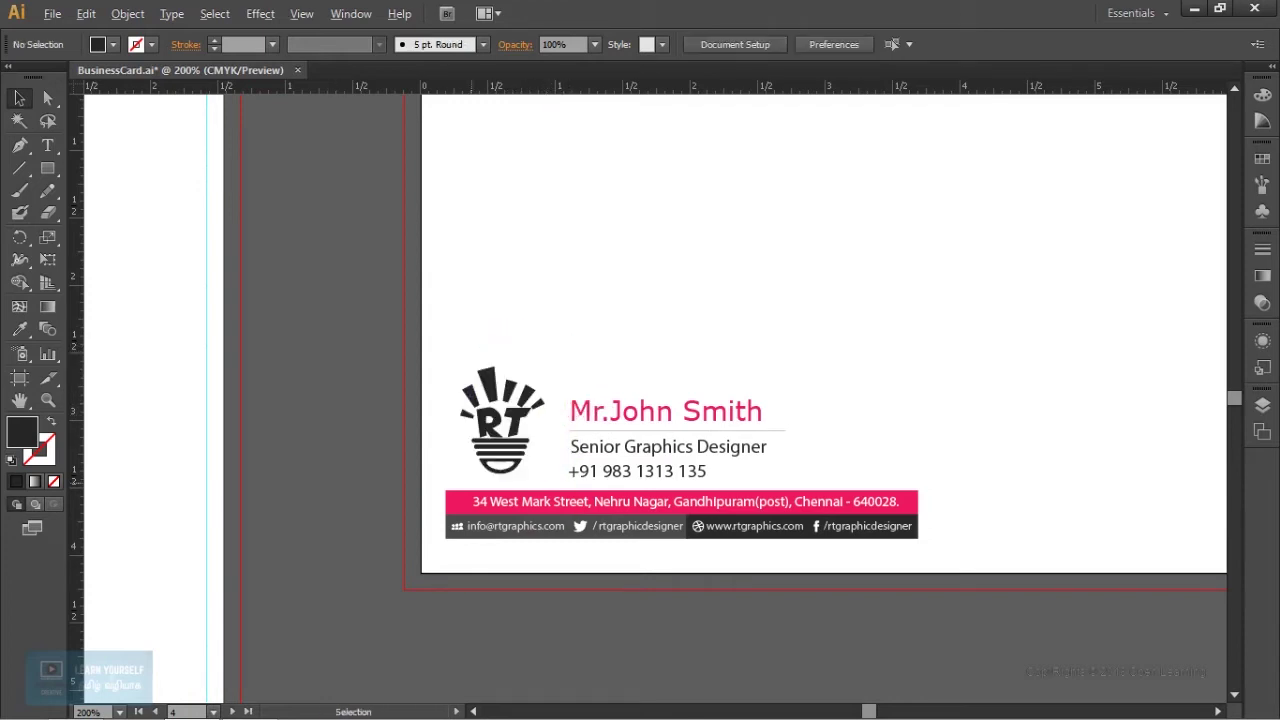
{"action": "key", "text": "ctrl+minus"}
{"action": "key", "text": "ctrl+minus"}
{"action": "scroll", "coordinate": [665, 525], "scroll_direction": "up", "scroll_amount": 1}
{"action": "scroll", "coordinate": [665, 522], "scroll_direction": "up", "scroll_amount": 2}
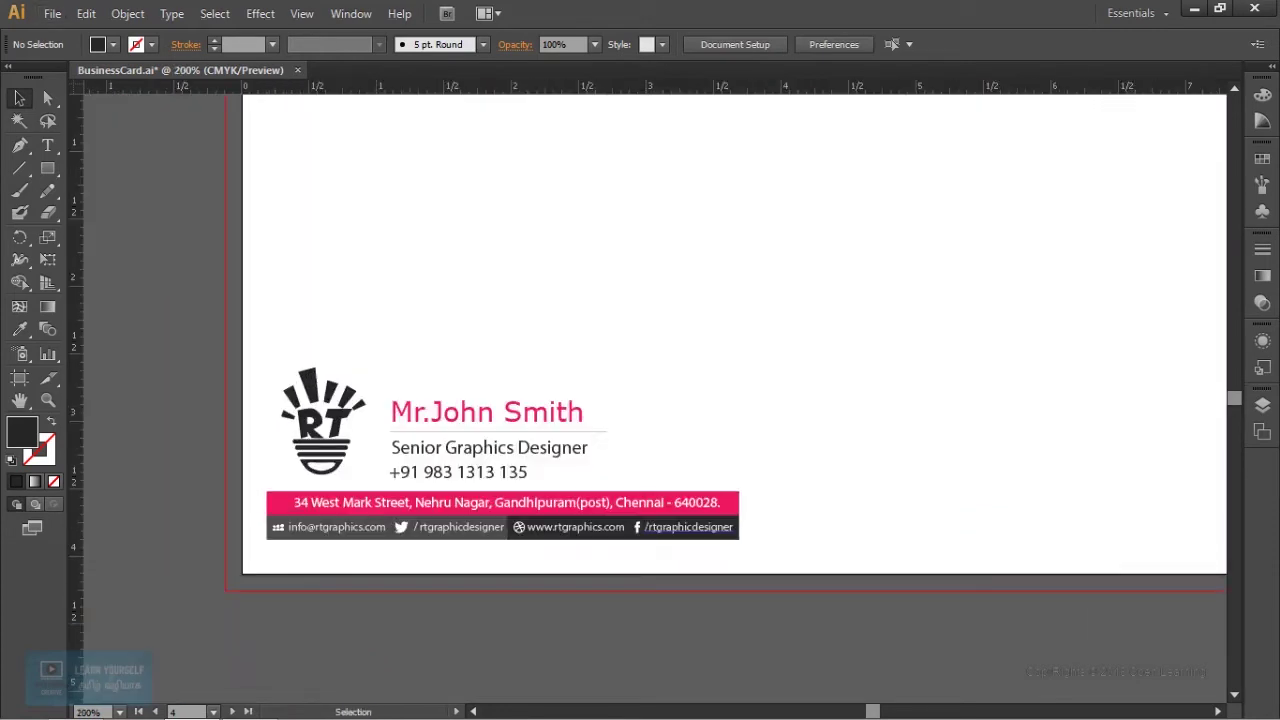
{"action": "left_click", "coordinate": [543, 423]}
Step: Raise the phone number under the title and lower the whole text block slightly
{"action": "left_click_drag", "start_coordinate": [500, 478], "coordinate": [503, 451]}
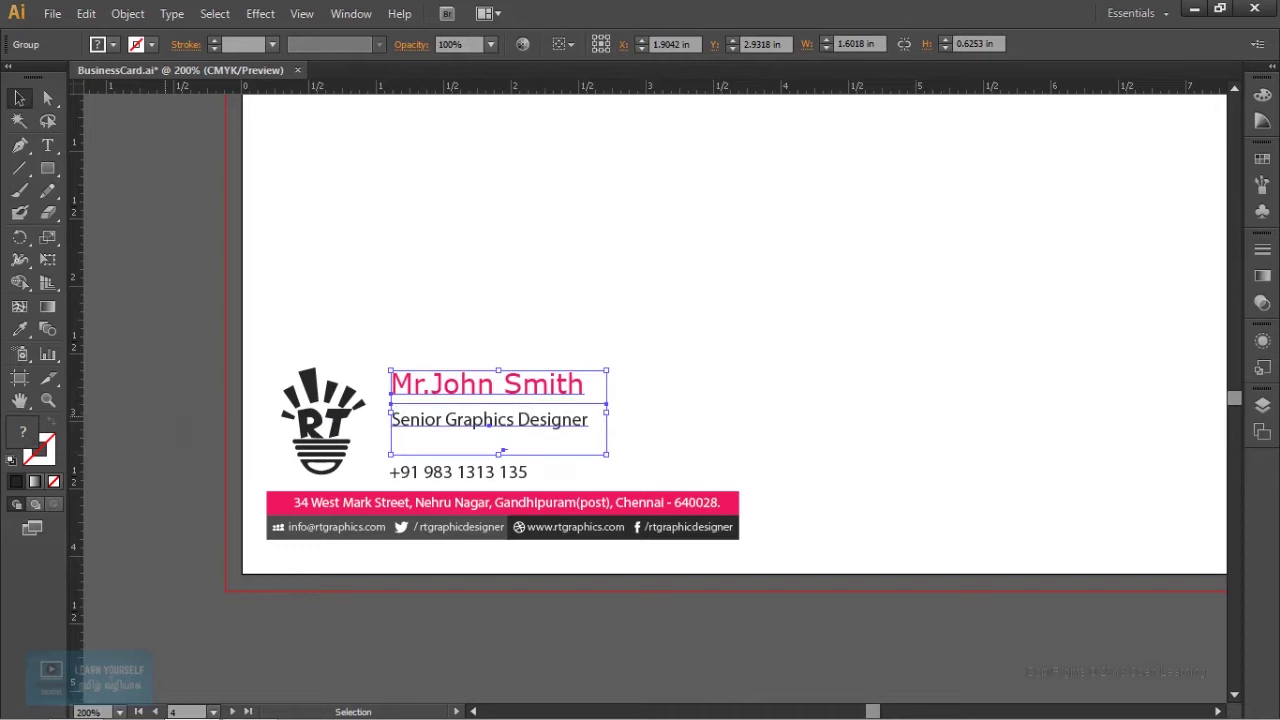
{"action": "key", "text": "ctrl+shift+a"}
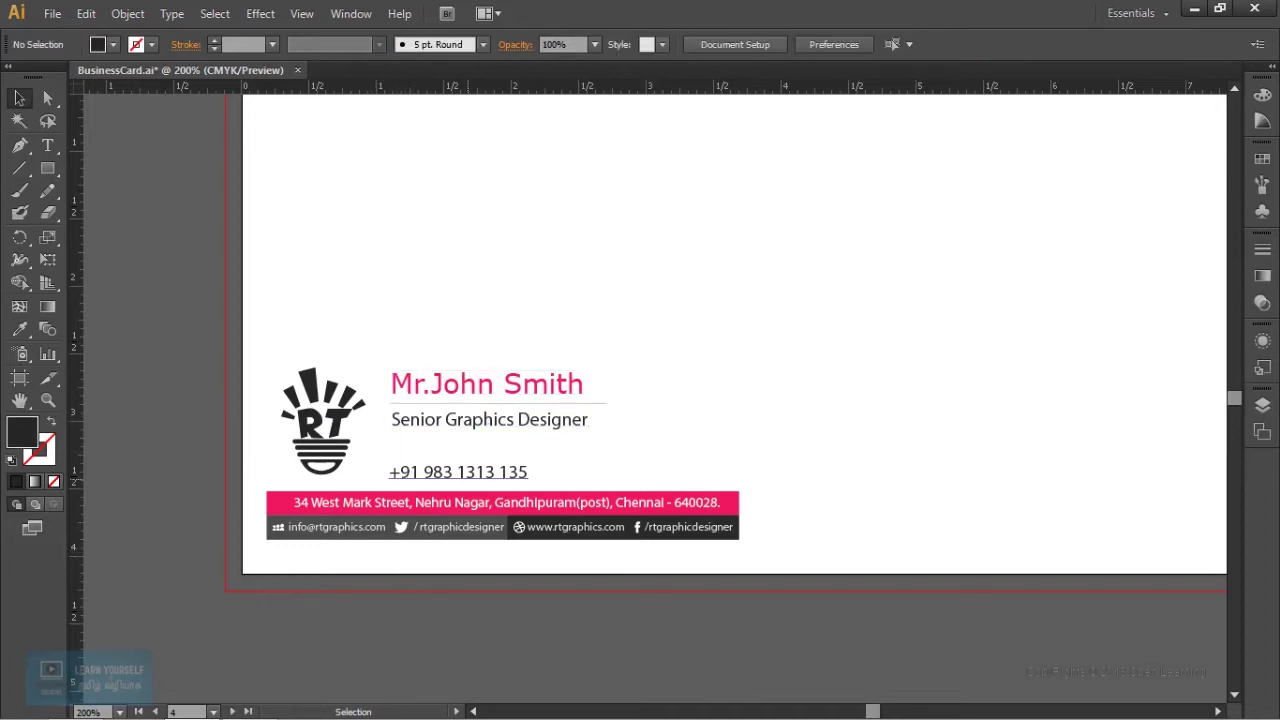
{"action": "left_click_drag", "start_coordinate": [470, 474], "coordinate": [470, 450]}
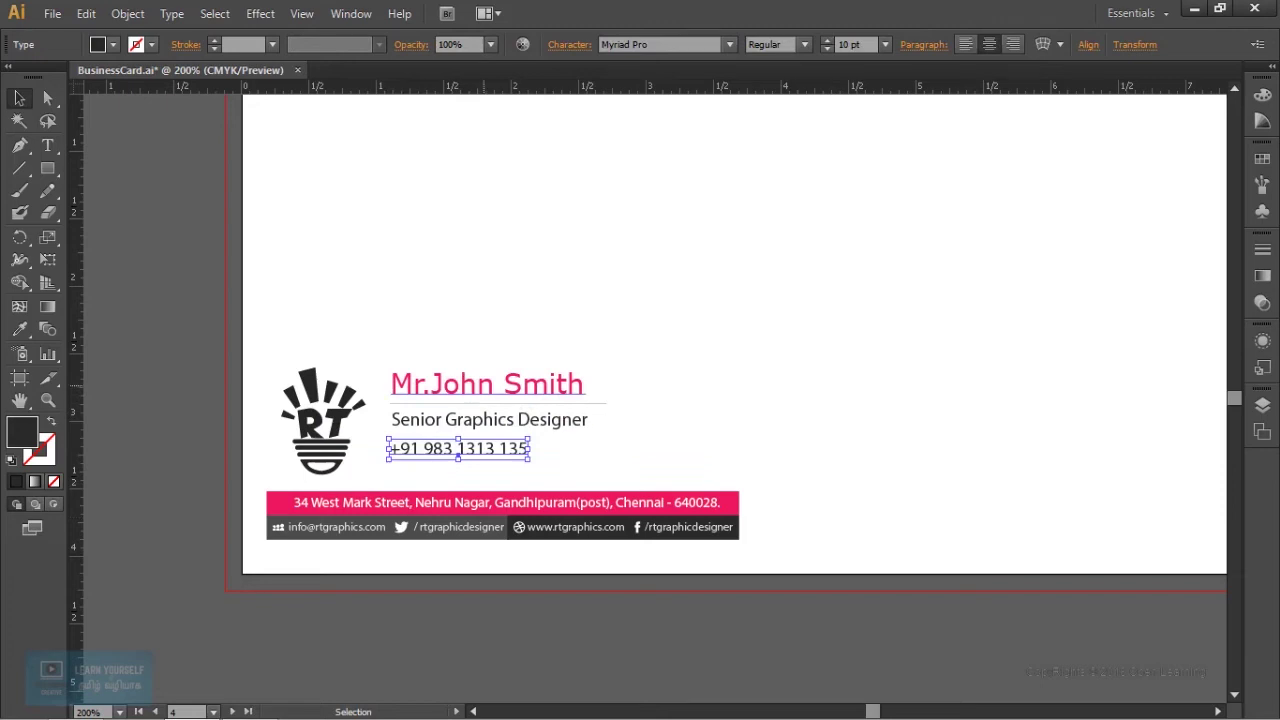
{"action": "left_click", "coordinate": [480, 420], "text": "shift"}
{"action": "left_click", "coordinate": [486, 420], "text": "shift"}
{"action": "key", "text": "Down"}
{"action": "left_click_drag", "start_coordinate": [497, 421], "coordinate": [500, 440]}
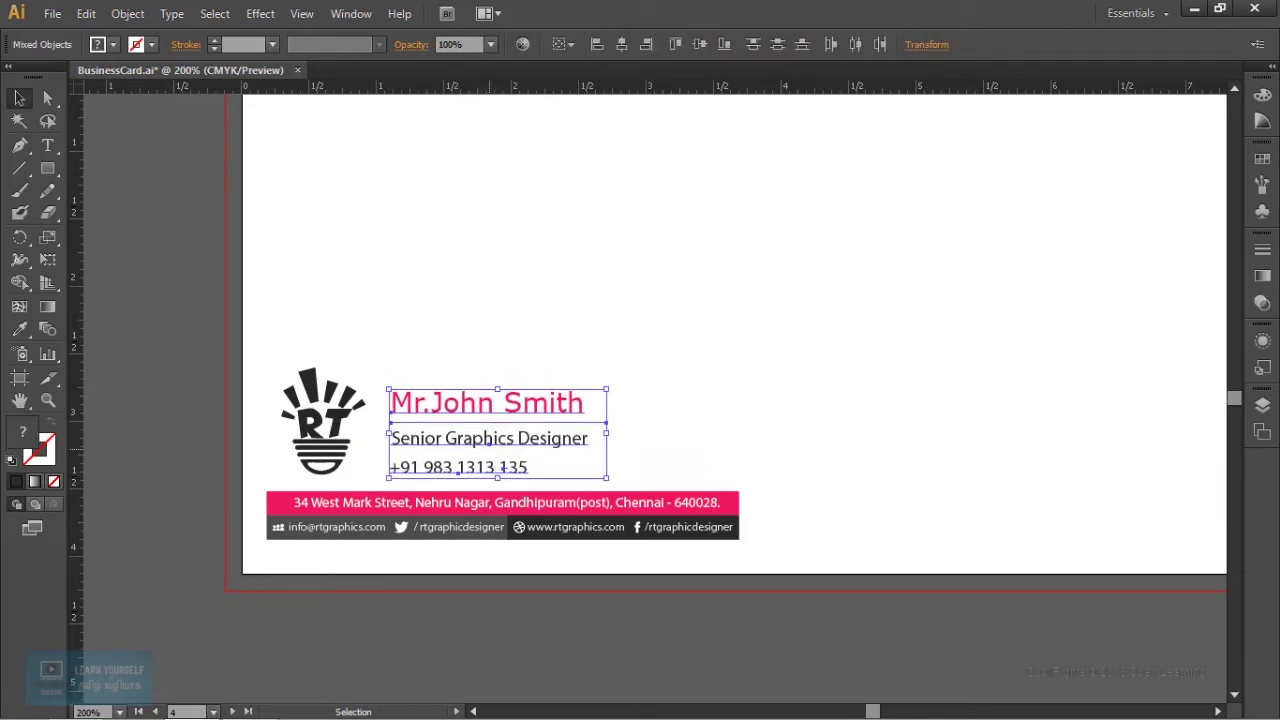
{"action": "left_click_drag", "start_coordinate": [500, 440], "coordinate": [500, 436]}
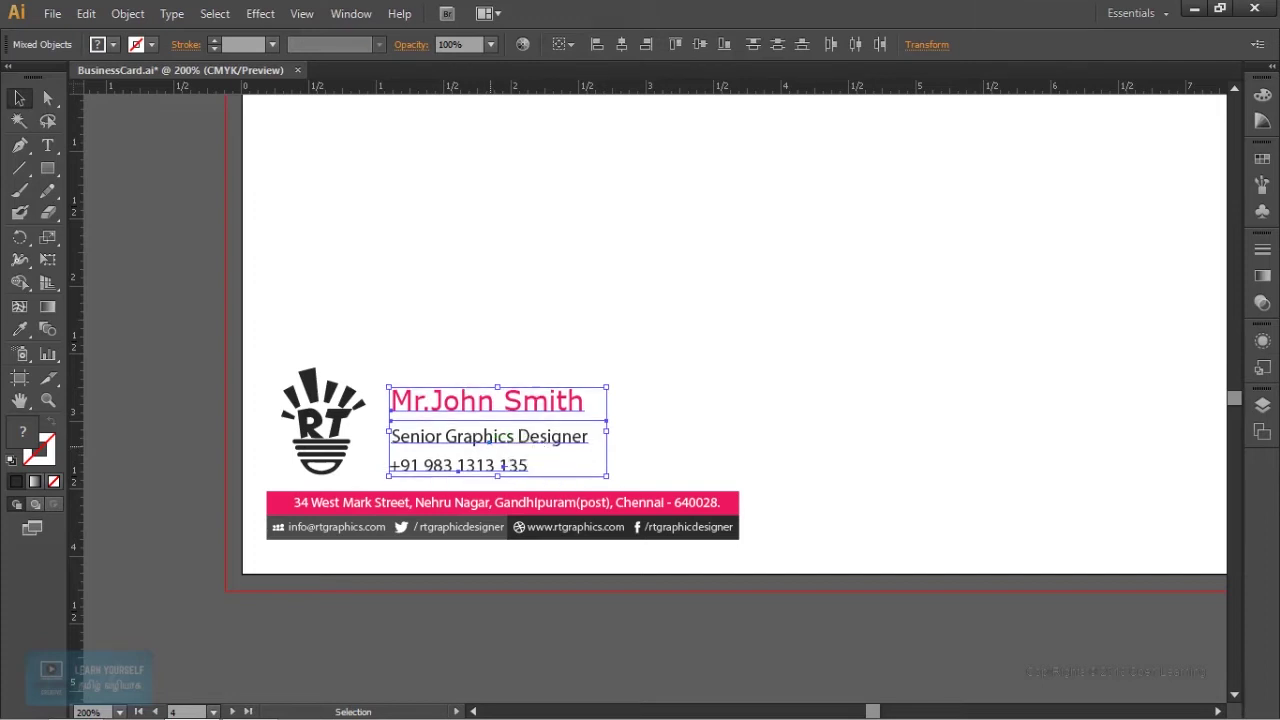
Step: Shrink the RT logo around its centre and nudge it down
{"action": "left_click", "coordinate": [322, 420]}
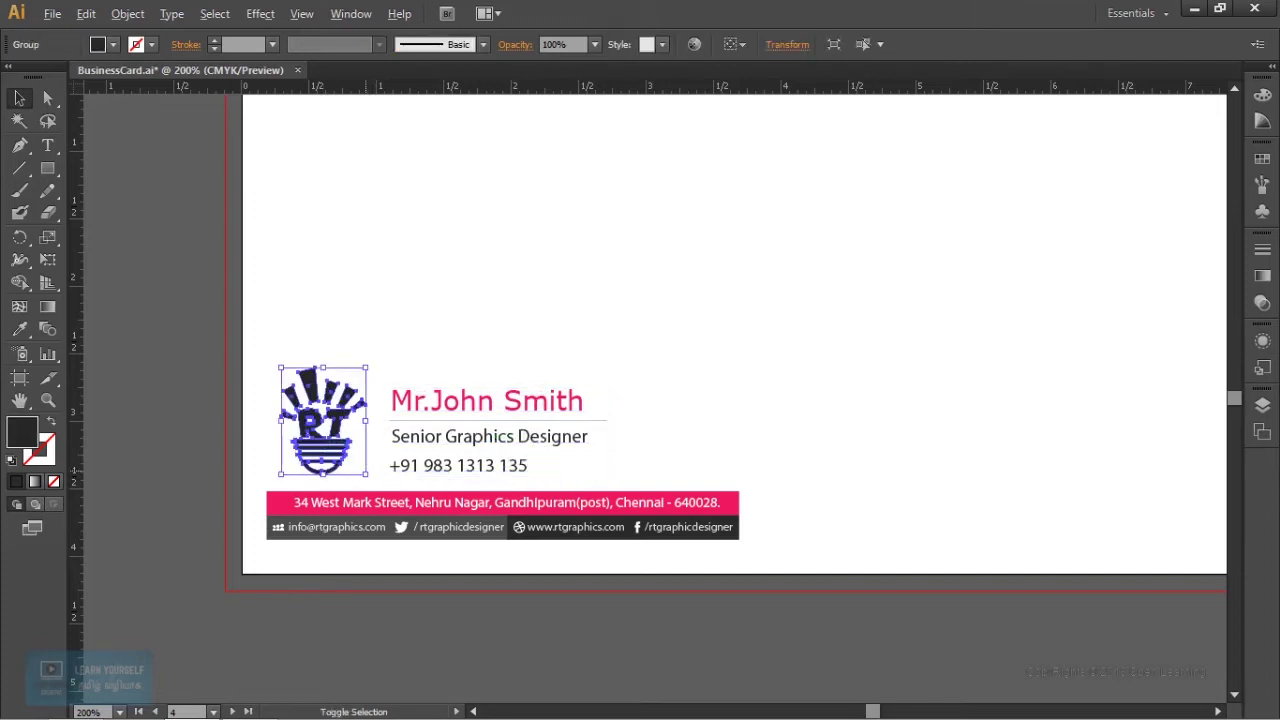
{"action": "left_click_drag", "start_coordinate": [367, 474], "coordinate": [358, 463]}
{"action": "key", "text": "Down"}
{"action": "key", "text": "Down"}
{"action": "key", "text": "Down"}
{"action": "key", "text": "Down"}
{"action": "key", "text": "Down"}
{"action": "key", "text": "ctrl+shift+a"}
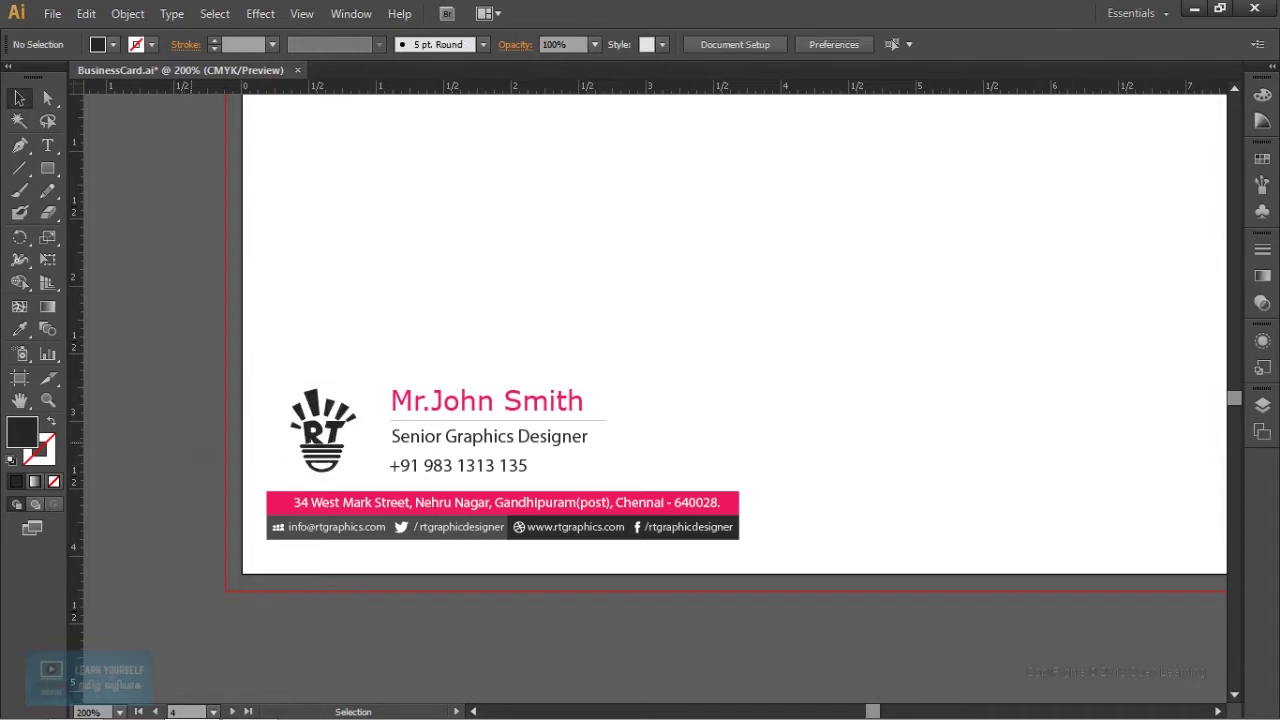
Step: Left-align the name, title and phone number lines
{"action": "key", "text": "ctrl+minus"}
{"action": "key", "text": "ctrl+minus"}
{"action": "key", "text": "ctrl+plus"}
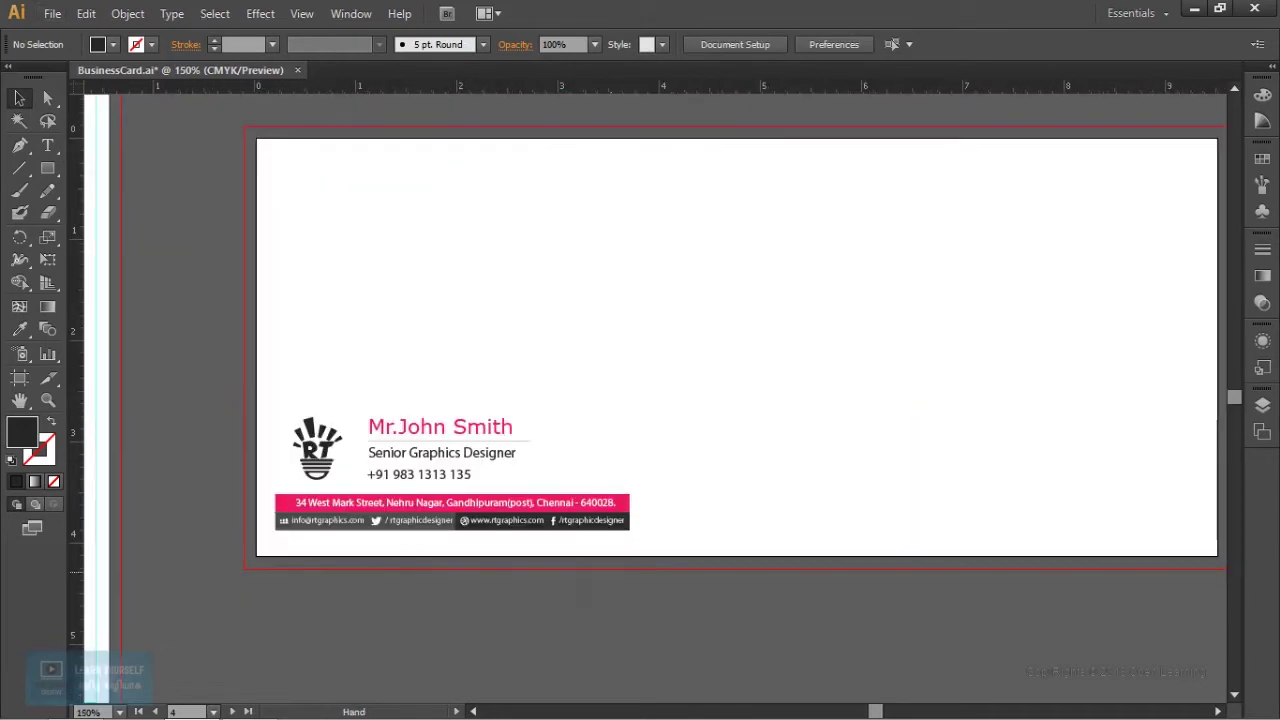
{"action": "left_click_drag", "start_coordinate": [640, 400], "coordinate": [623, 406]}
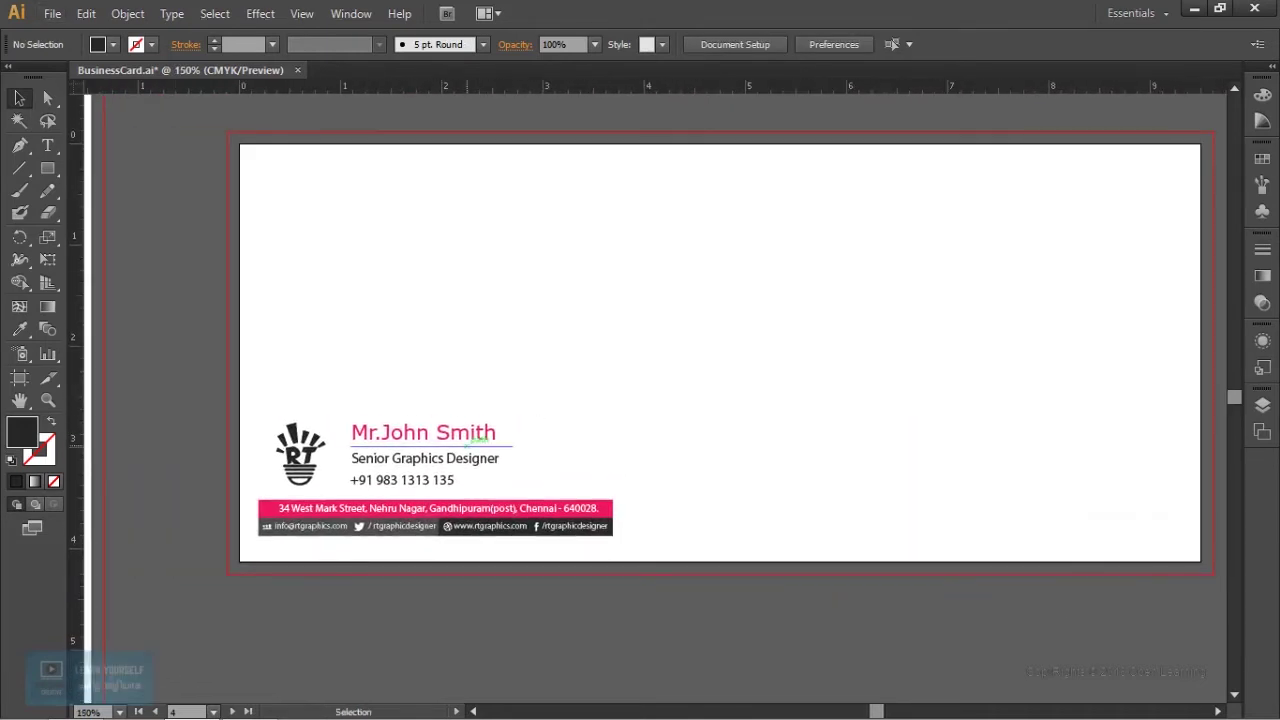
{"action": "left_click", "coordinate": [452, 480]}
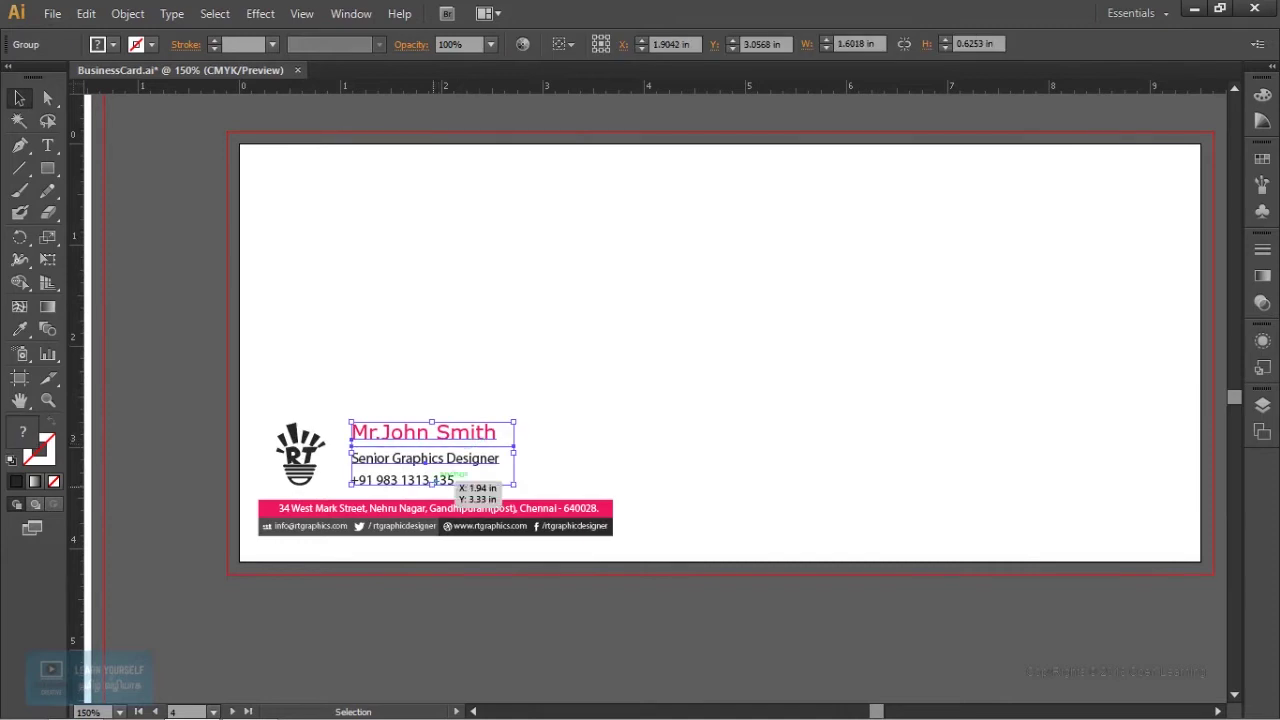
{"action": "key", "text": "ctrl+shift+a"}
{"action": "left_click", "coordinate": [400, 480]}
{"action": "left_click", "coordinate": [423, 432], "text": "shift"}
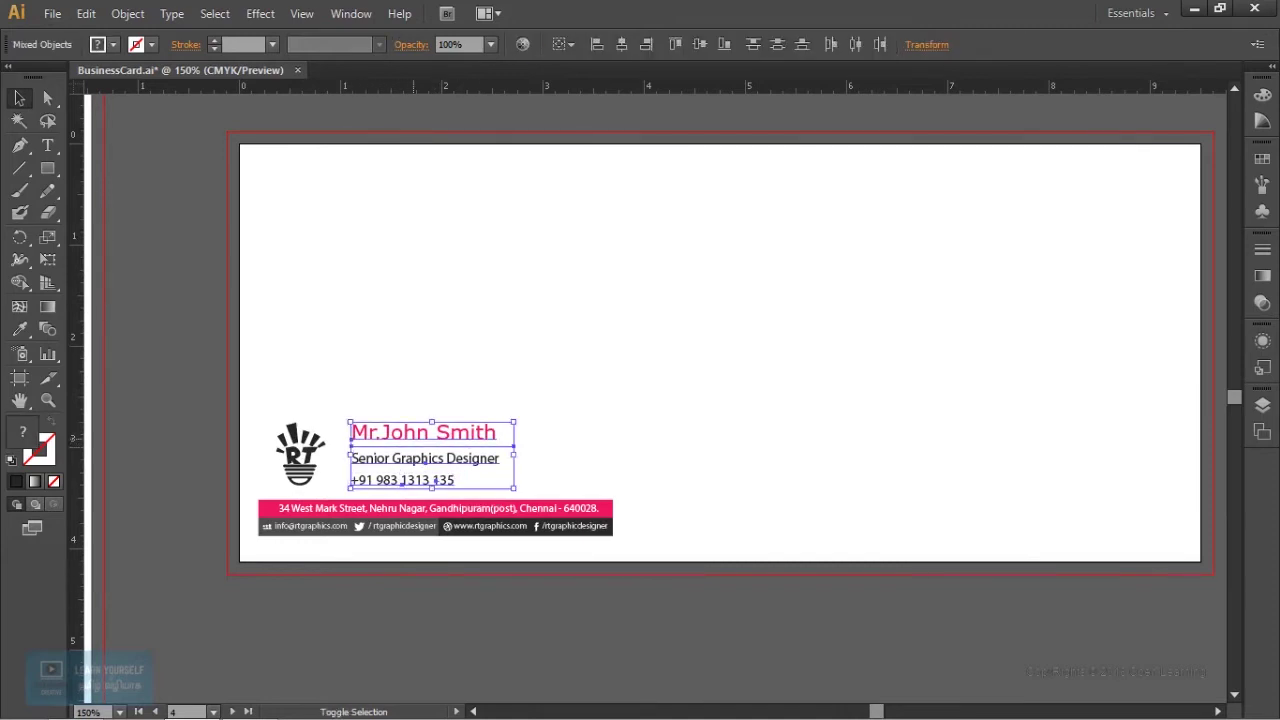
{"action": "left_click", "coordinate": [603, 48]}
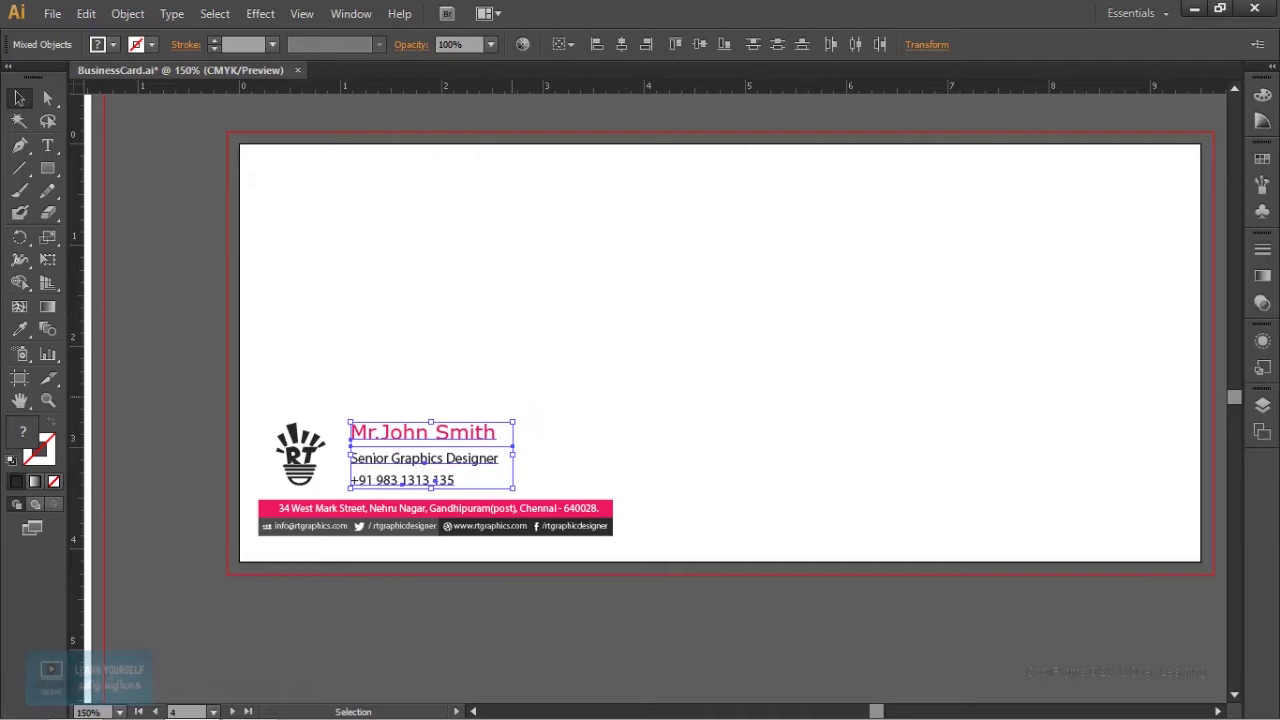
{"action": "key", "text": "ctrl+plus"}
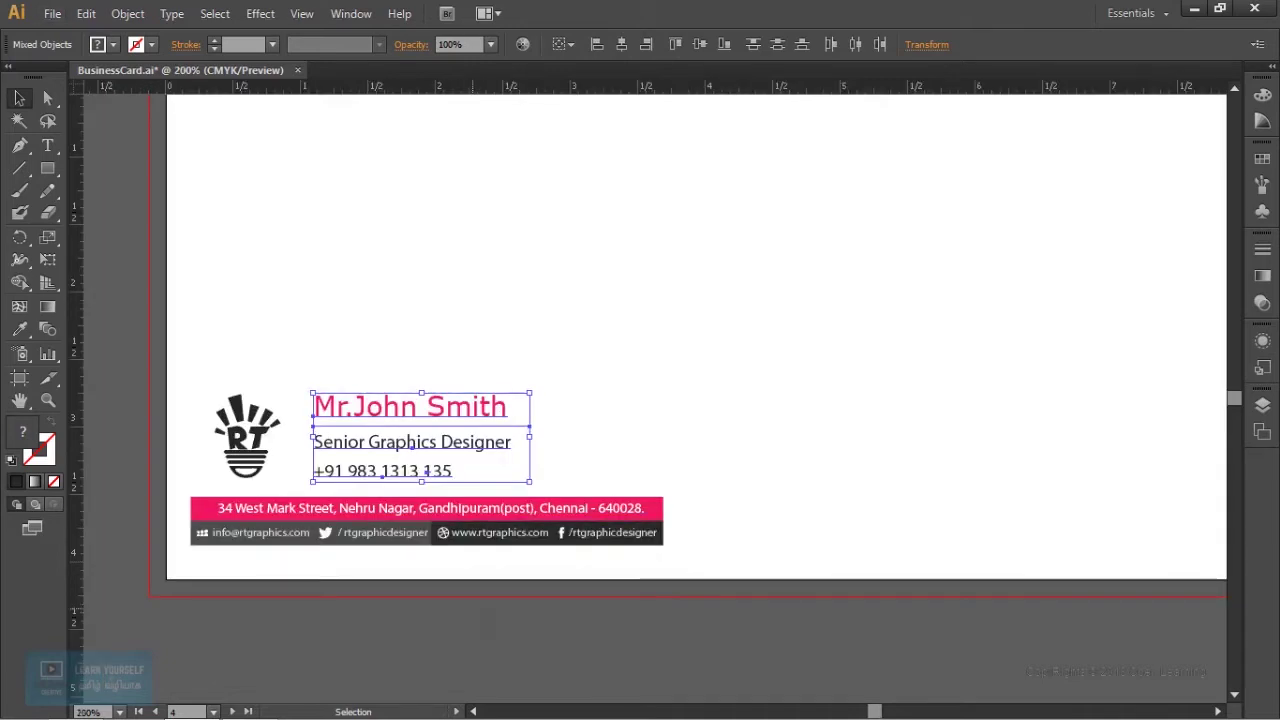
{"action": "key", "text": "ctrl+shift+a"}
{"action": "key", "text": "ctrl+minus"}
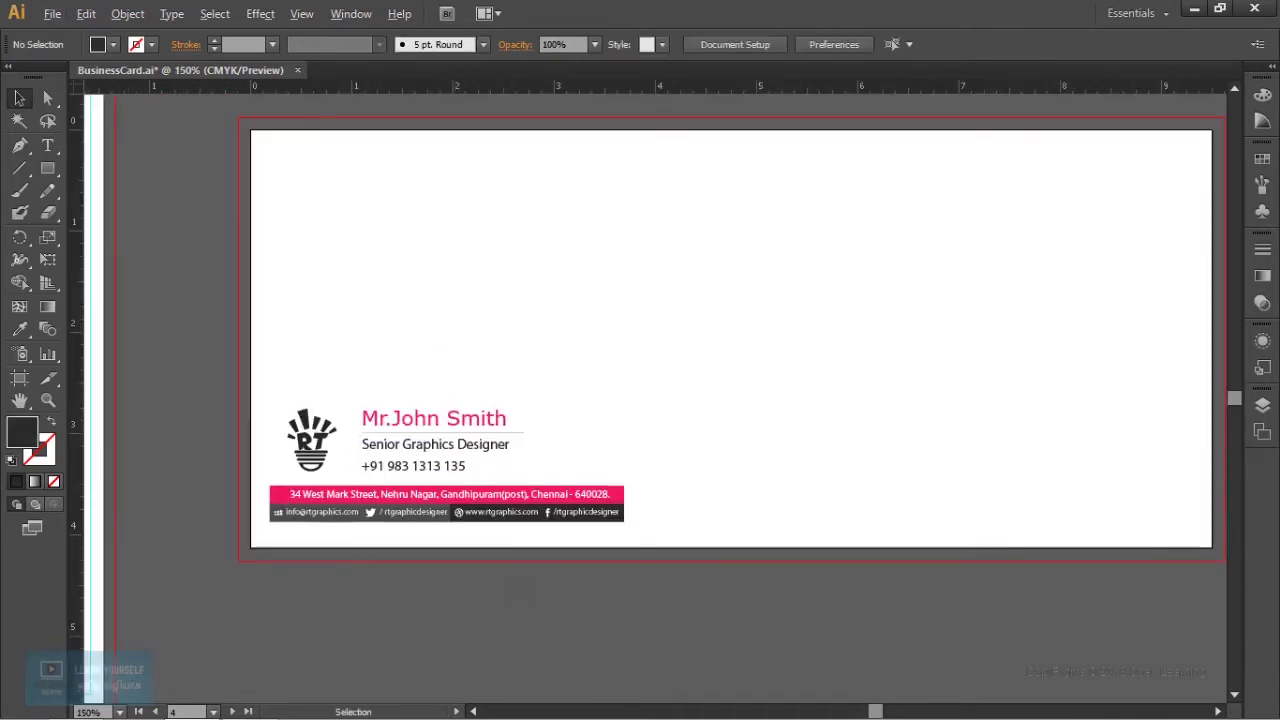
{"action": "left_click_drag", "start_coordinate": [700, 350], "coordinate": [586, 393]}
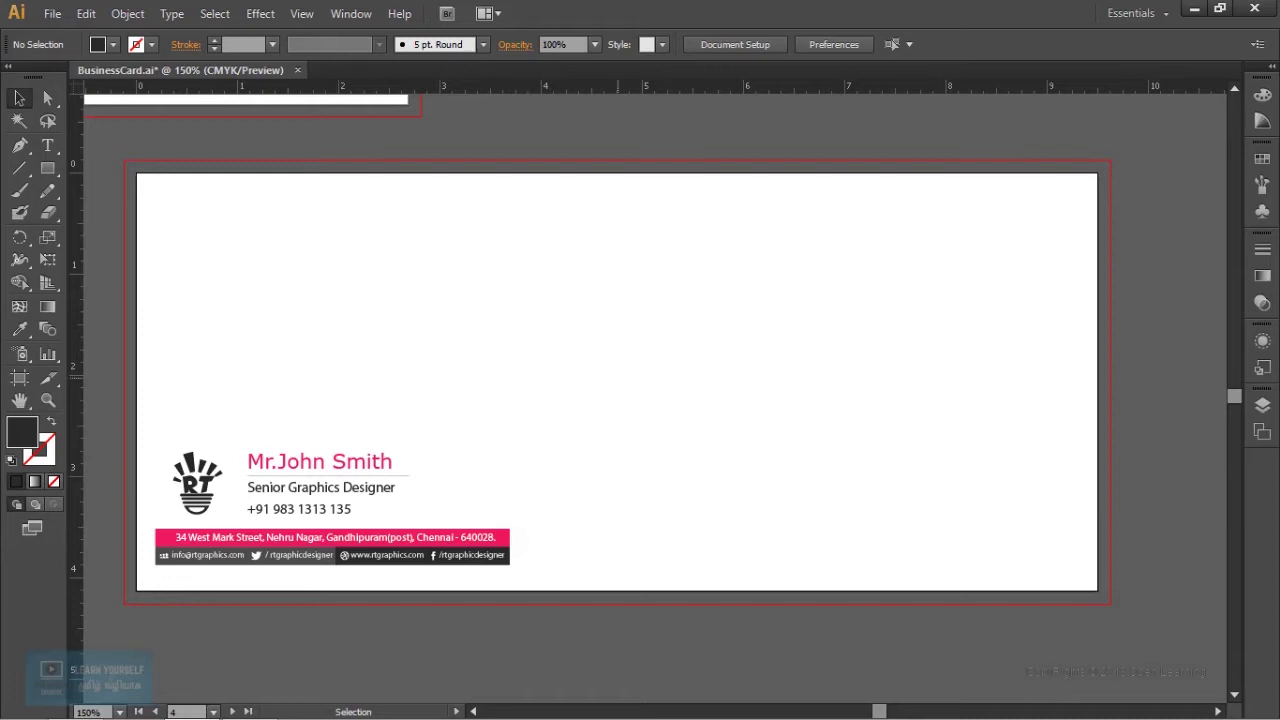
{"action": "mouse_move", "coordinate": [511, 317]}
{"action": "left_mouse_down"}
{"action": "mouse_move", "coordinate": [590, 265]}
{"action": "mouse_move", "coordinate": [608, 373]}
{"action": "left_mouse_up"}
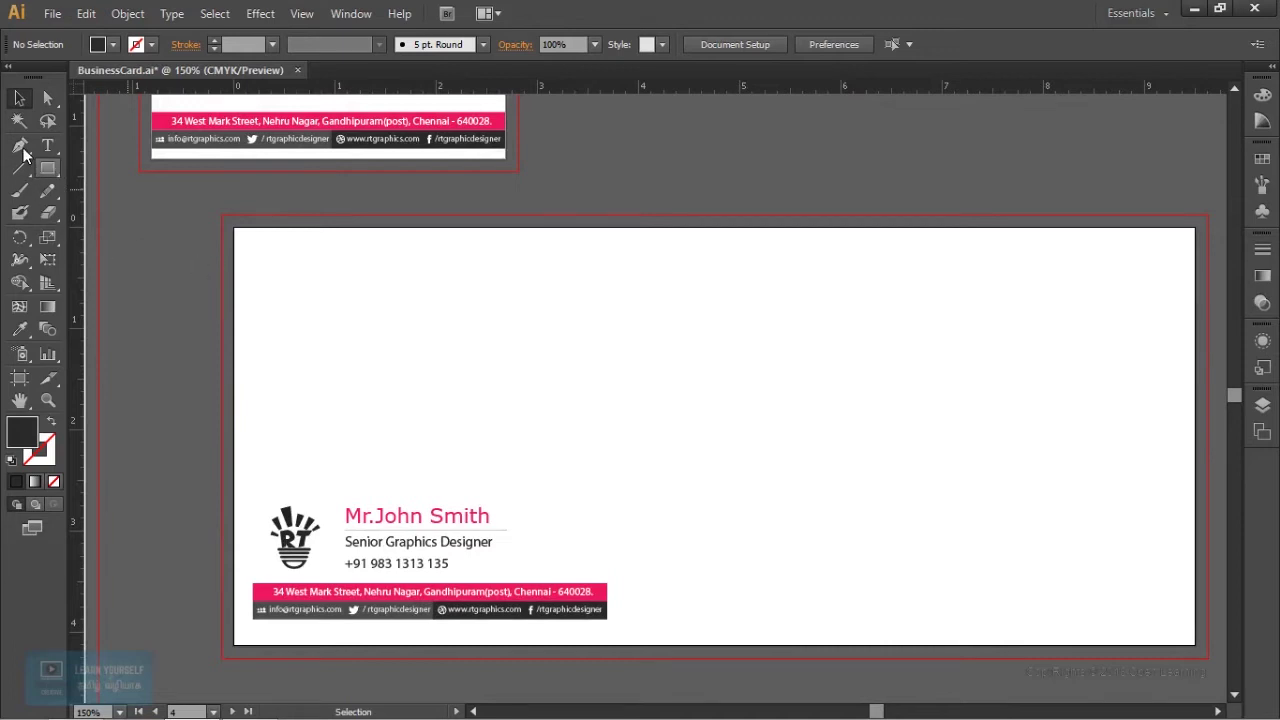
{"action": "left_click", "coordinate": [48, 170]}
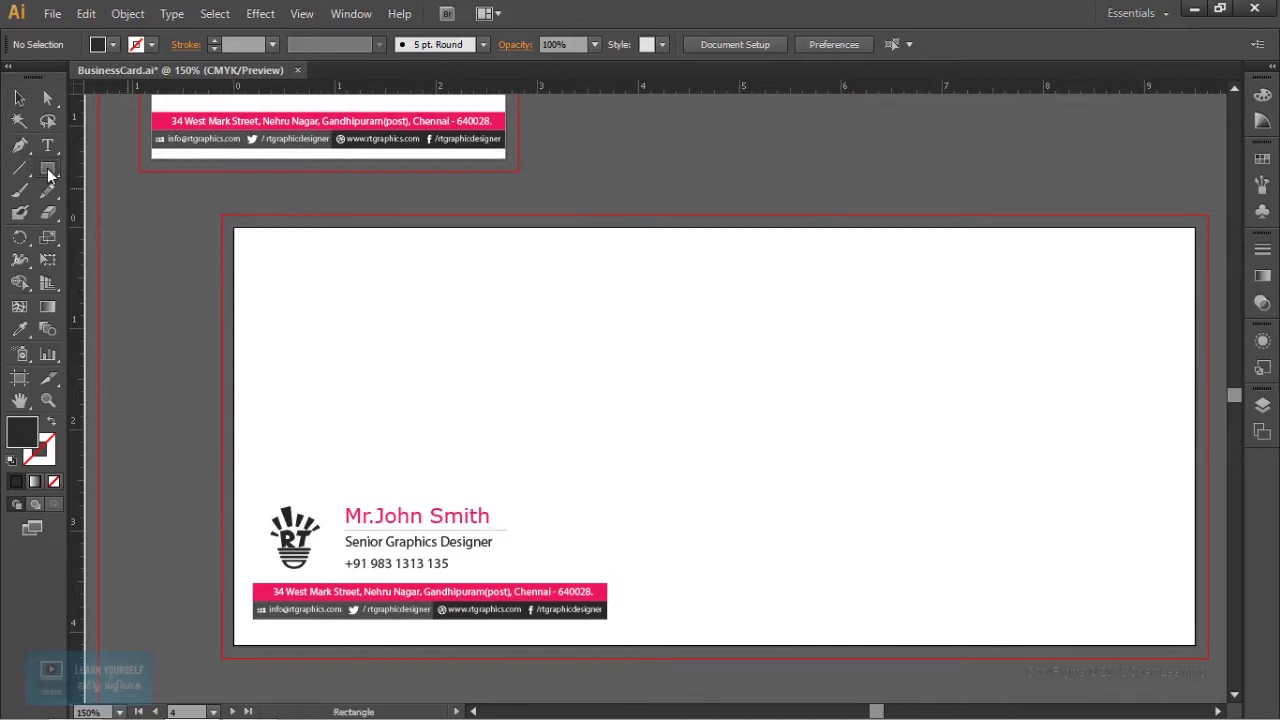
Step: Draw a three-point star (triangle) near the envelope's top-left
{"action": "left_click_drag", "start_coordinate": [48, 172], "coordinate": [135, 240]}
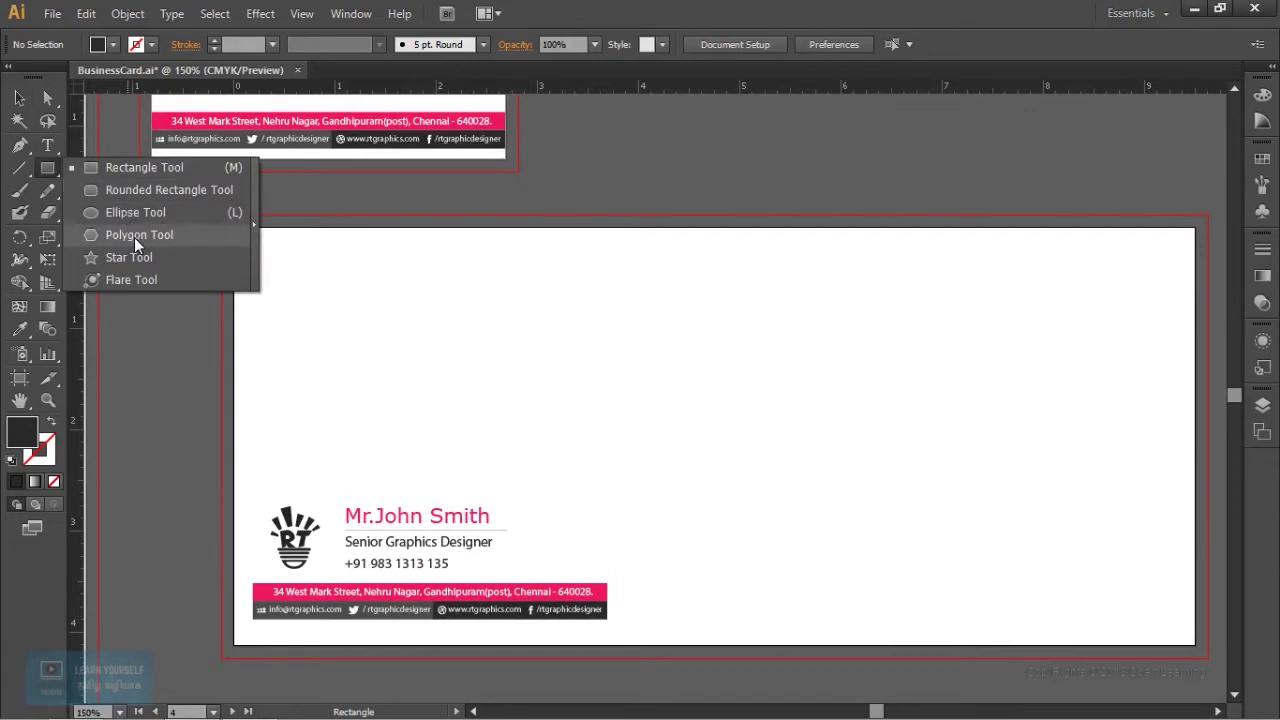
{"action": "left_click_drag", "start_coordinate": [134, 237], "coordinate": [137, 255]}
{"action": "key", "text": "ctrl+plus"}
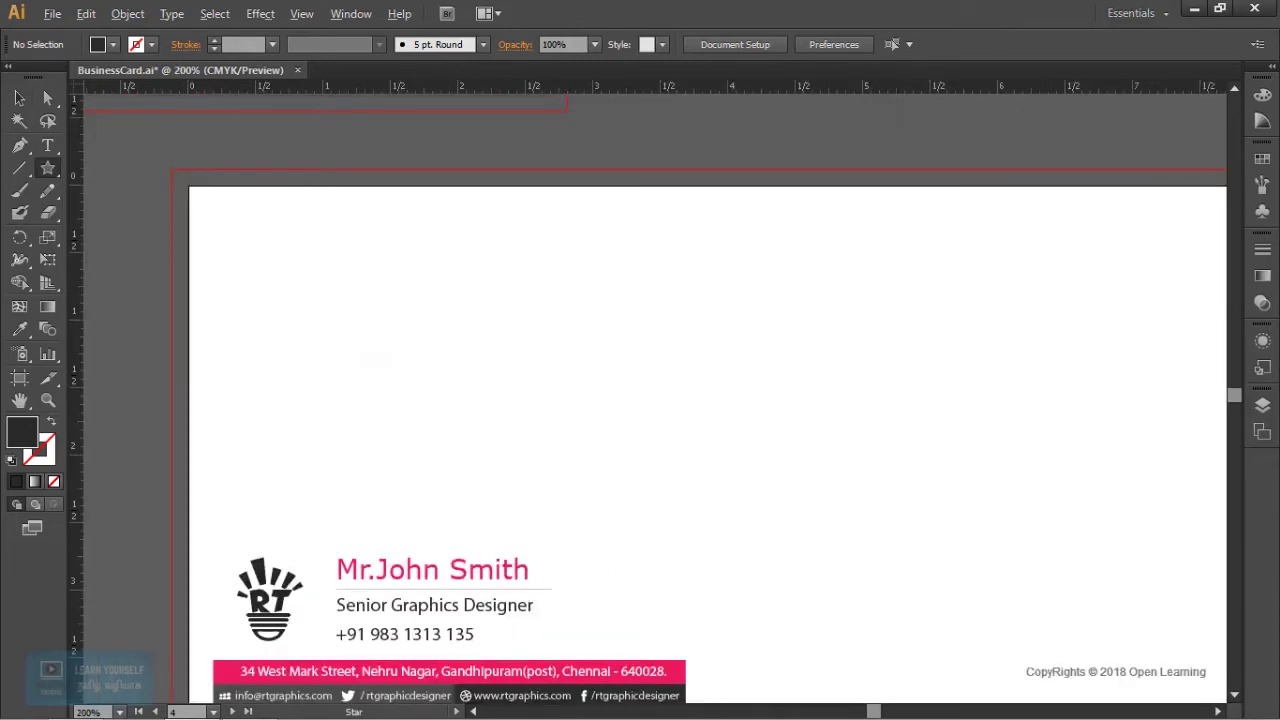
{"action": "left_click_drag", "start_coordinate": [413, 300], "coordinate": [452, 352]}
{"action": "key", "text": "Up"}
{"action": "key", "text": "Up"}
{"action": "key", "text": "Down"}
{"action": "key", "text": "Down"}
{"action": "key", "text": "Down"}
{"action": "key", "text": "Down"}
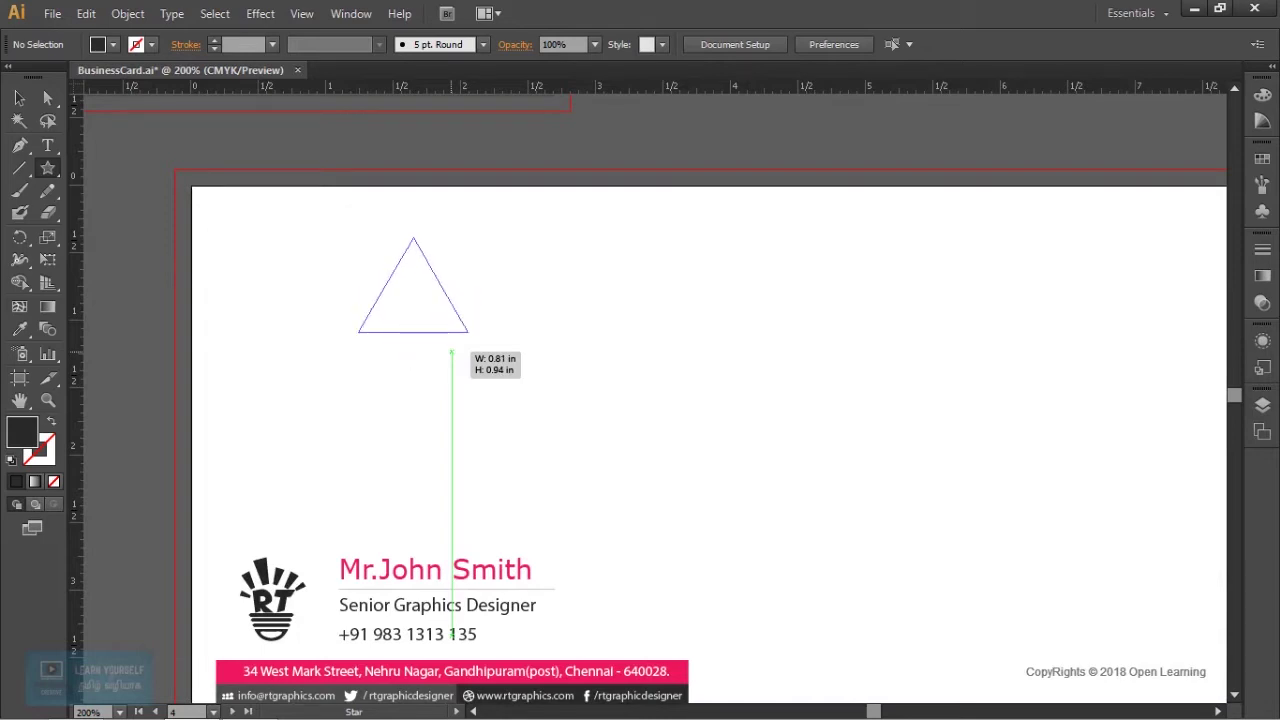
{"action": "left_click_drag", "start_coordinate": [451, 350], "coordinate": [451, 350]}
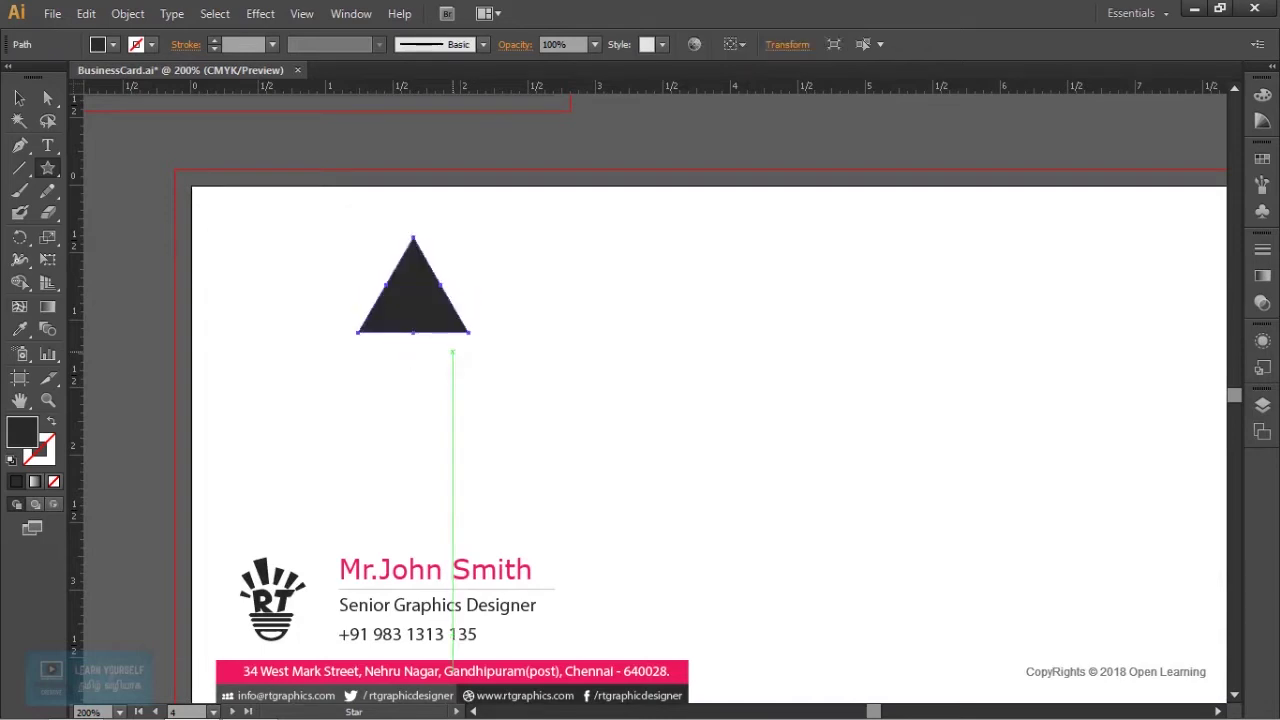
Step: Fill the triangle with the address bar's pink using the Eyedropper
{"action": "key", "text": "v"}
{"action": "scroll", "coordinate": [700, 400], "scroll_direction": "down", "scroll_amount": 2}
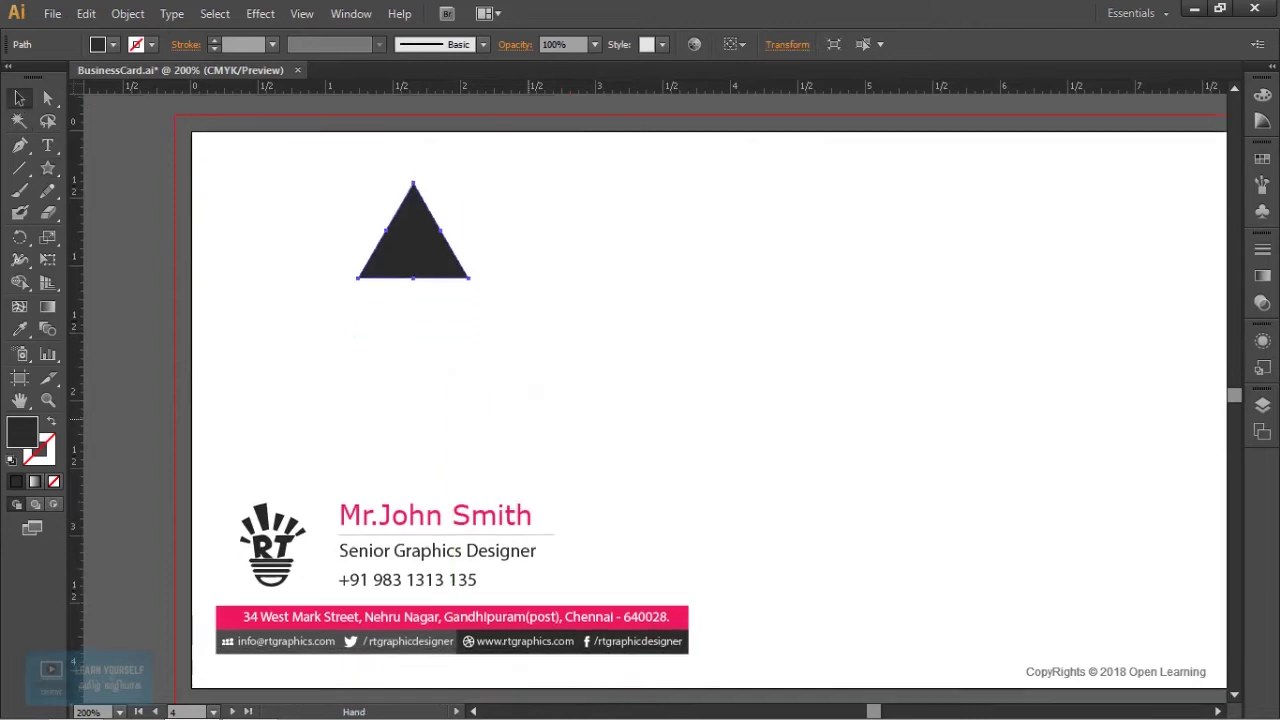
{"action": "key", "text": "i"}
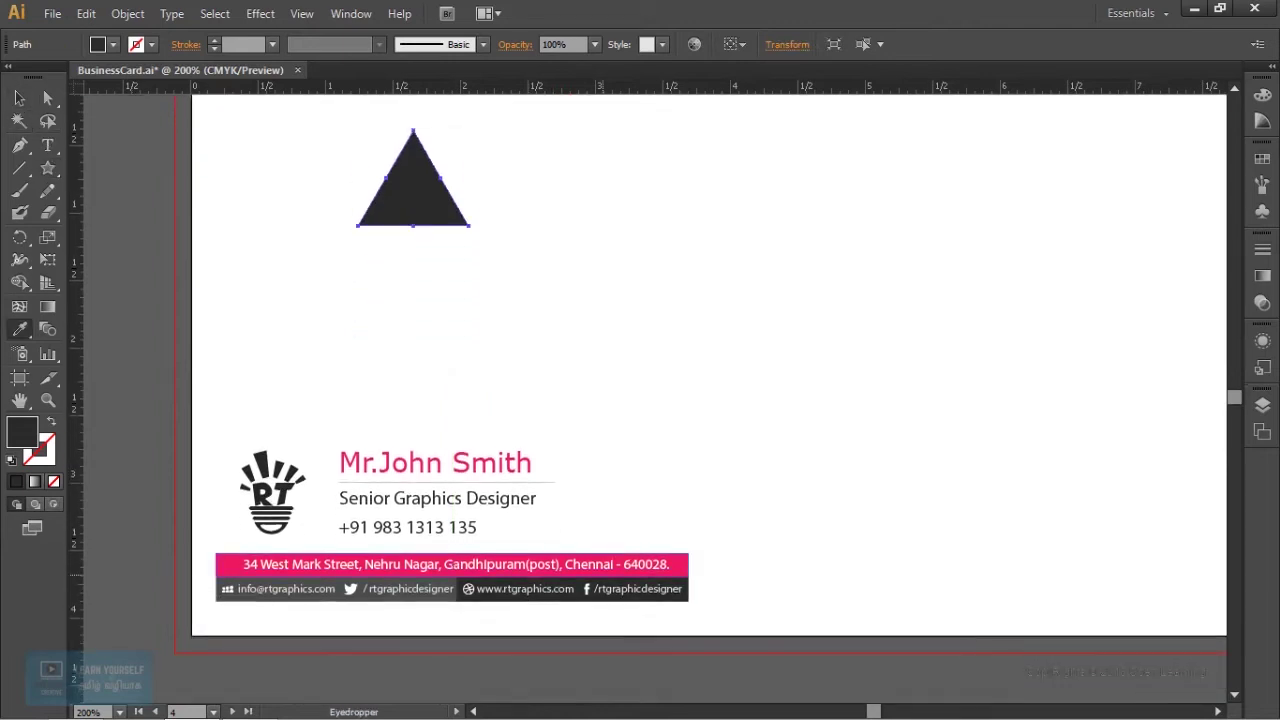
{"action": "left_click", "coordinate": [620, 556]}
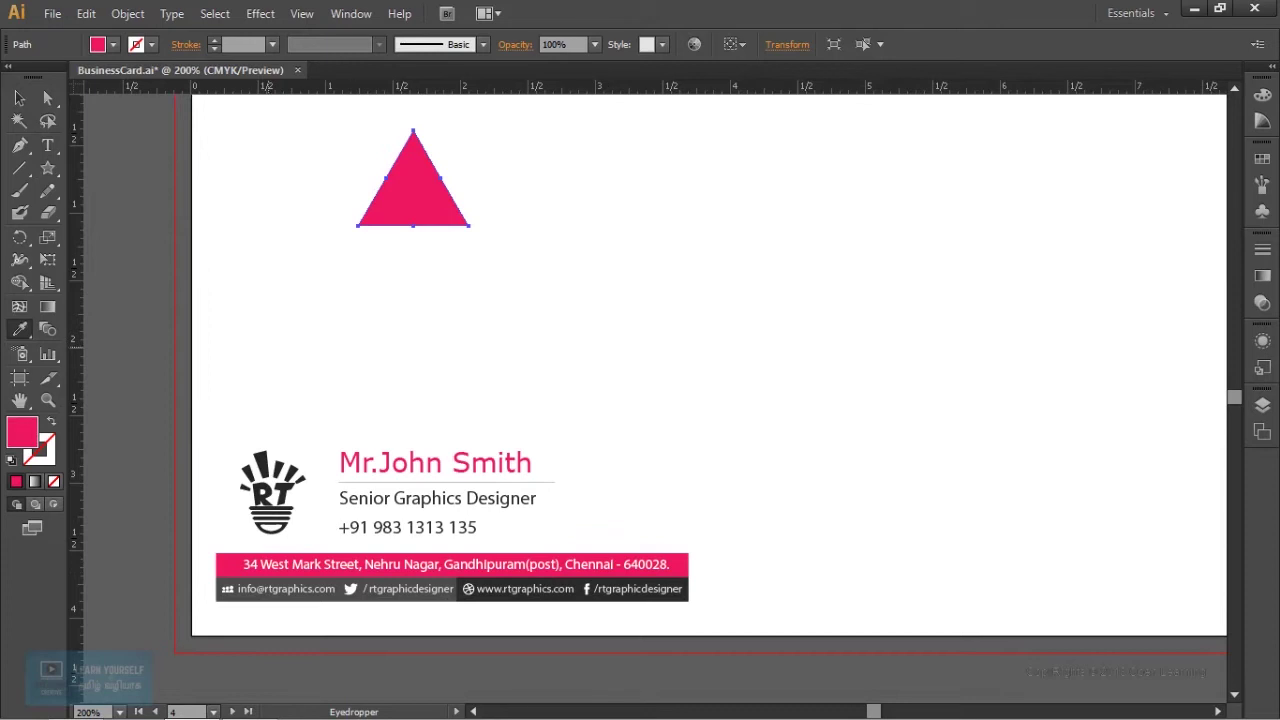
{"action": "key", "text": "v"}
{"action": "mouse_move", "coordinate": [470, 226]}
{"action": "left_mouse_down"}
{"action": "mouse_move", "coordinate": [530, 394]}
{"action": "mouse_move", "coordinate": [377, 352]}
{"action": "left_mouse_up"}
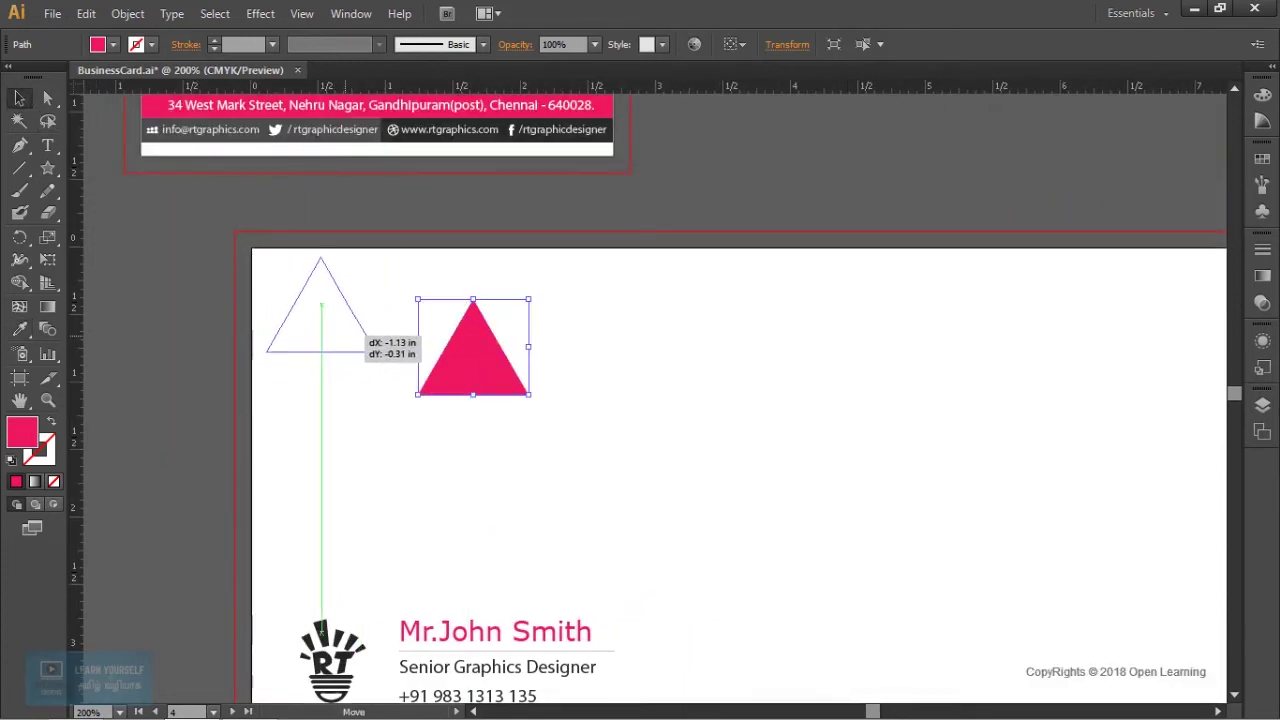
Step: Rotate the pink triangle to point right, flat side flush with the artboard's left edge
{"action": "left_click_drag", "start_coordinate": [384, 358], "coordinate": [393, 313]}
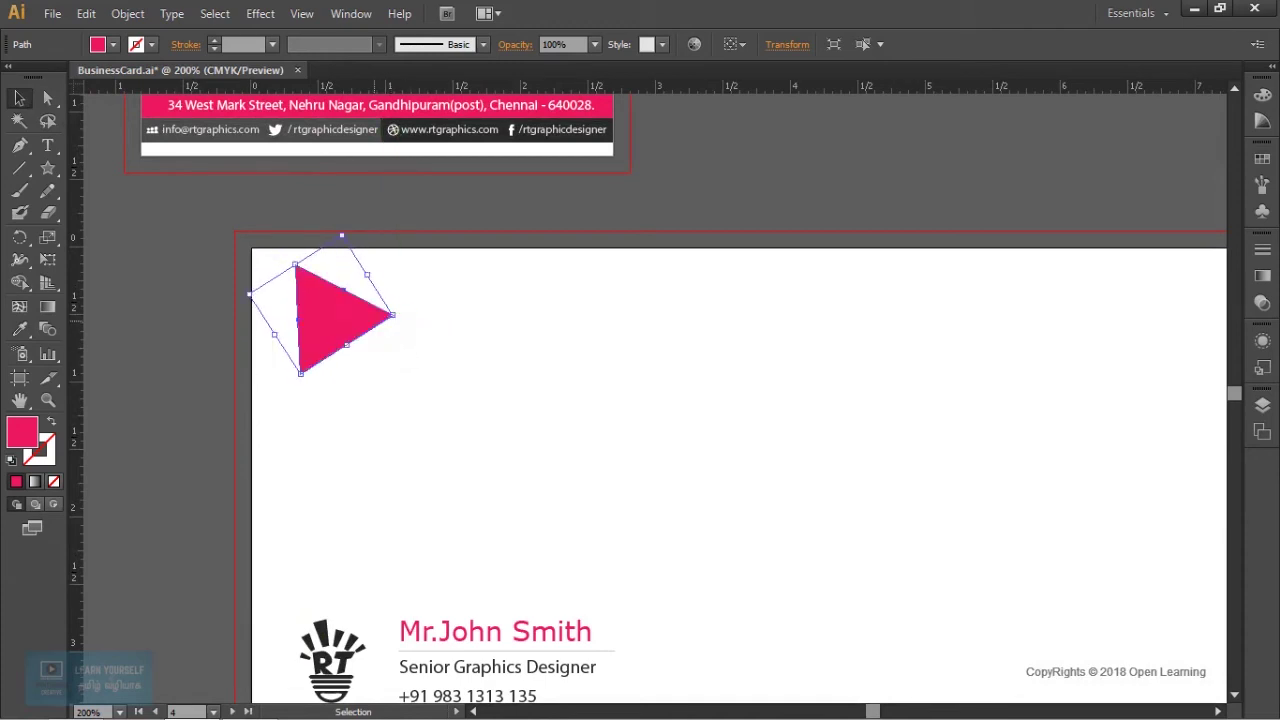
{"action": "left_click_drag", "start_coordinate": [393, 313], "coordinate": [345, 300]}
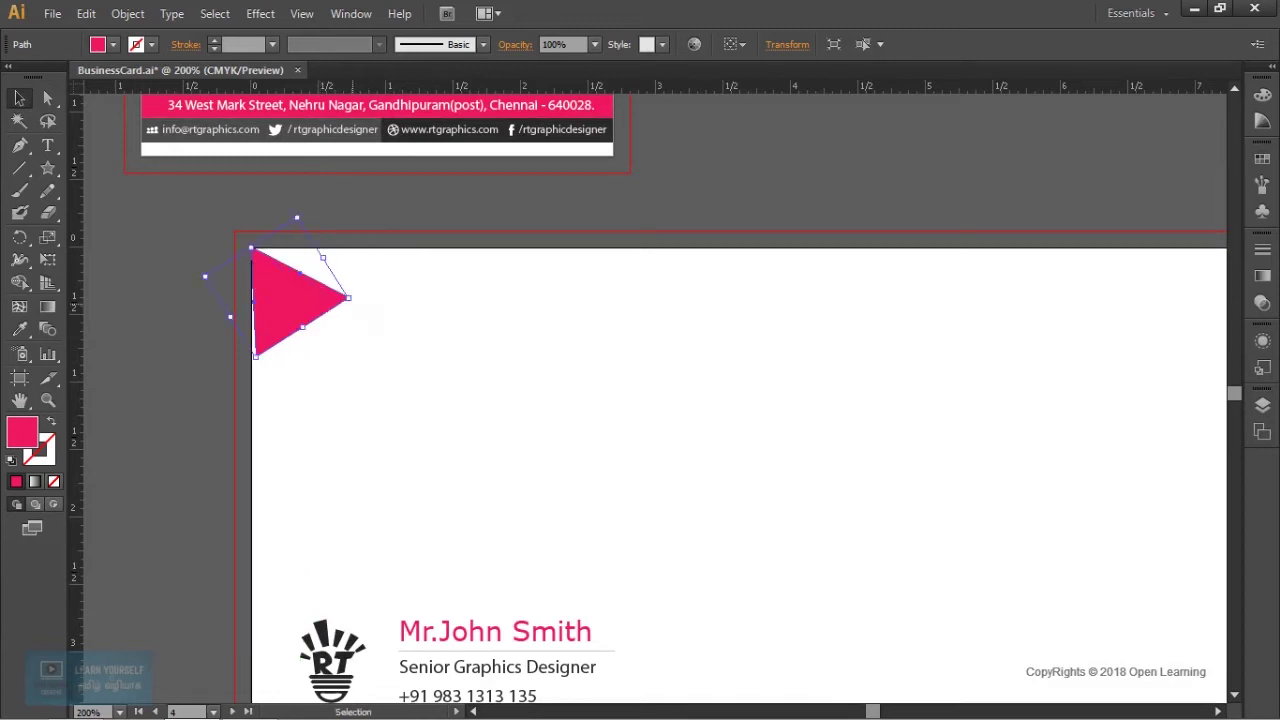
{"action": "scroll", "coordinate": [332, 329], "scroll_direction": "up", "scroll_amount": 3}
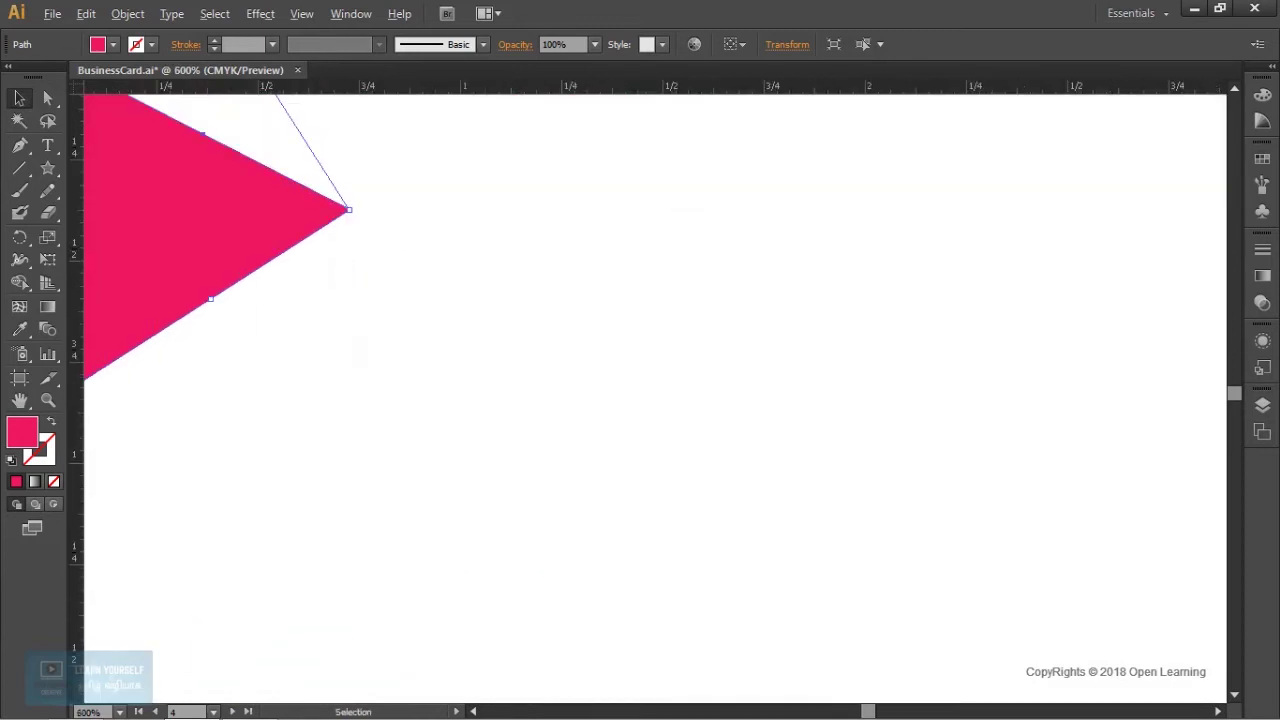
{"action": "left_click_drag", "start_coordinate": [332, 329], "coordinate": [702, 486]}
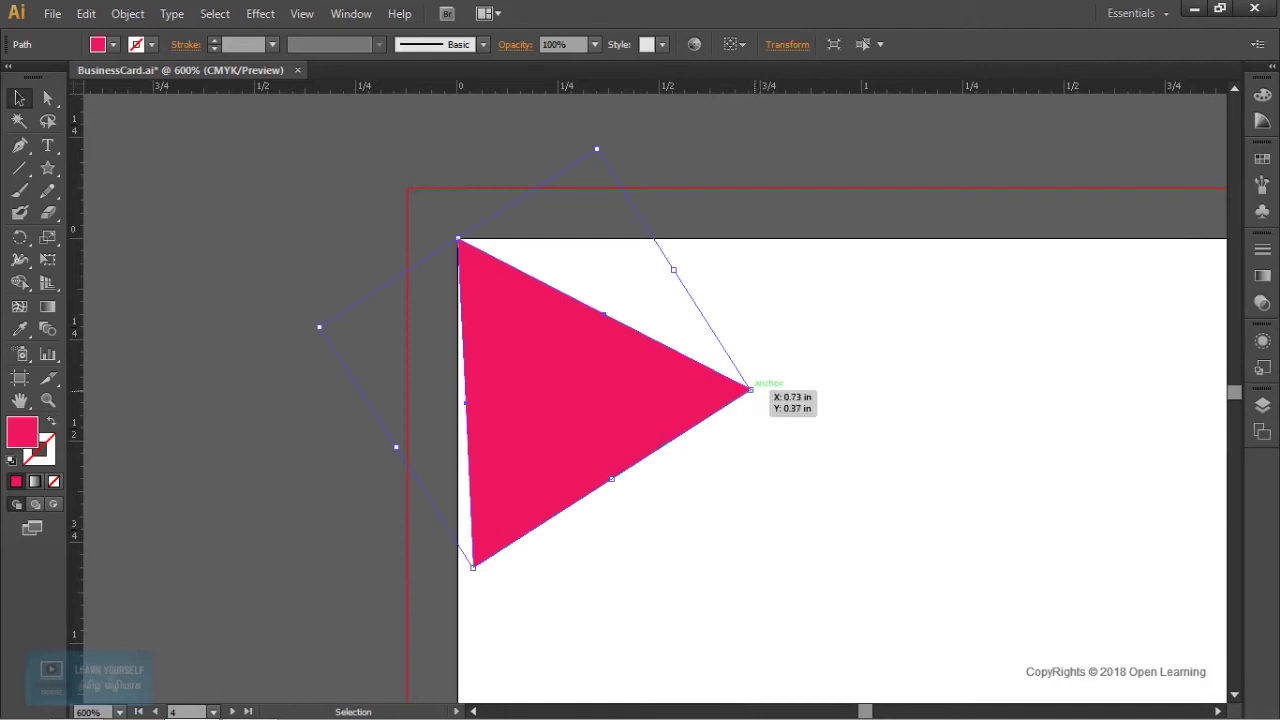
{"action": "left_click_drag", "start_coordinate": [750, 390], "coordinate": [748, 394]}
{"action": "left_click_drag", "start_coordinate": [606, 398], "coordinate": [600, 400]}
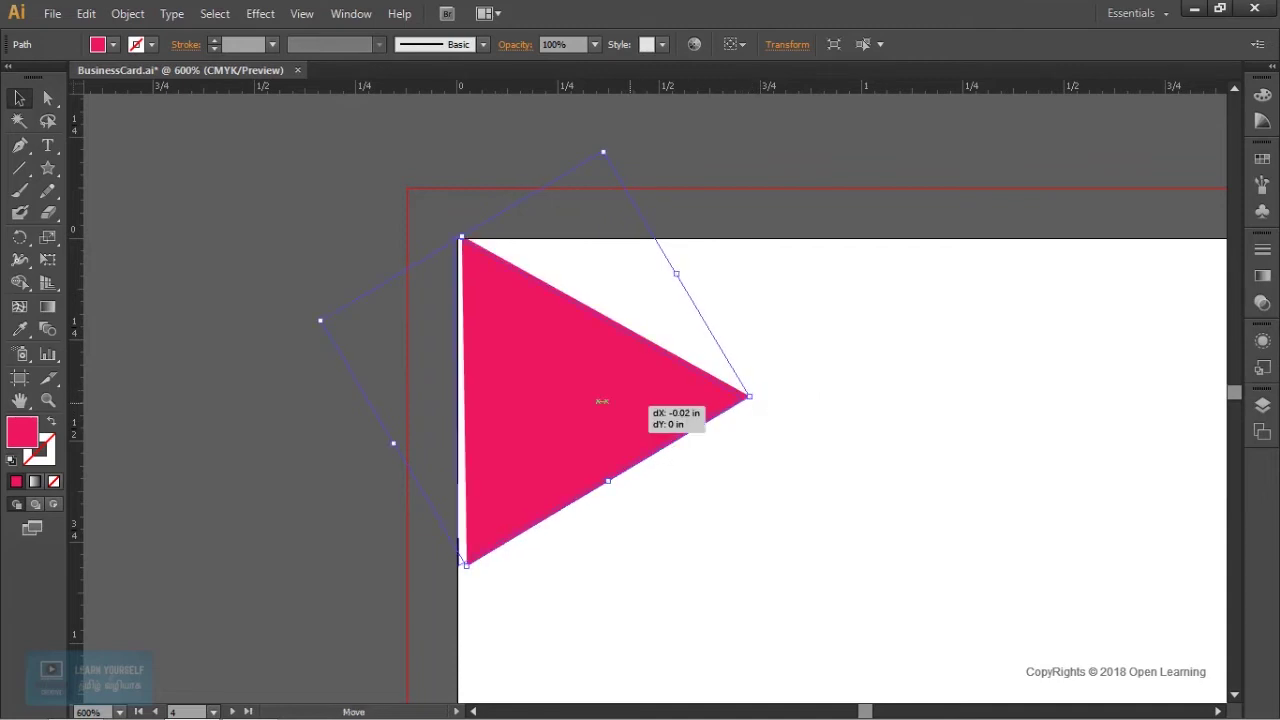
{"action": "key", "text": "ctrl+shift+a"}
Step: Zoom in and select the pink triangle at the envelope's top-left corner
{"action": "scroll", "coordinate": [650, 400], "scroll_direction": "down", "scroll_amount": 3}
{"action": "scroll", "coordinate": [650, 400], "scroll_direction": "up", "scroll_amount": 1}
{"action": "left_click_drag", "start_coordinate": [700, 500], "coordinate": [464, 213]}
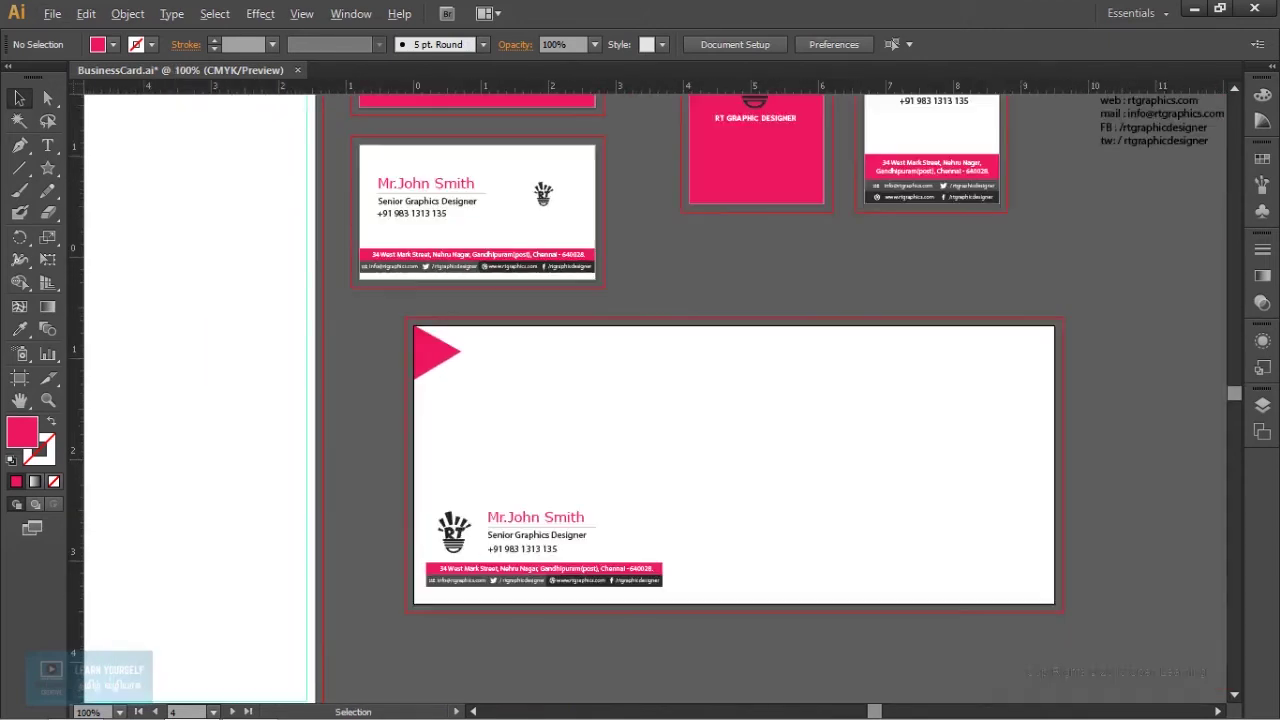
{"action": "scroll", "coordinate": [680, 400], "scroll_direction": "up", "scroll_amount": 3}
{"action": "scroll", "coordinate": [554, 468], "scroll_direction": "up", "scroll_amount": 2}
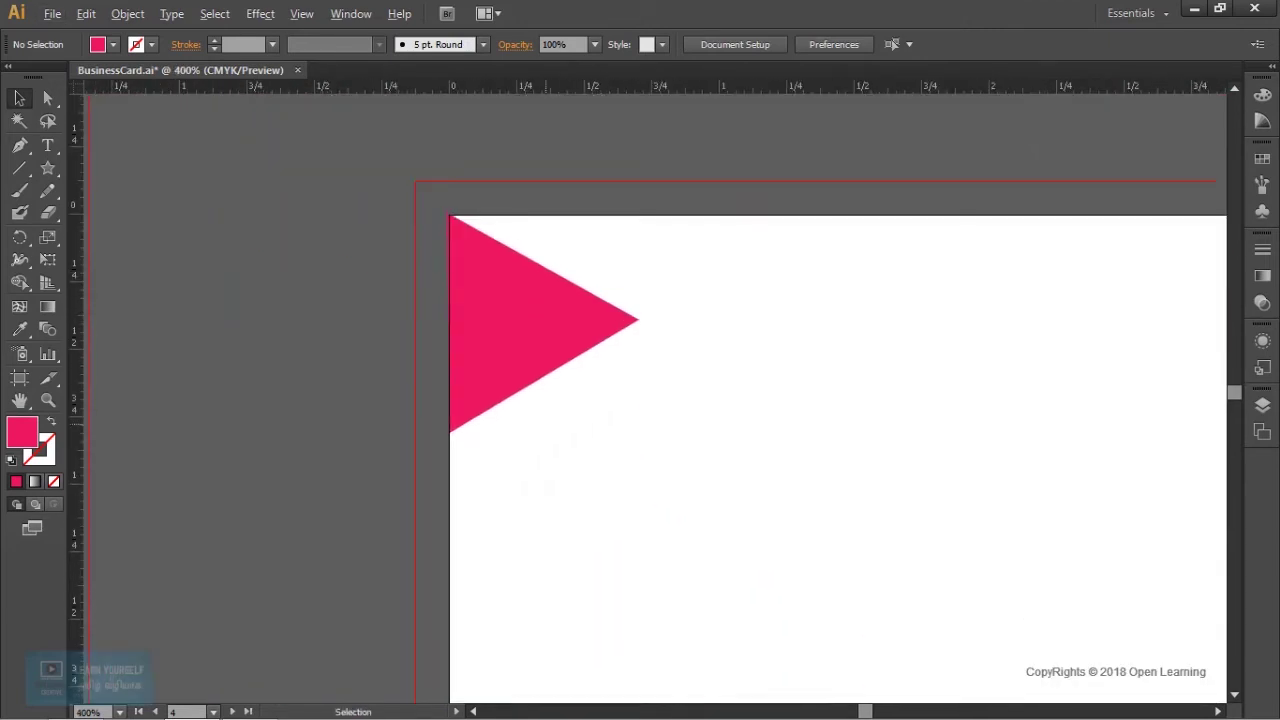
{"action": "left_click", "coordinate": [520, 330]}
{"action": "left_click_drag", "start_coordinate": [640, 400], "coordinate": [588, 496]}
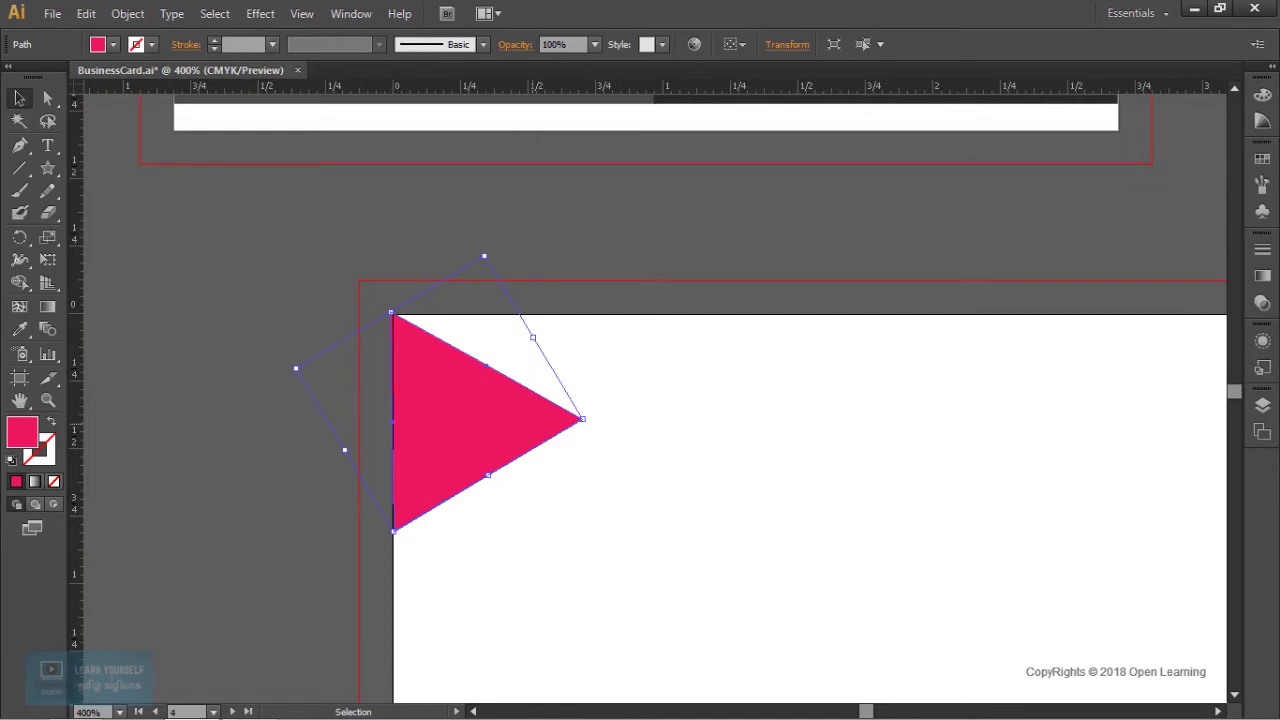
Step: Apply Object > Path > Outline Stroke to the pink triangle, then take the Direct Selection tool
{"action": "right_click", "coordinate": [503, 418]}
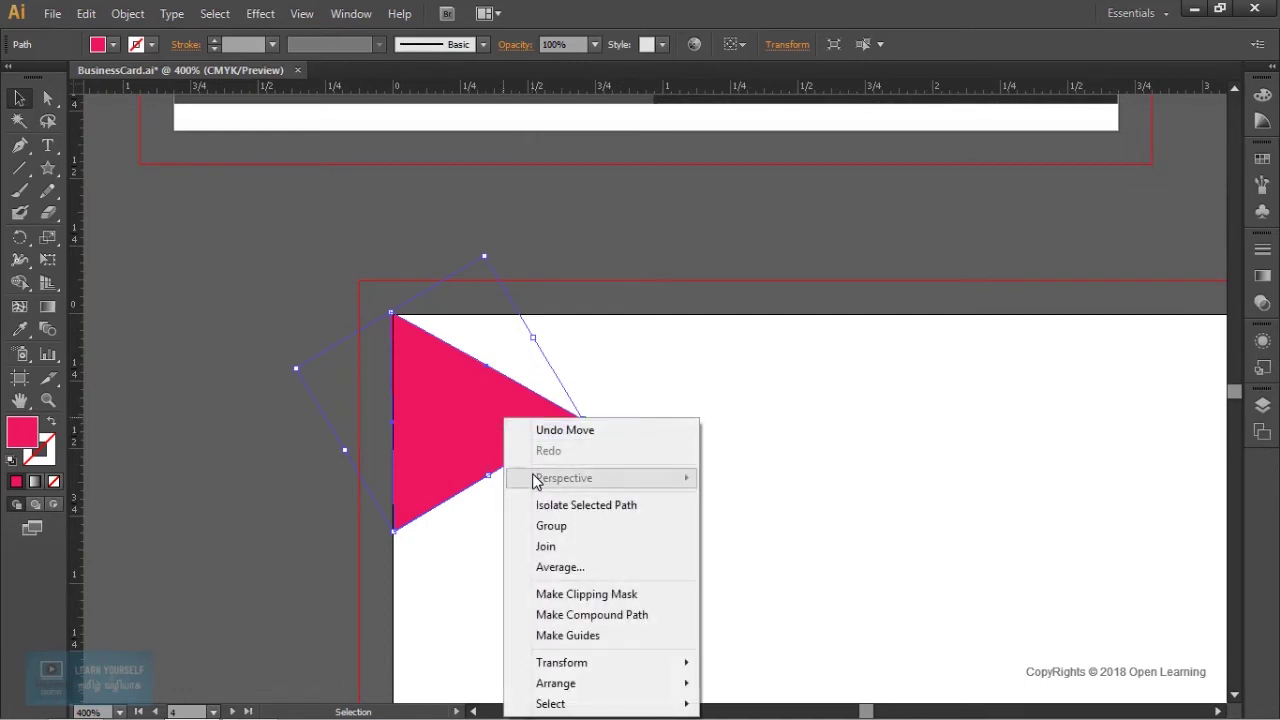
{"action": "left_click", "coordinate": [452, 417]}
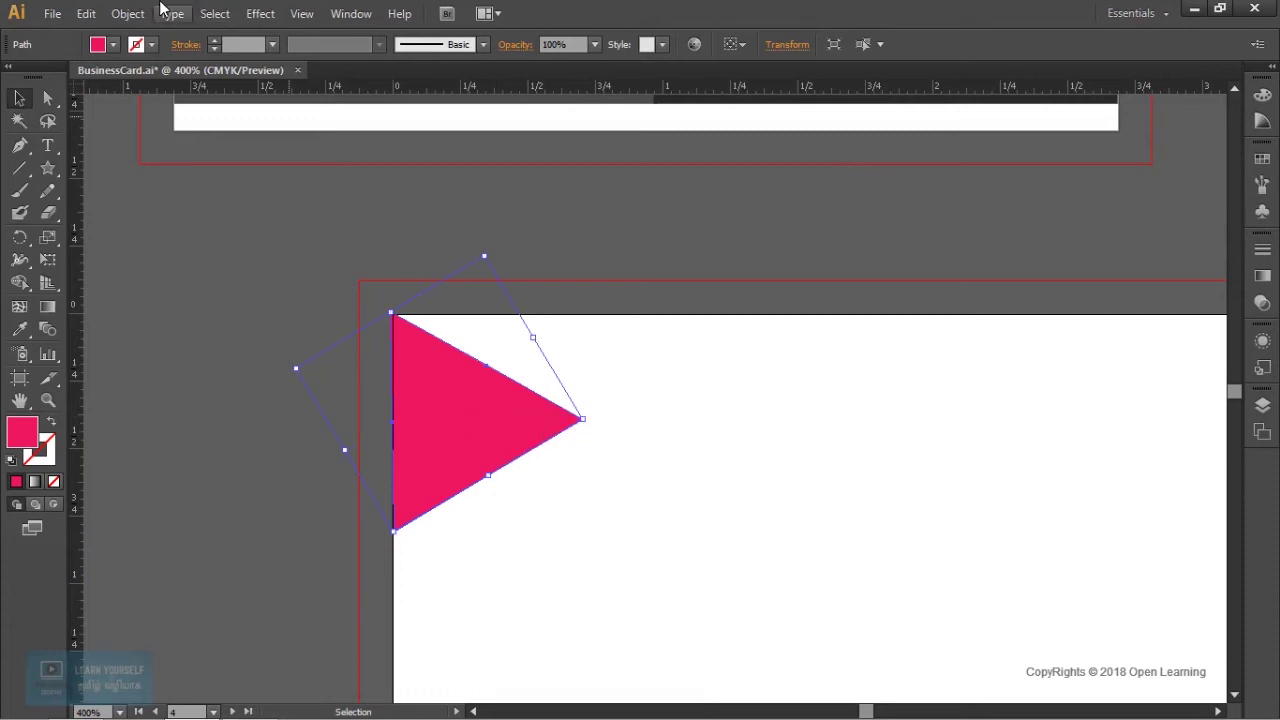
{"action": "left_click", "coordinate": [128, 14]}
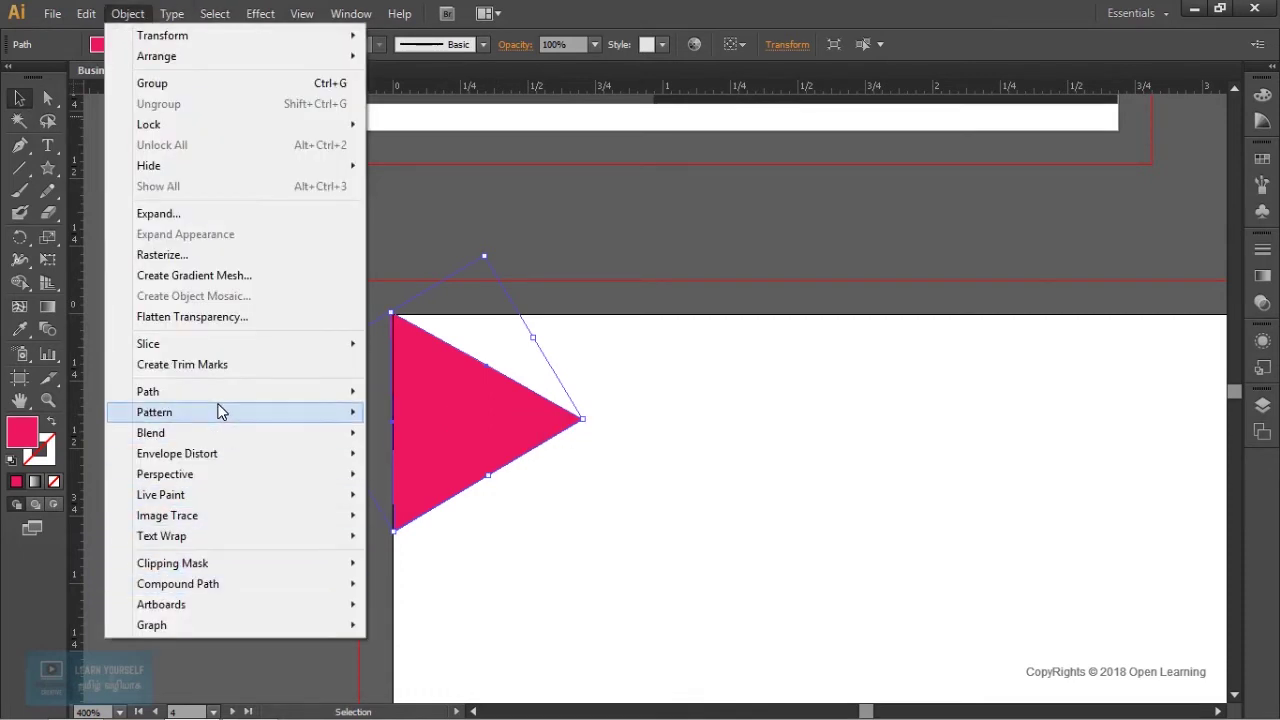
{"action": "mouse_move", "coordinate": [148, 391]}
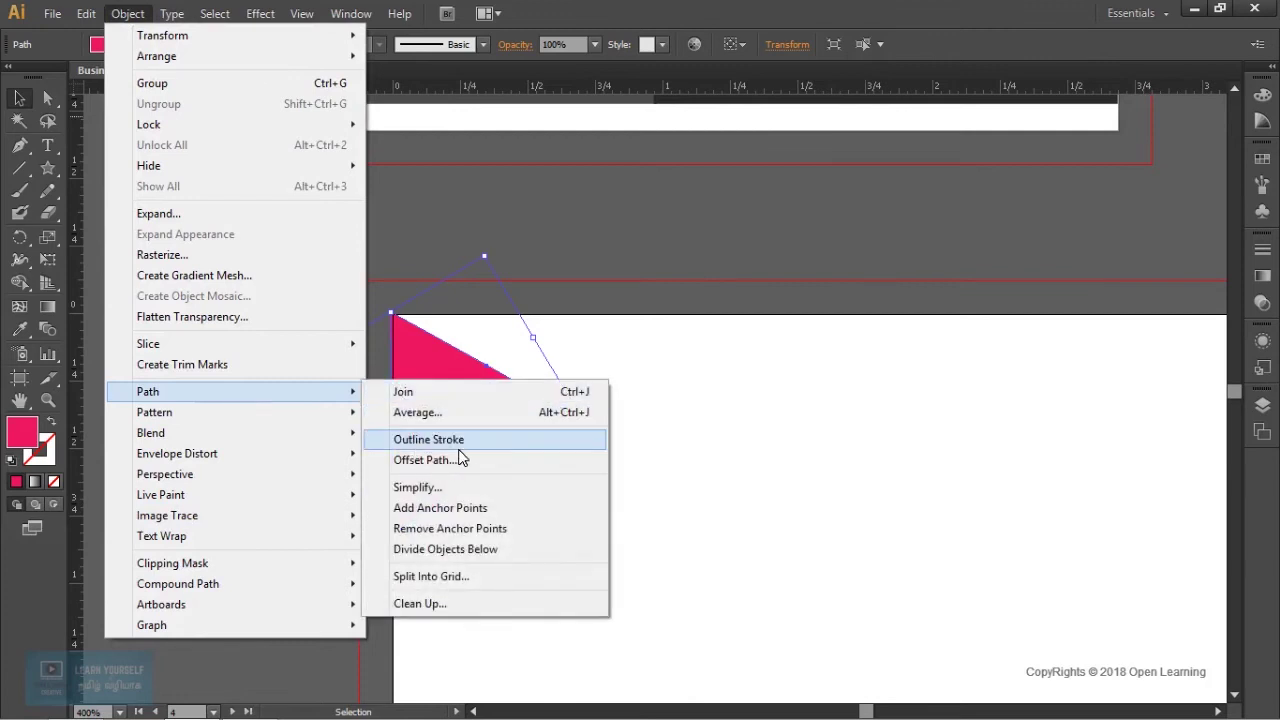
{"action": "left_click", "coordinate": [465, 441]}
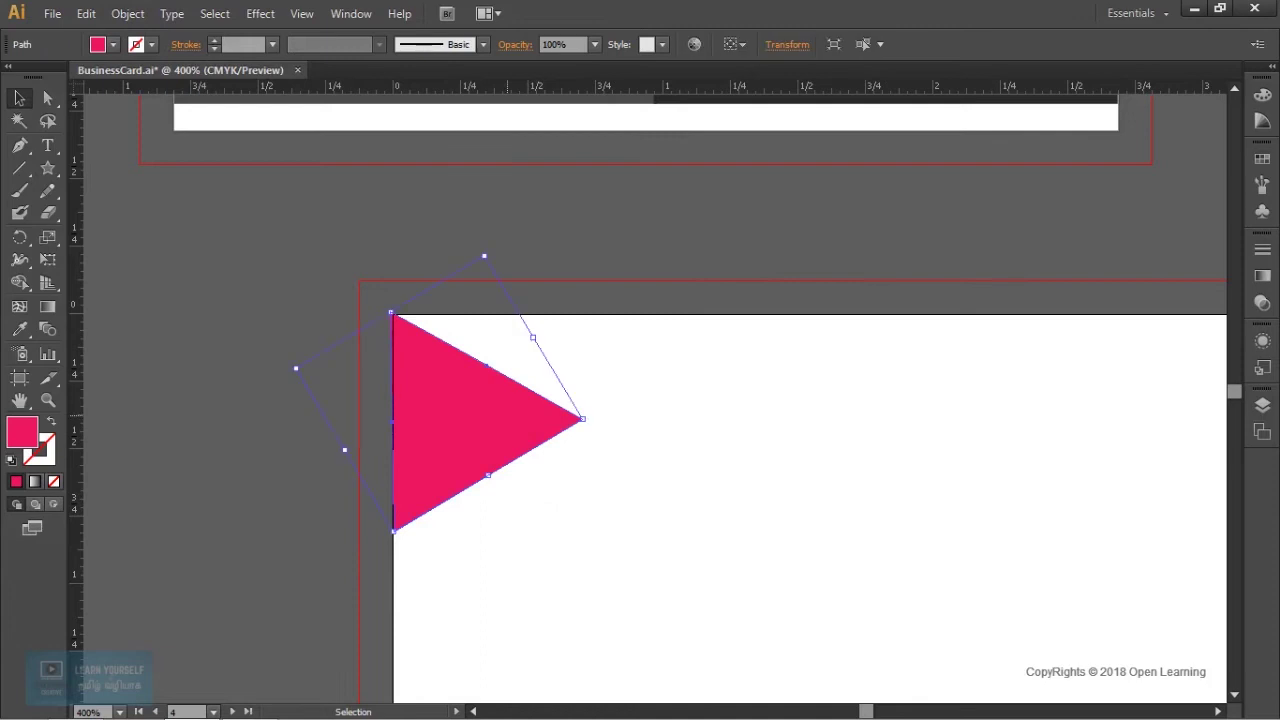
{"action": "left_click", "coordinate": [47, 98]}
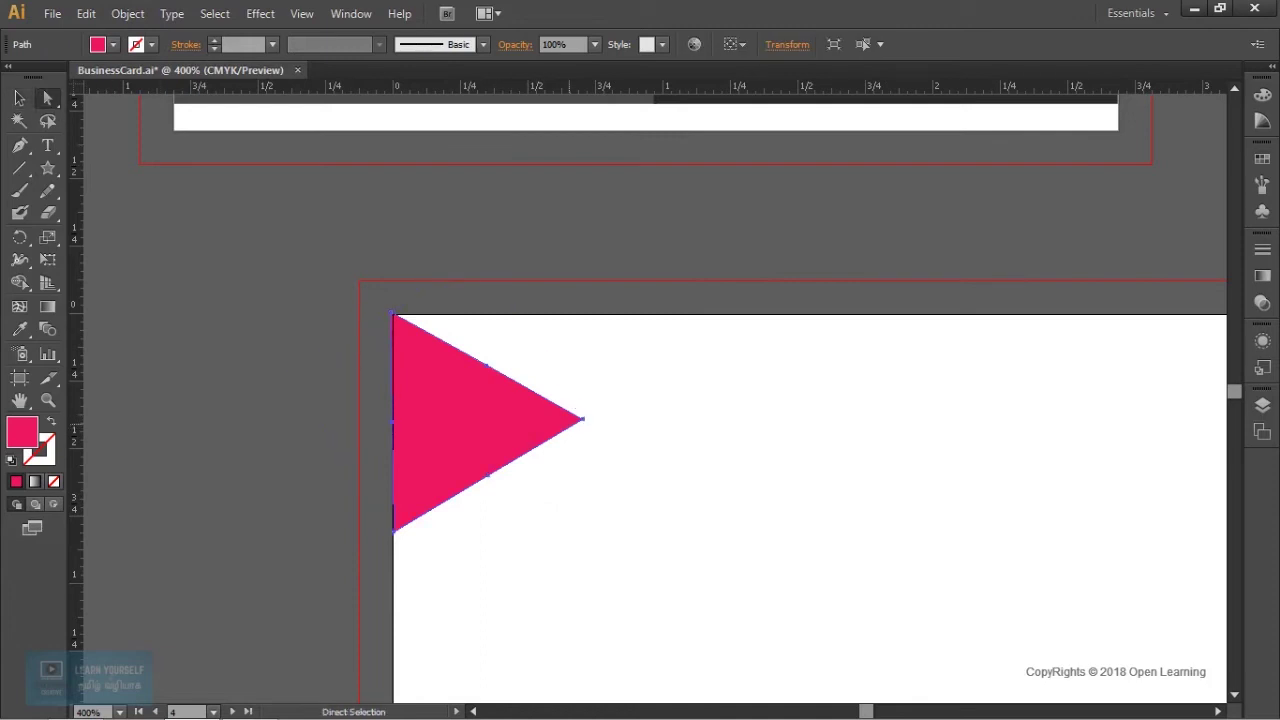
Step: Drag the triangle's points onto the envelope's top and left edges
{"action": "left_click", "coordinate": [583, 418]}
{"action": "mouse_move", "coordinate": [643, 471]}
{"action": "left_mouse_down"}
{"action": "mouse_move", "coordinate": [557, 380]}
{"action": "mouse_move", "coordinate": [583, 411]}
{"action": "mouse_move", "coordinate": [609, 337]}
{"action": "mouse_move", "coordinate": [653, 314]}
{"action": "mouse_move", "coordinate": [758, 314]}
{"action": "left_mouse_up"}
{"action": "left_click", "coordinate": [487, 365]}
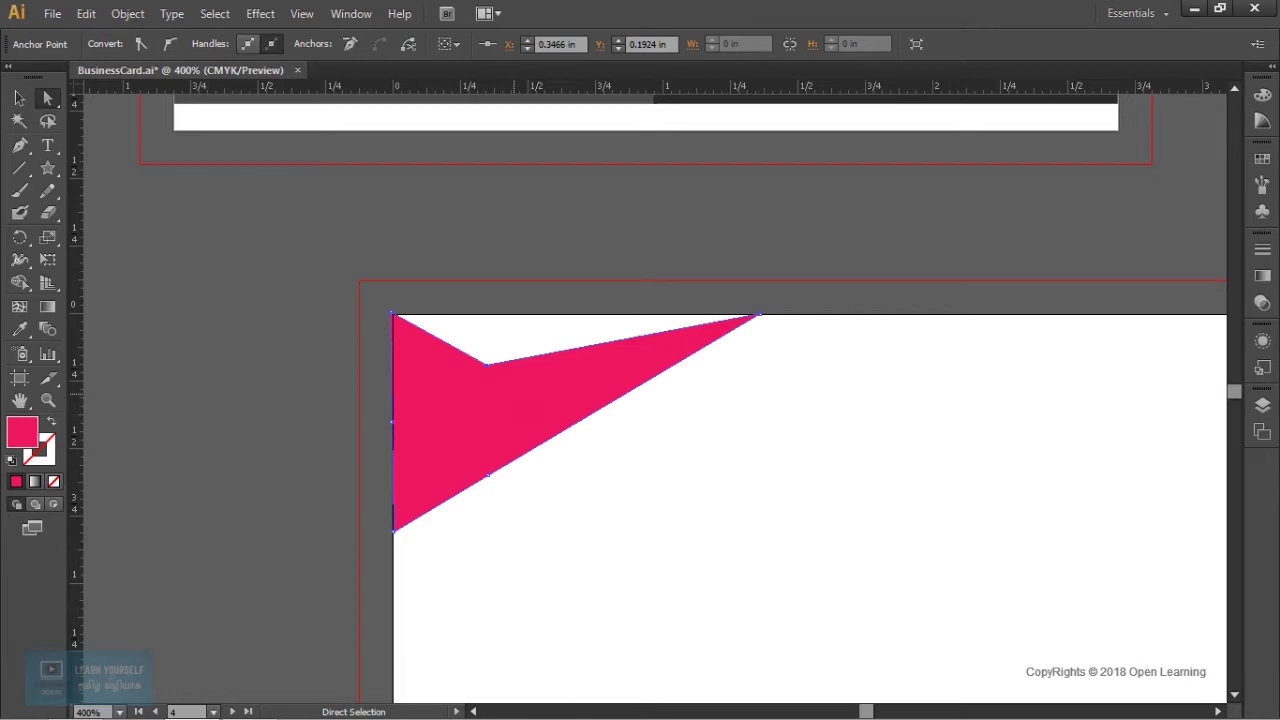
{"action": "key", "text": "Delete"}
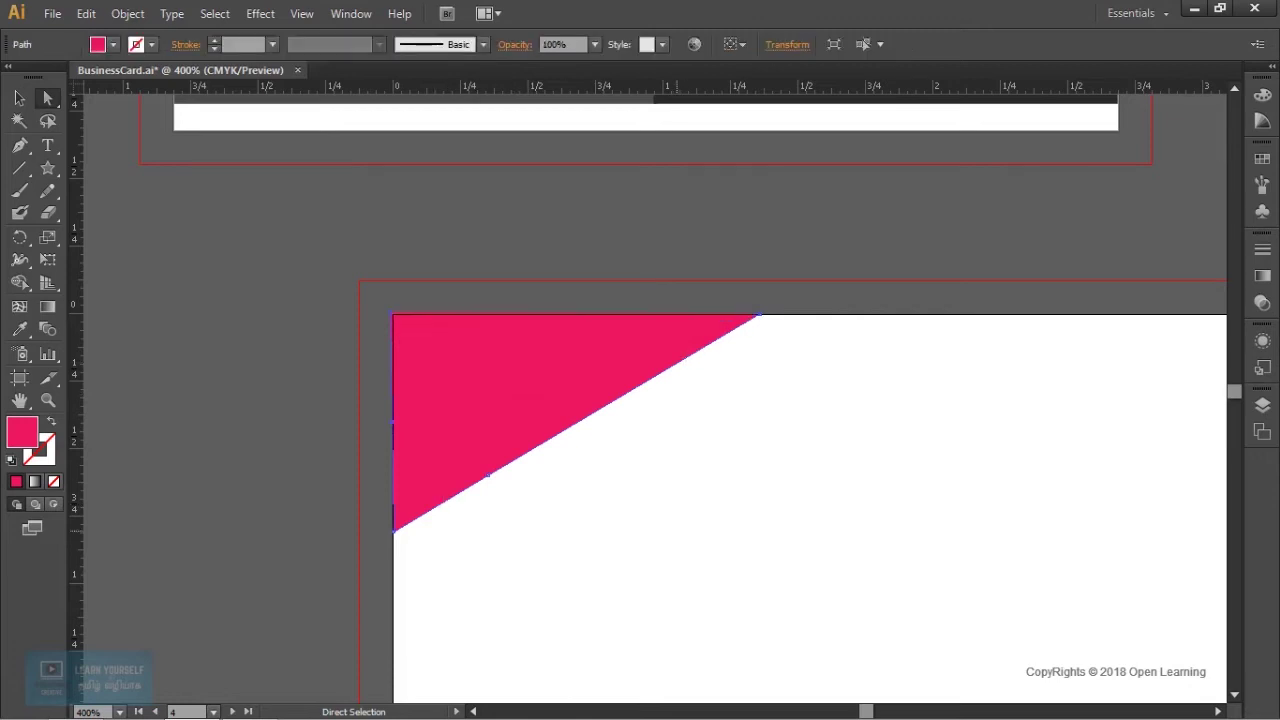
{"action": "left_click", "coordinate": [393, 529]}
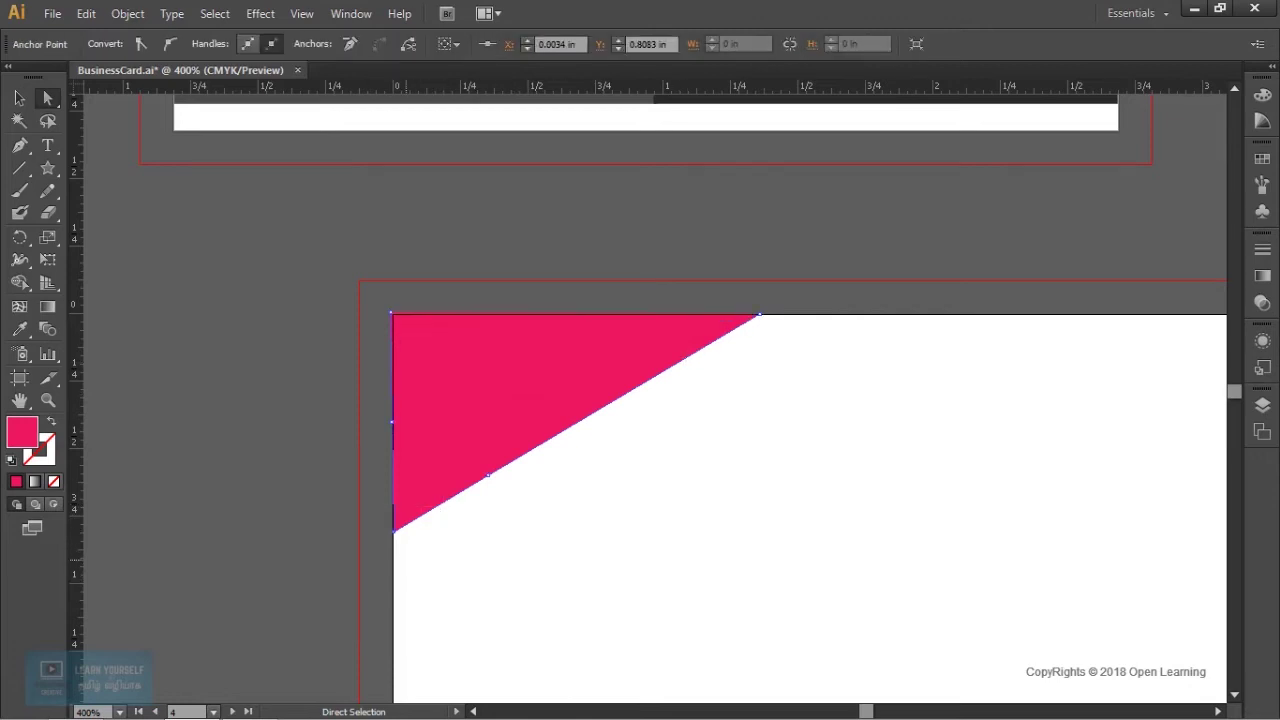
{"action": "left_click_drag", "start_coordinate": [393, 529], "coordinate": [385, 600]}
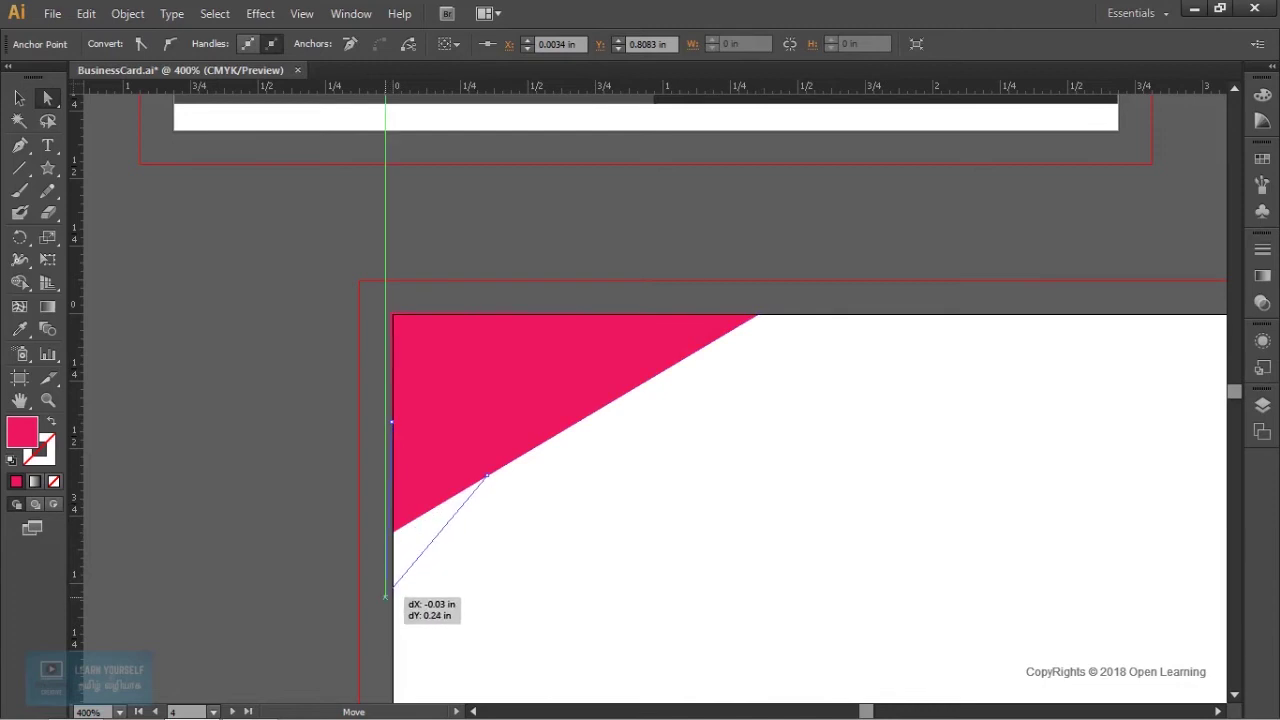
{"action": "left_click_drag", "start_coordinate": [385, 600], "coordinate": [394, 608]}
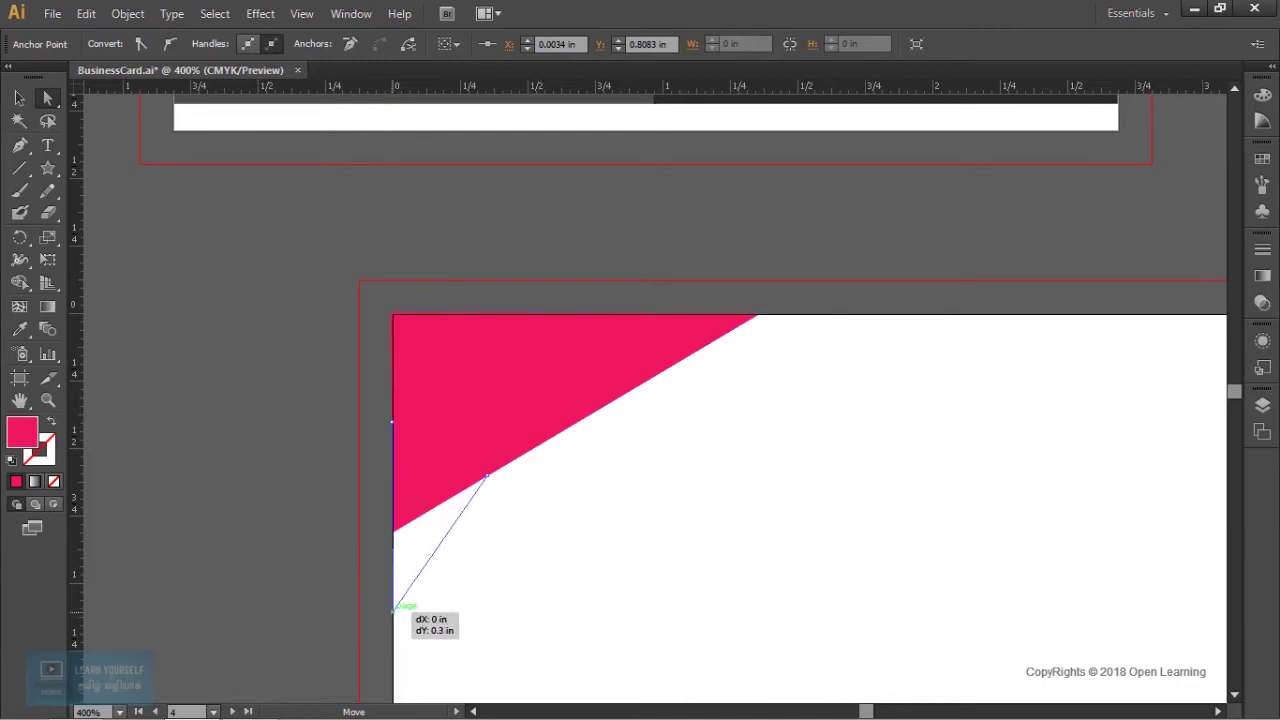
Step: Try deleting the inner corner point, undoing each time it breaks the shape
{"action": "left_click_drag", "start_coordinate": [543, 545], "coordinate": [466, 470]}
{"action": "key", "text": "Delete"}
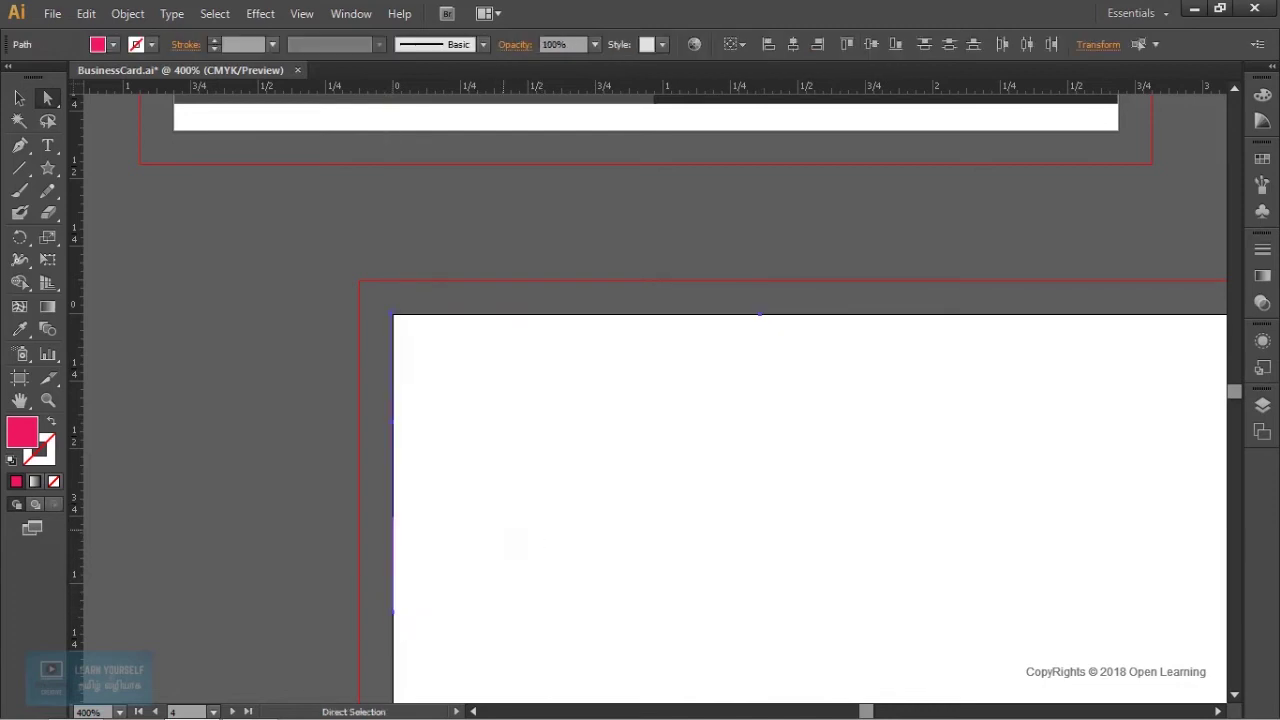
{"action": "key", "text": "ctrl+z"}
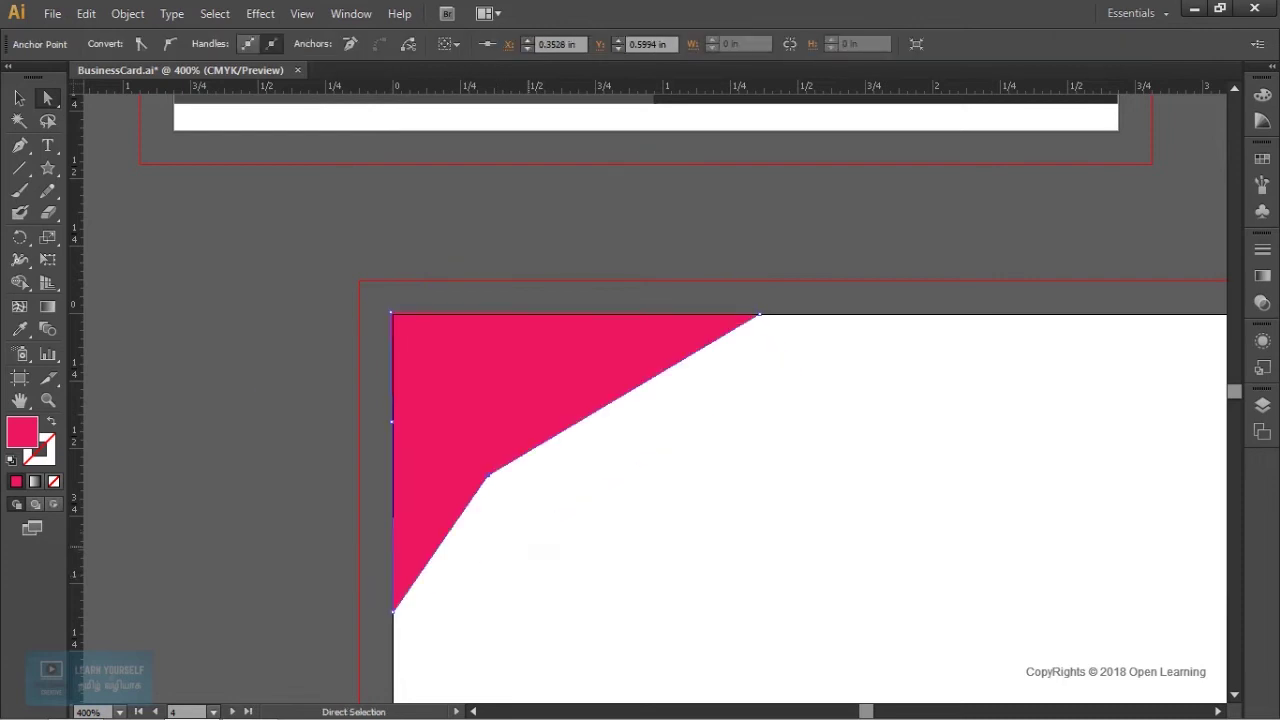
{"action": "left_click_drag", "start_coordinate": [543, 543], "coordinate": [463, 444]}
{"action": "left_click_drag", "start_coordinate": [531, 508], "coordinate": [486, 473]}
{"action": "key", "text": "Delete"}
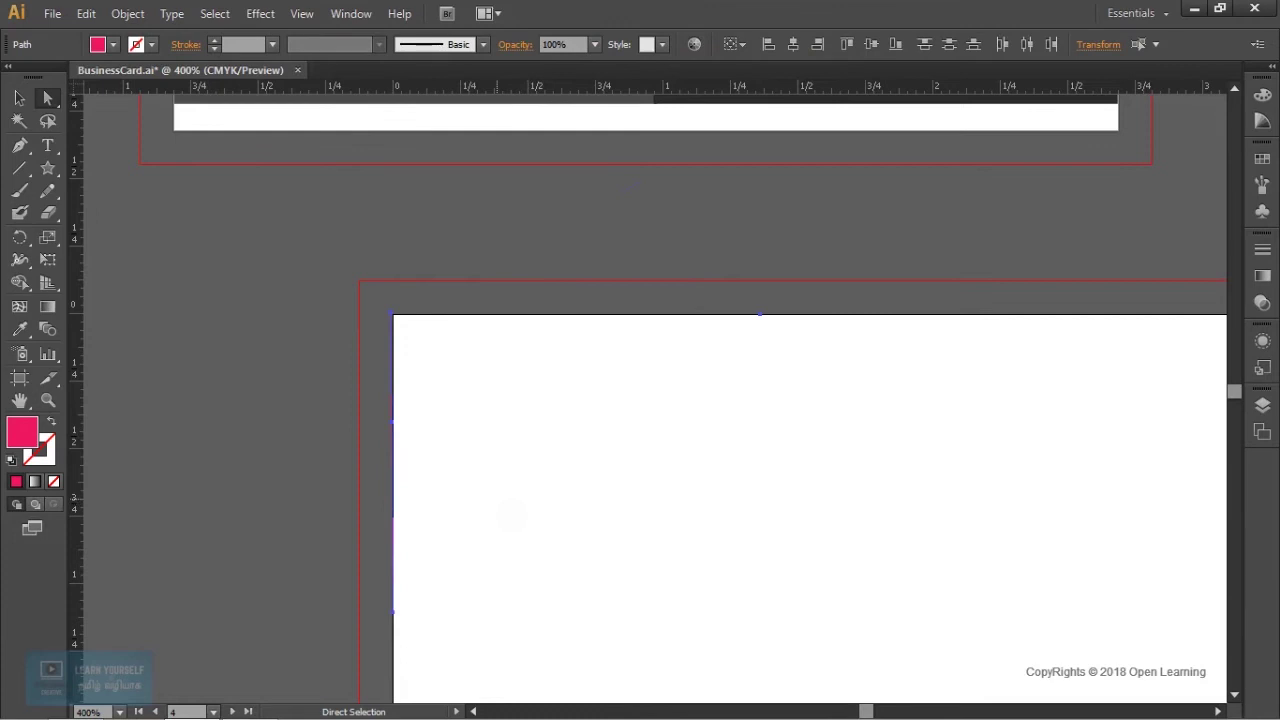
{"action": "key", "text": "ctrl+z"}
{"action": "left_click", "coordinate": [521, 518]}
{"action": "left_click", "coordinate": [488, 475]}
{"action": "key", "text": "alt"}
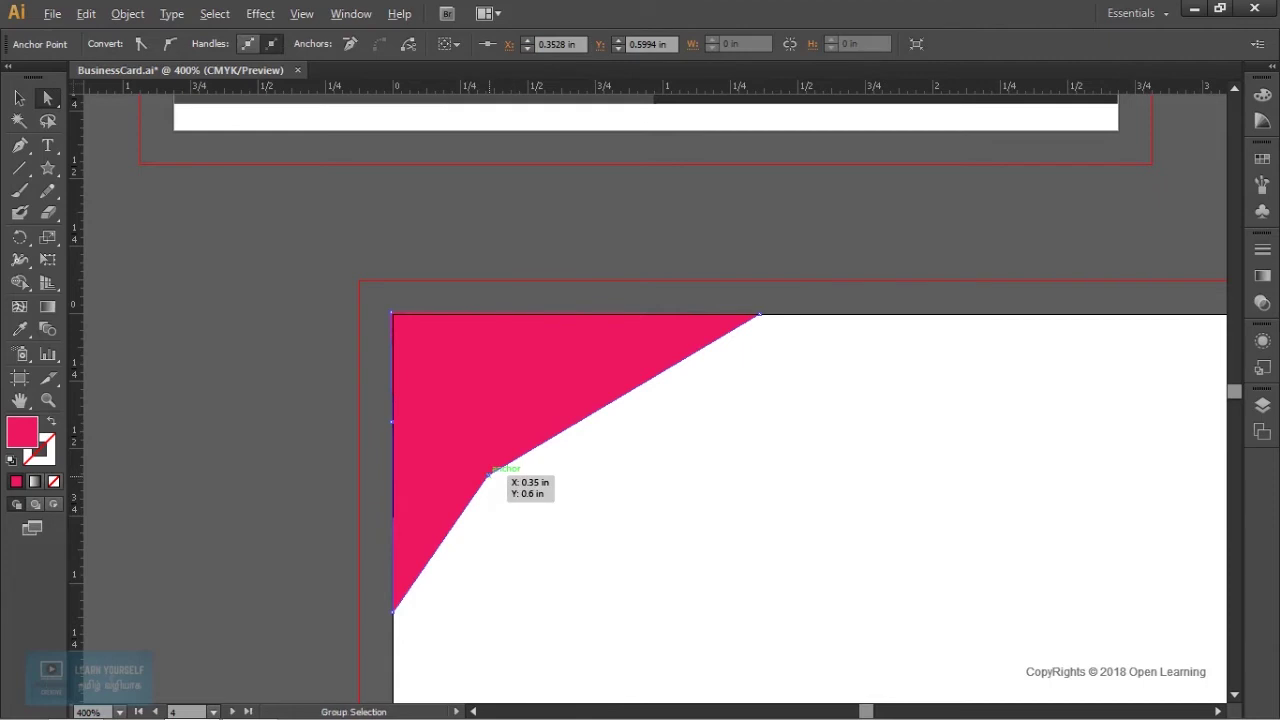
{"action": "key", "text": "alt"}
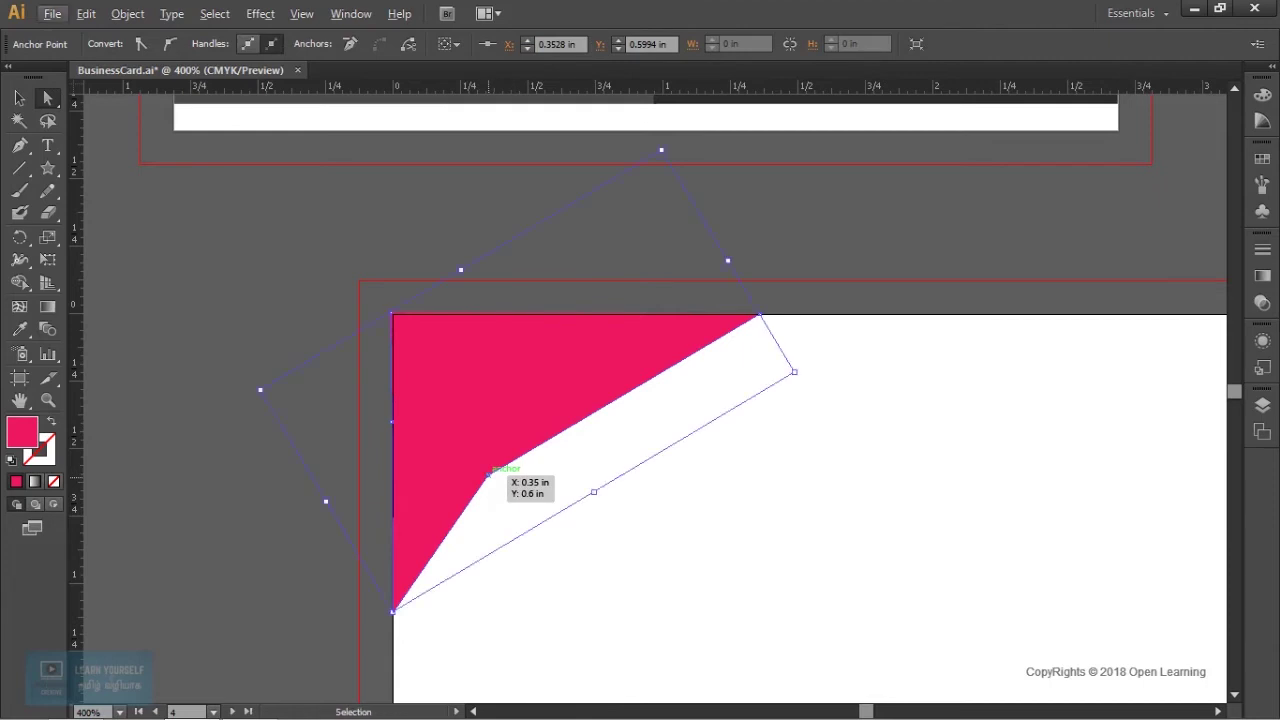
Step: Remove the middle anchor with the Pen tool to straighten the diagonal edge
{"action": "left_click", "coordinate": [19, 145]}
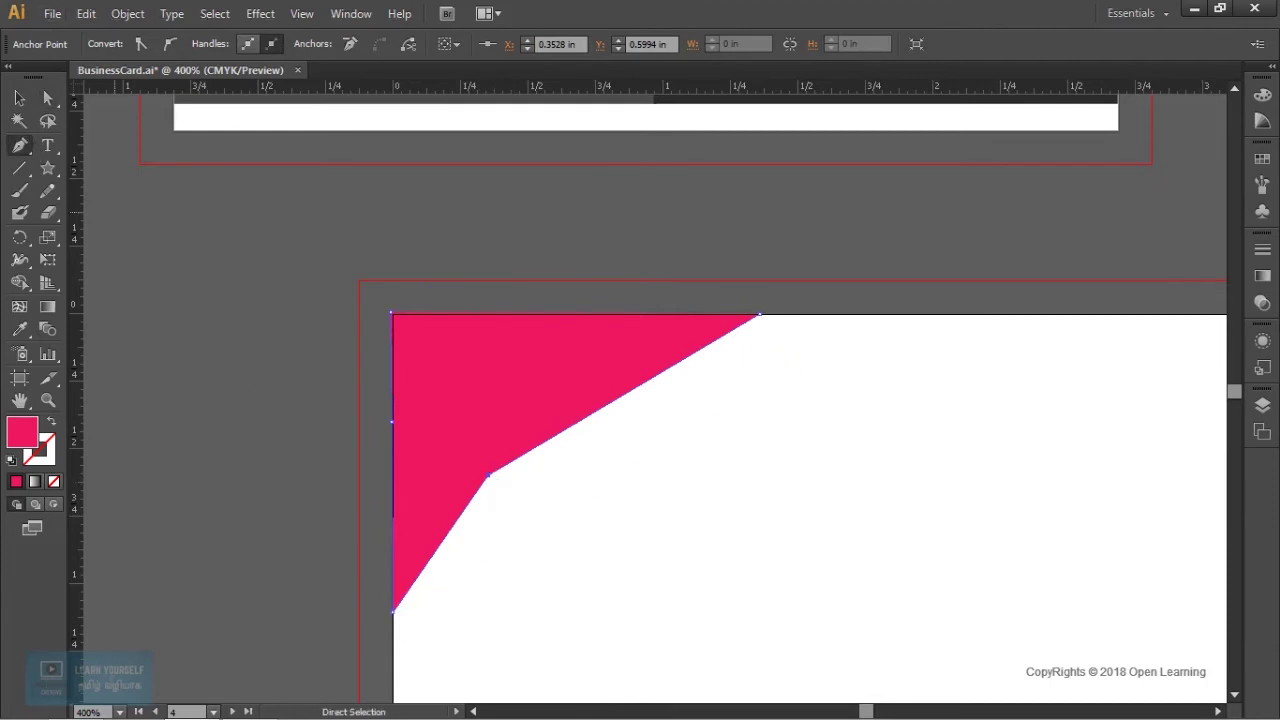
{"action": "left_click", "coordinate": [488, 476]}
{"action": "left_click", "coordinate": [19, 97]}
{"action": "key", "text": "ctrl+shift+a"}
{"action": "key", "text": "ctrl+alt+0"}
{"action": "key", "text": "ctrl+1"}
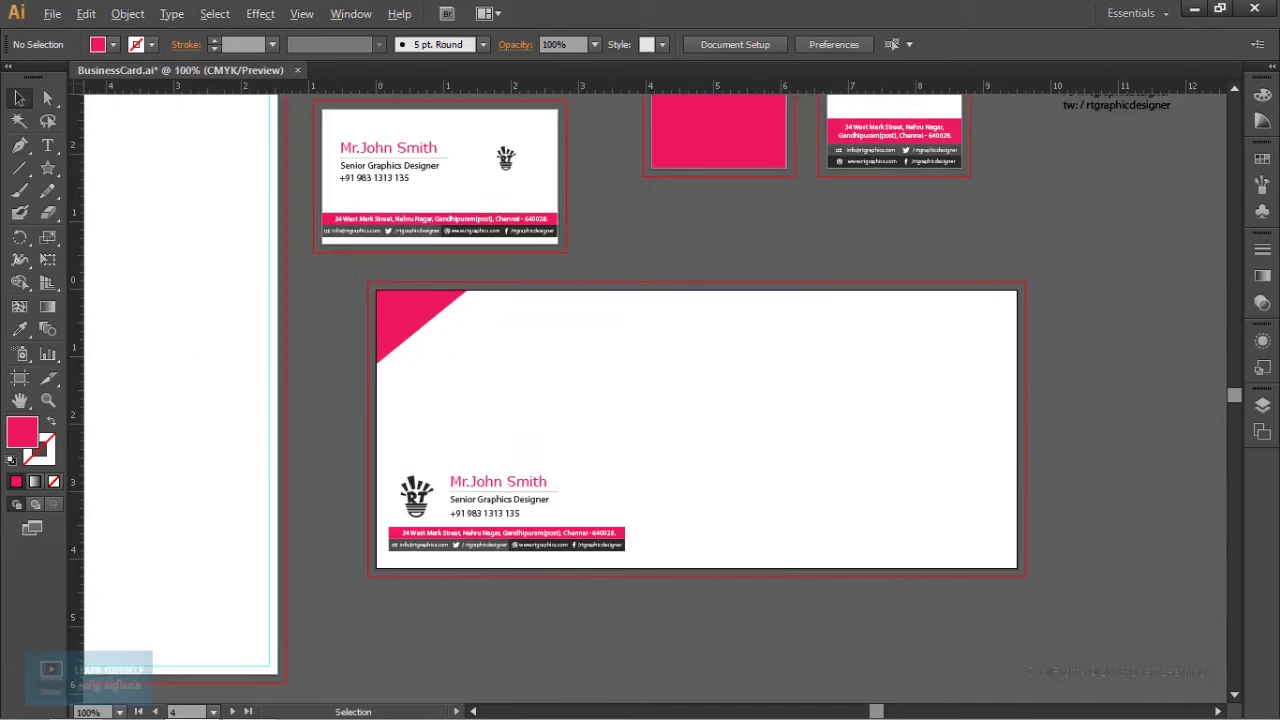
Step: Duplicate the pink corner triangle, rotate the copy, and move it into the bottom-right corner
{"action": "key", "text": "ctrl+plus"}
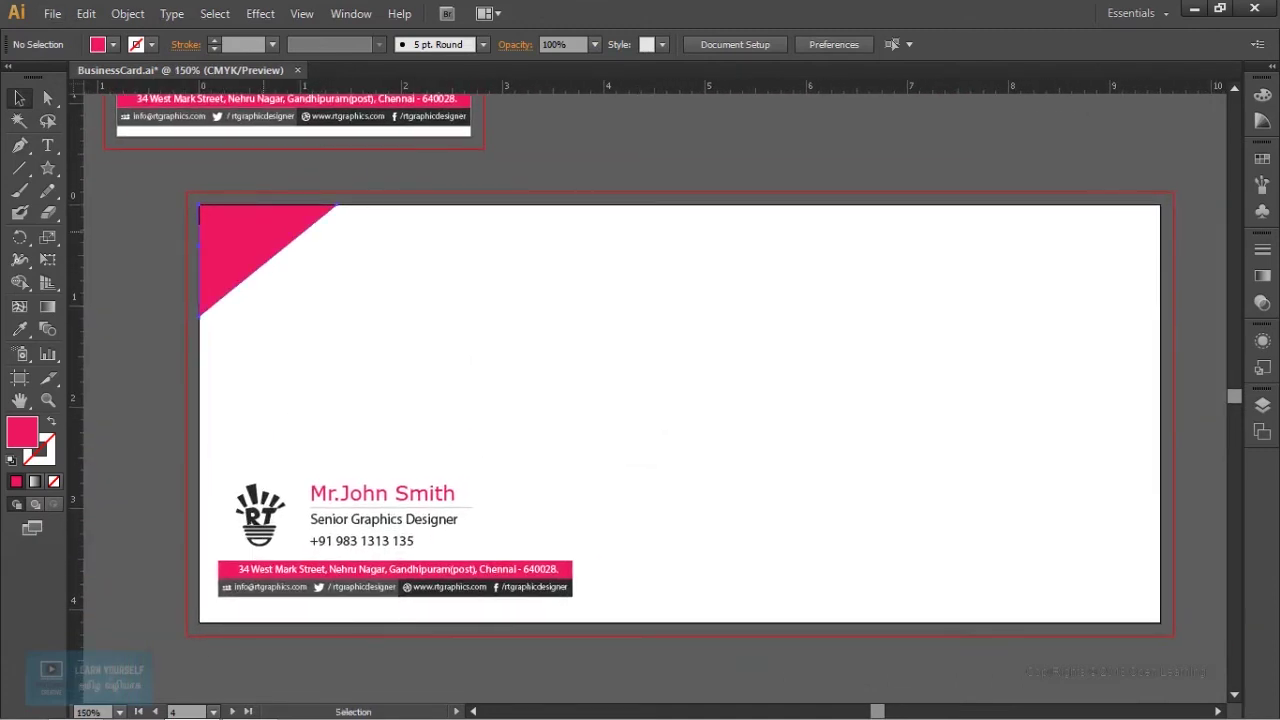
{"action": "left_click", "coordinate": [255, 250]}
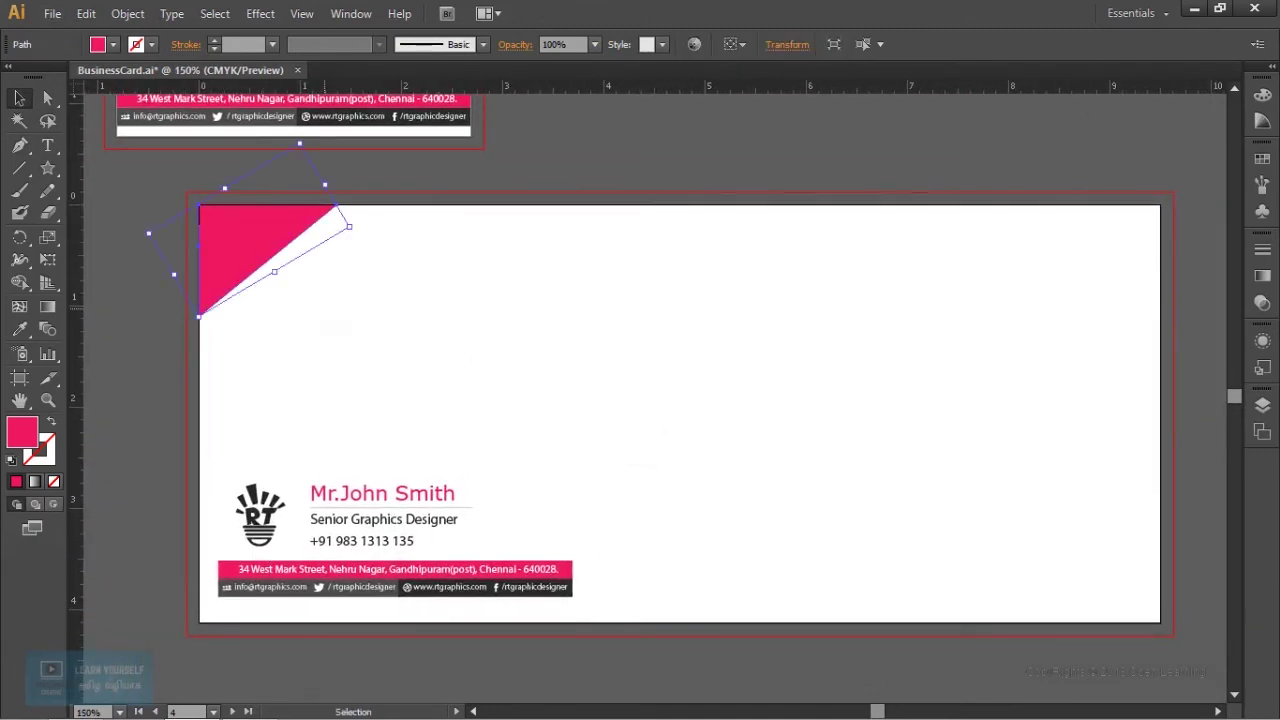
{"action": "key", "text": "v"}
{"action": "left_click_drag", "start_coordinate": [278, 228], "coordinate": [1010, 478]}
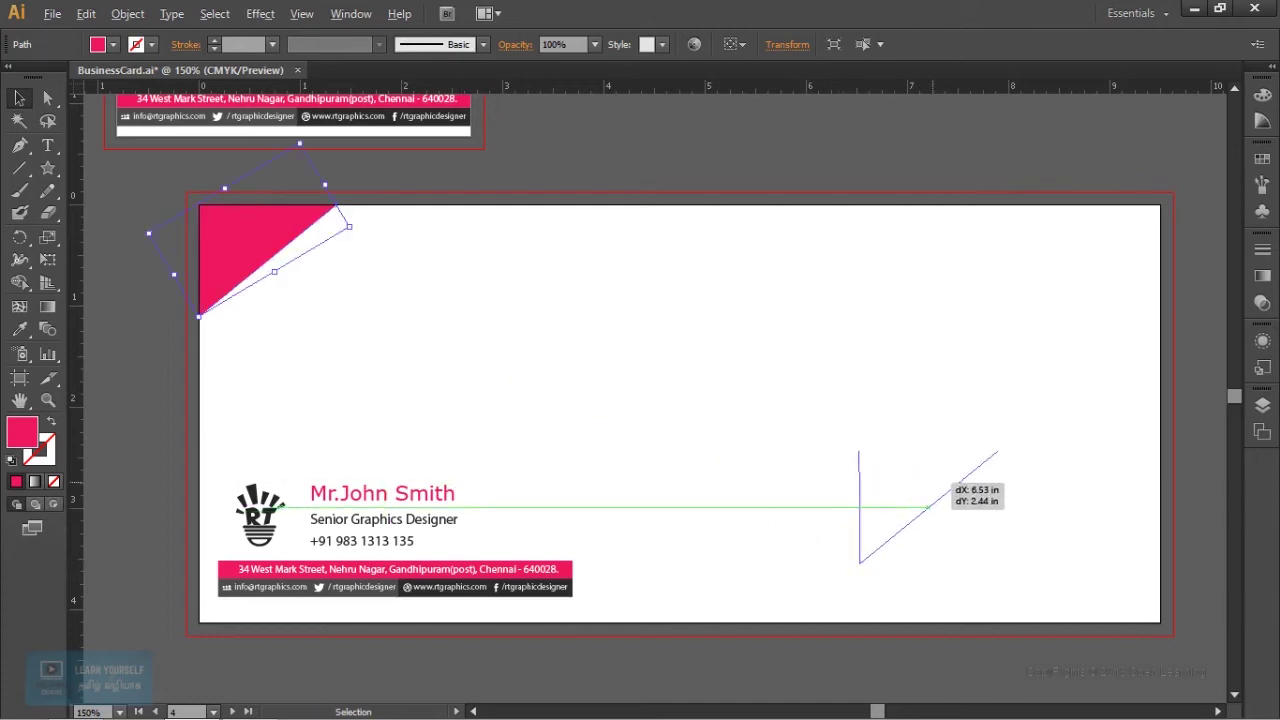
{"action": "key", "text": "shift"}
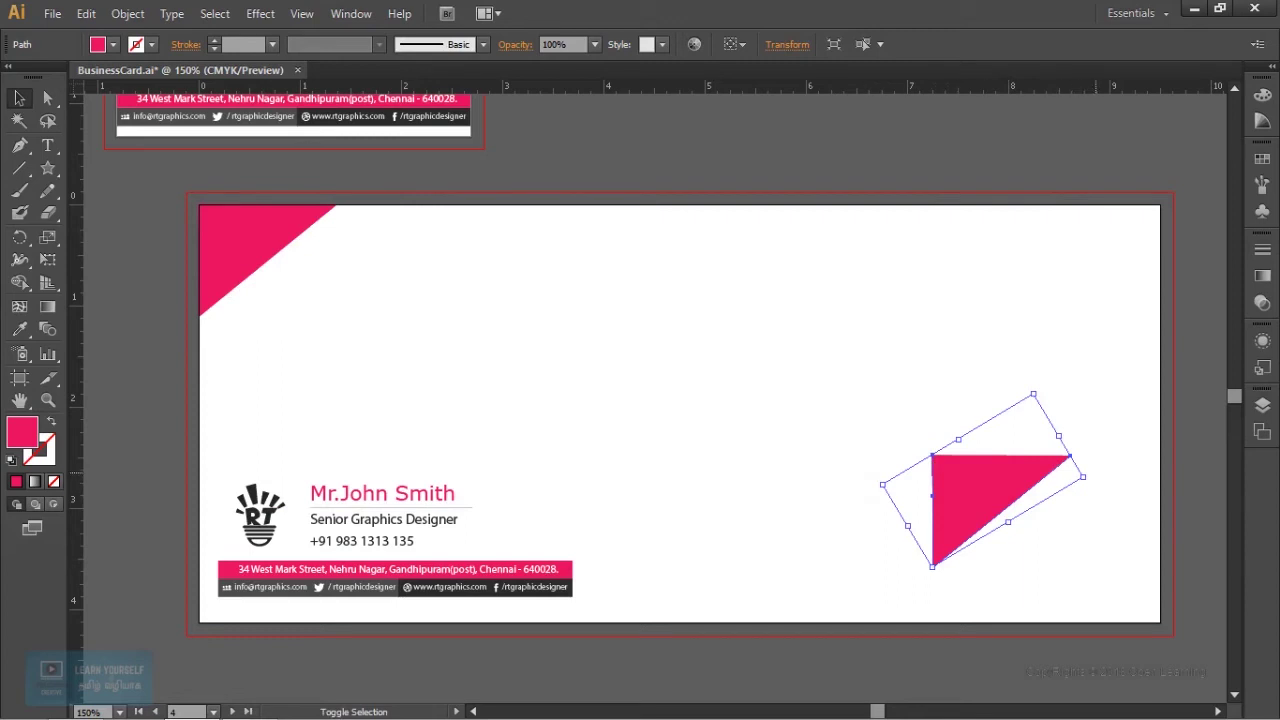
{"action": "mouse_move", "coordinate": [1110, 478]}
{"action": "left_mouse_down"}
{"action": "mouse_move", "coordinate": [935, 427]}
{"action": "mouse_move", "coordinate": [912, 452]}
{"action": "left_mouse_up"}
{"action": "left_click_drag", "start_coordinate": [1020, 480], "coordinate": [1160, 621]}
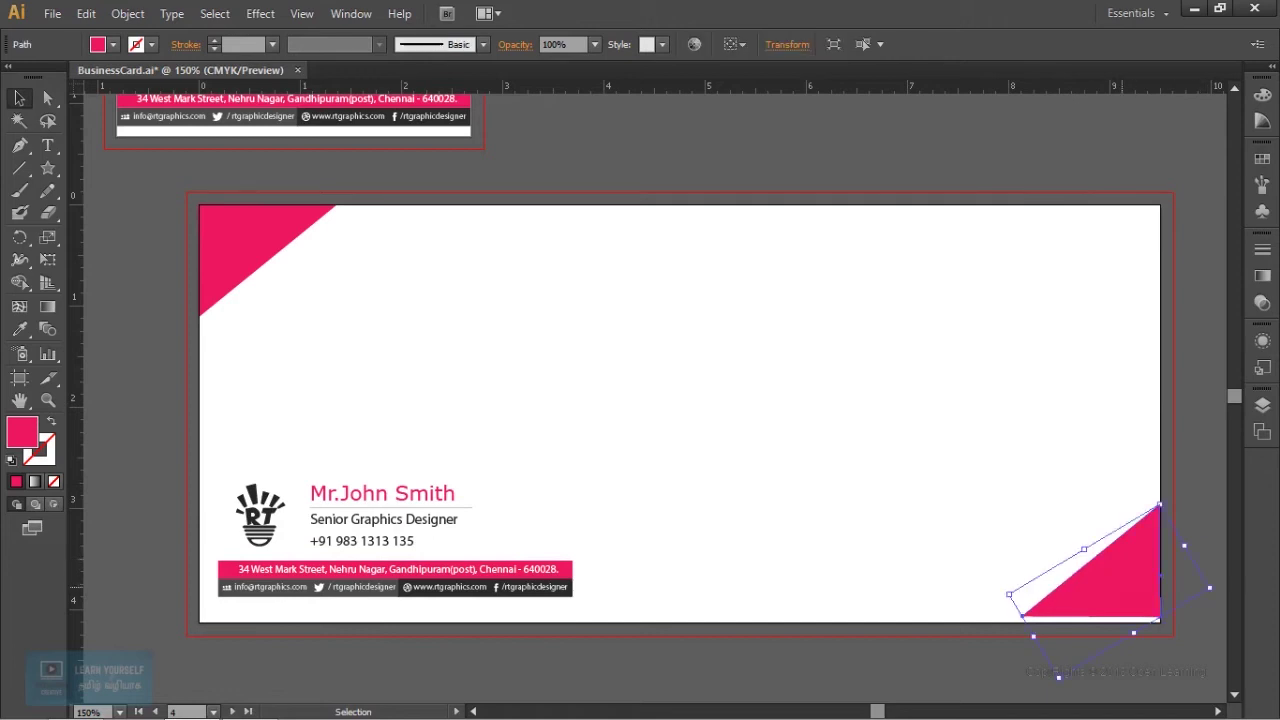
Step: Align the copy to the artboard's bottom edge and the top-left triangle to its left edge
{"action": "left_click", "coordinate": [736, 44]}
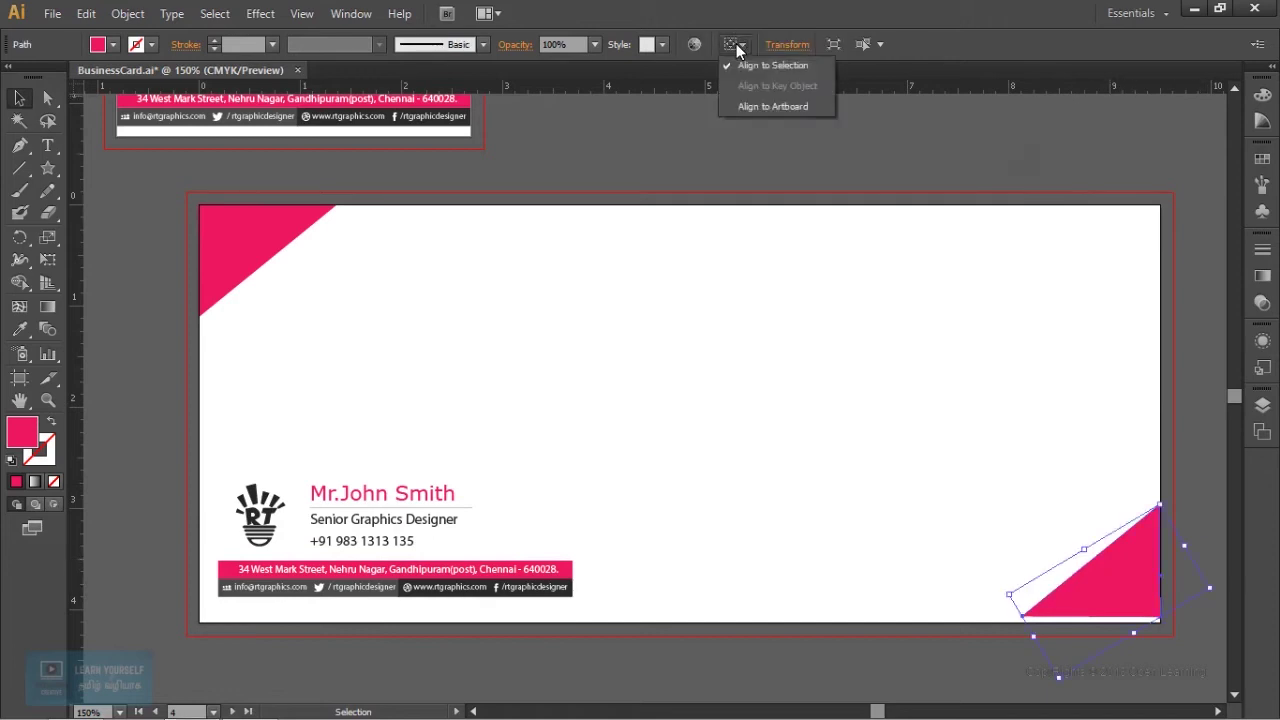
{"action": "left_click", "coordinate": [790, 107]}
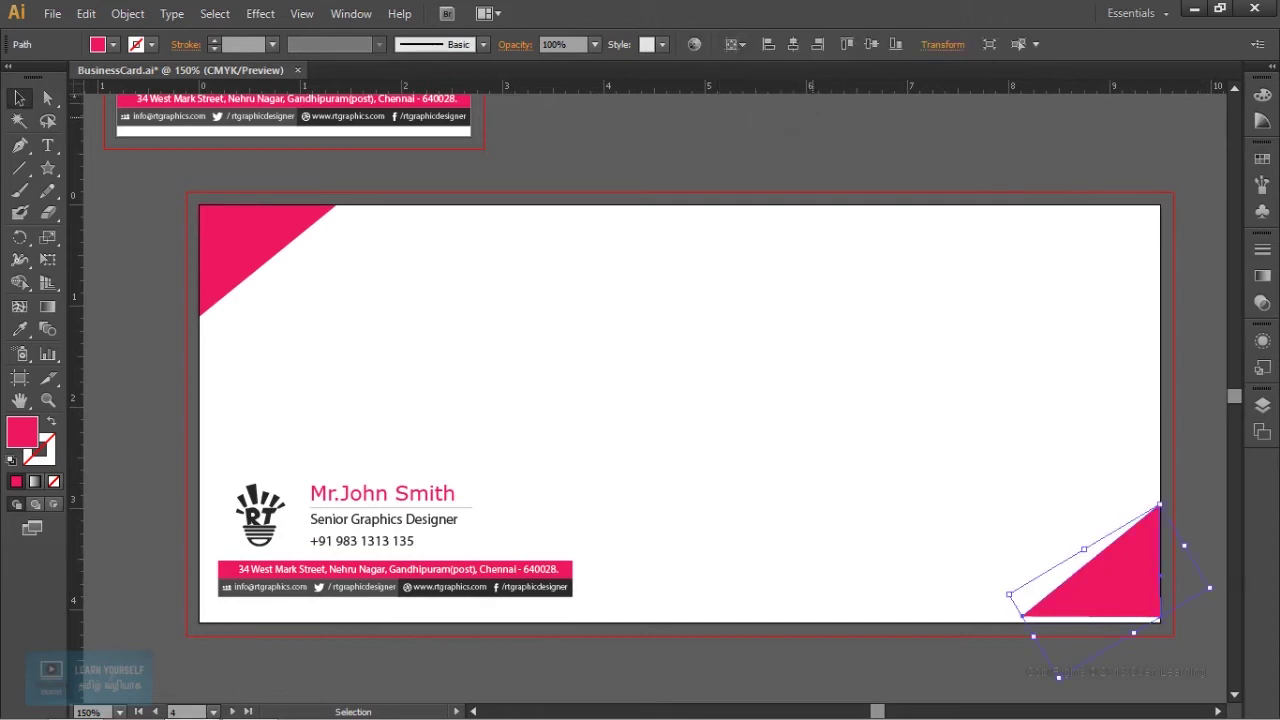
{"action": "left_click", "coordinate": [890, 51]}
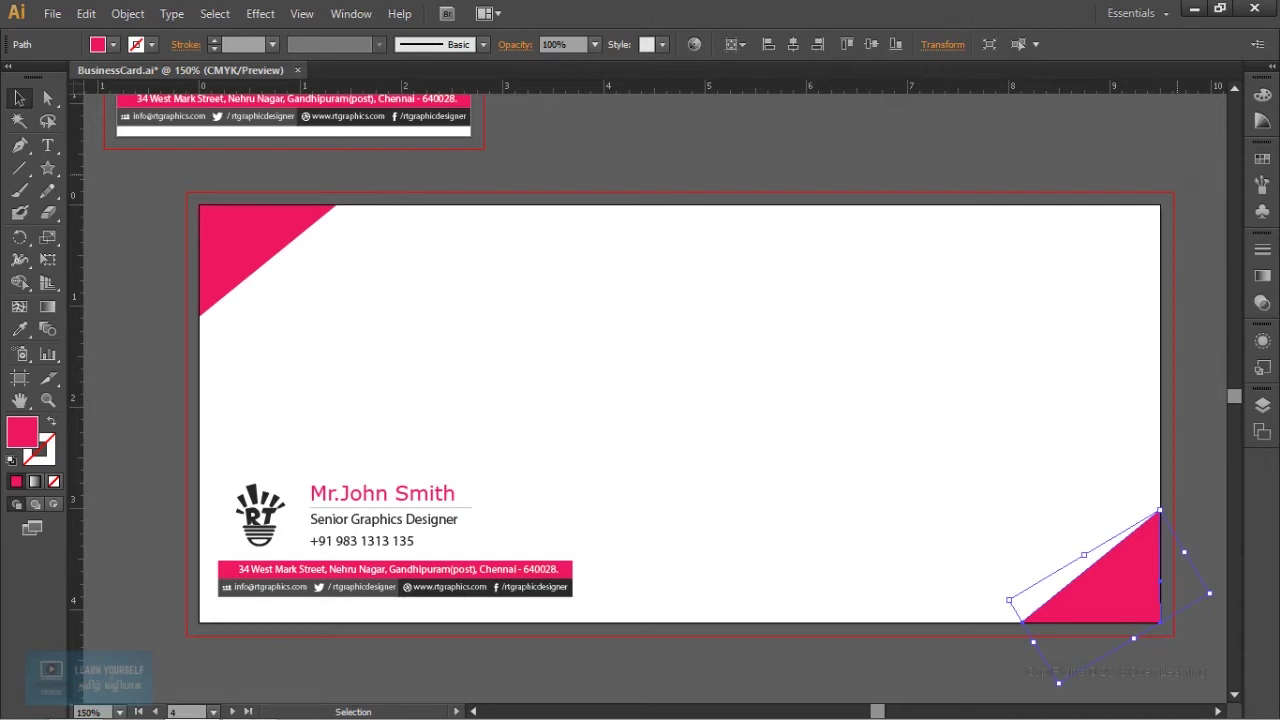
{"action": "left_click", "coordinate": [700, 400]}
{"action": "left_click", "coordinate": [240, 240]}
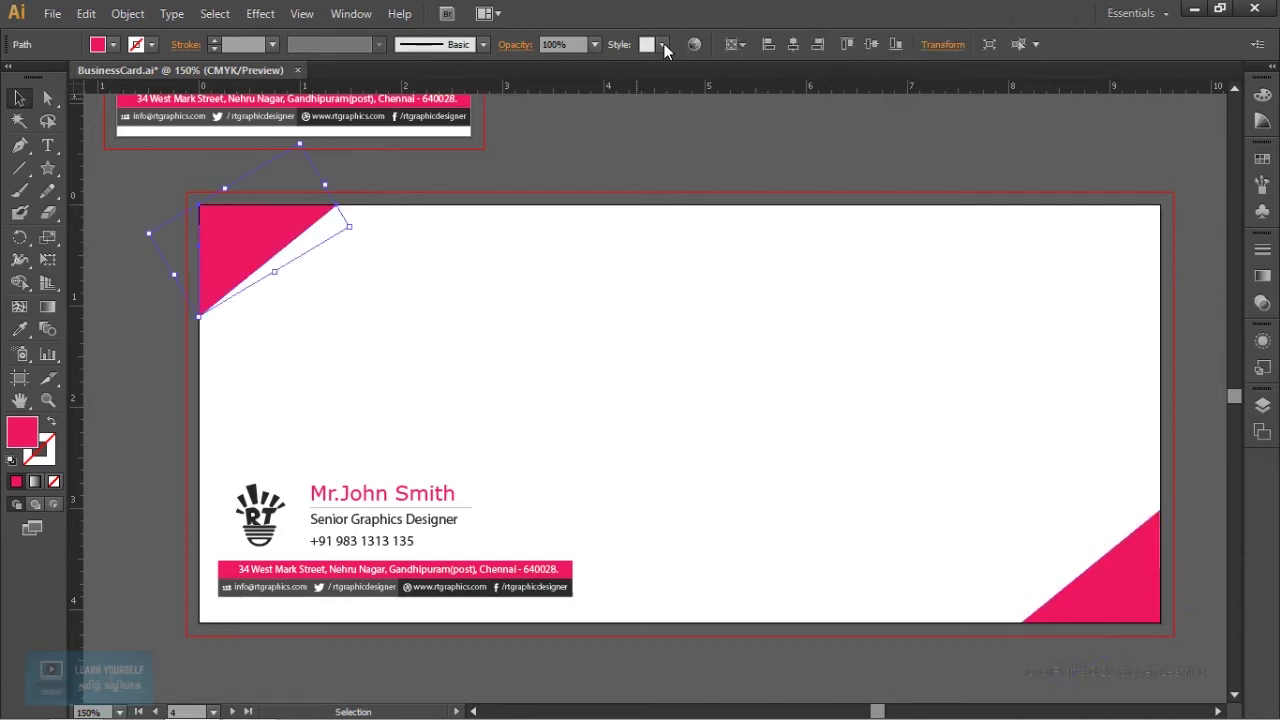
{"action": "left_click", "coordinate": [768, 44]}
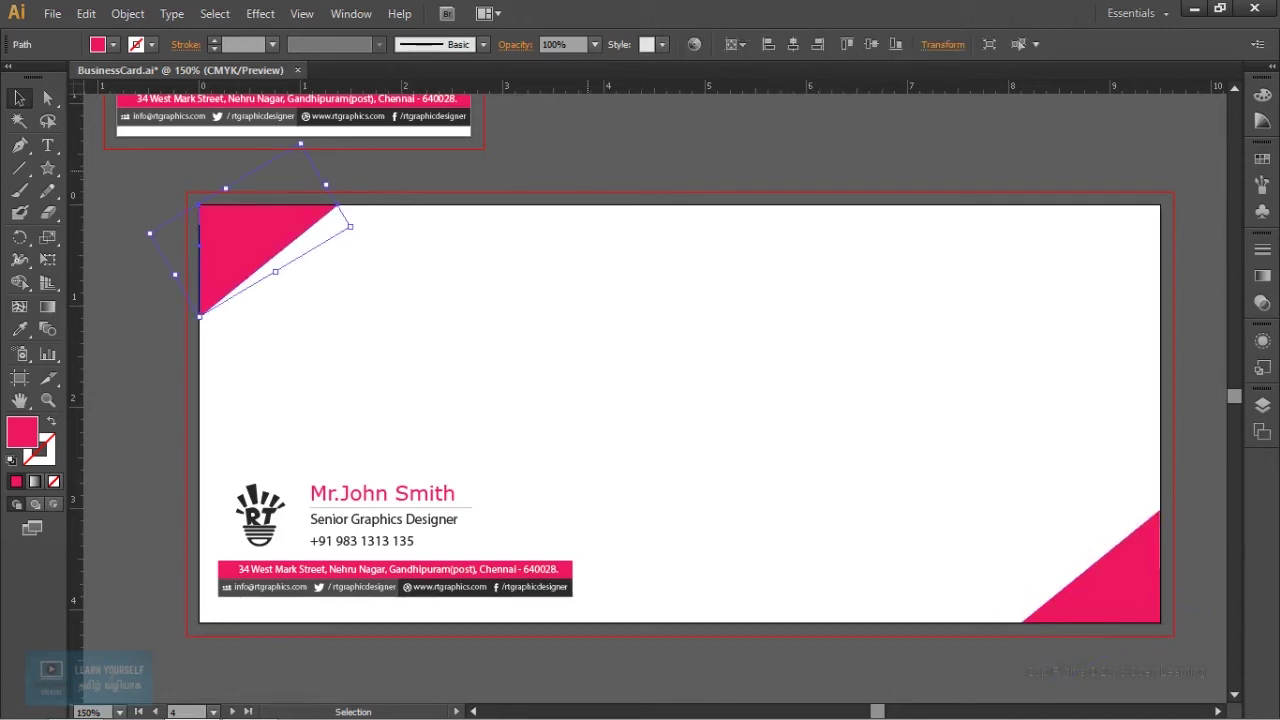
{"action": "key", "text": "ctrl+shift+a"}
{"action": "scroll", "coordinate": [680, 400], "scroll_direction": "up", "scroll_amount": 2}
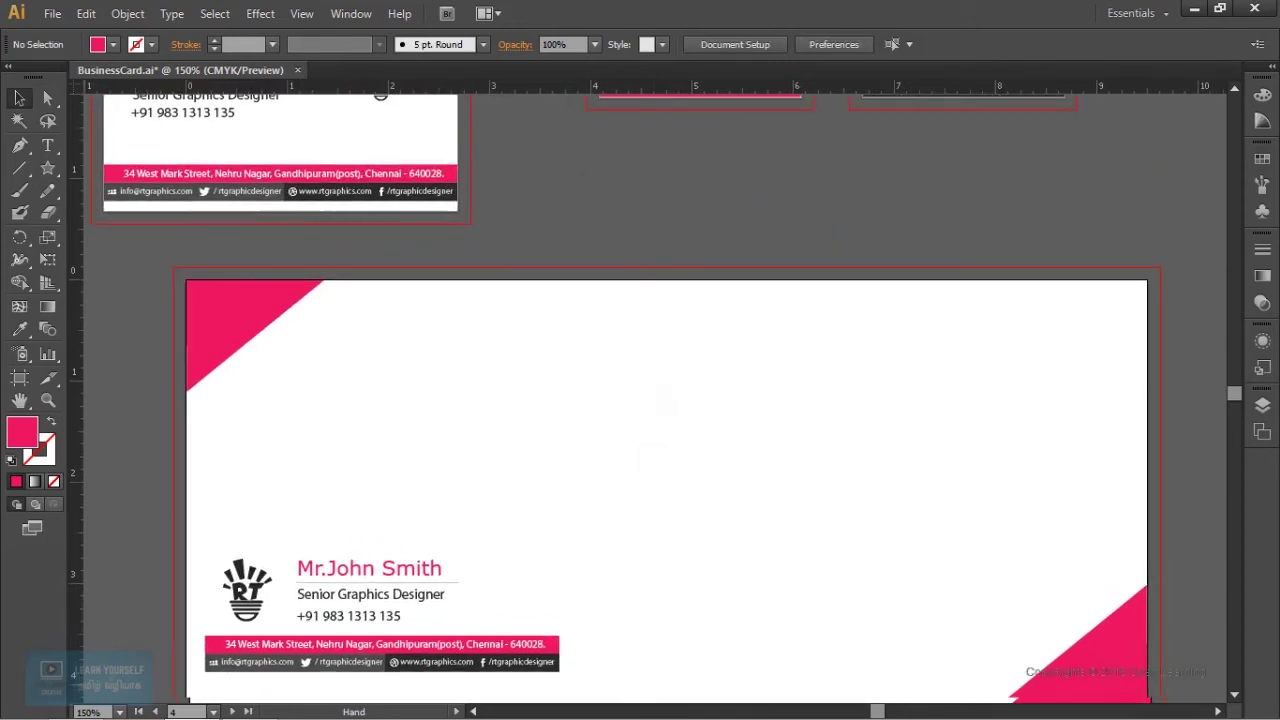
{"action": "scroll", "coordinate": [680, 400], "scroll_direction": "down", "scroll_amount": 3}
{"action": "key", "text": "ctrl+minus"}
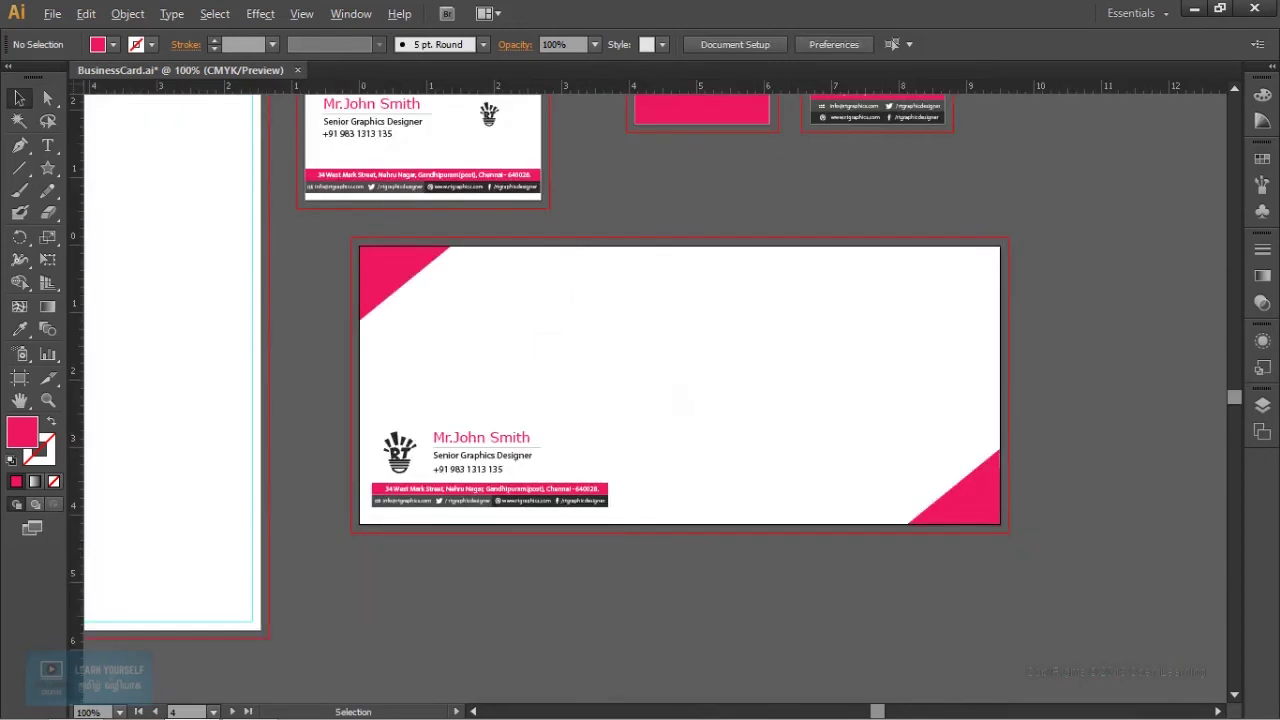
{"action": "key", "text": "ctrl+minus"}
{"action": "key", "text": "ctrl+minus"}
{"action": "key", "text": "ctrl+plus"}
{"action": "scroll", "coordinate": [700, 367], "scroll_direction": "up", "scroll_amount": 1}
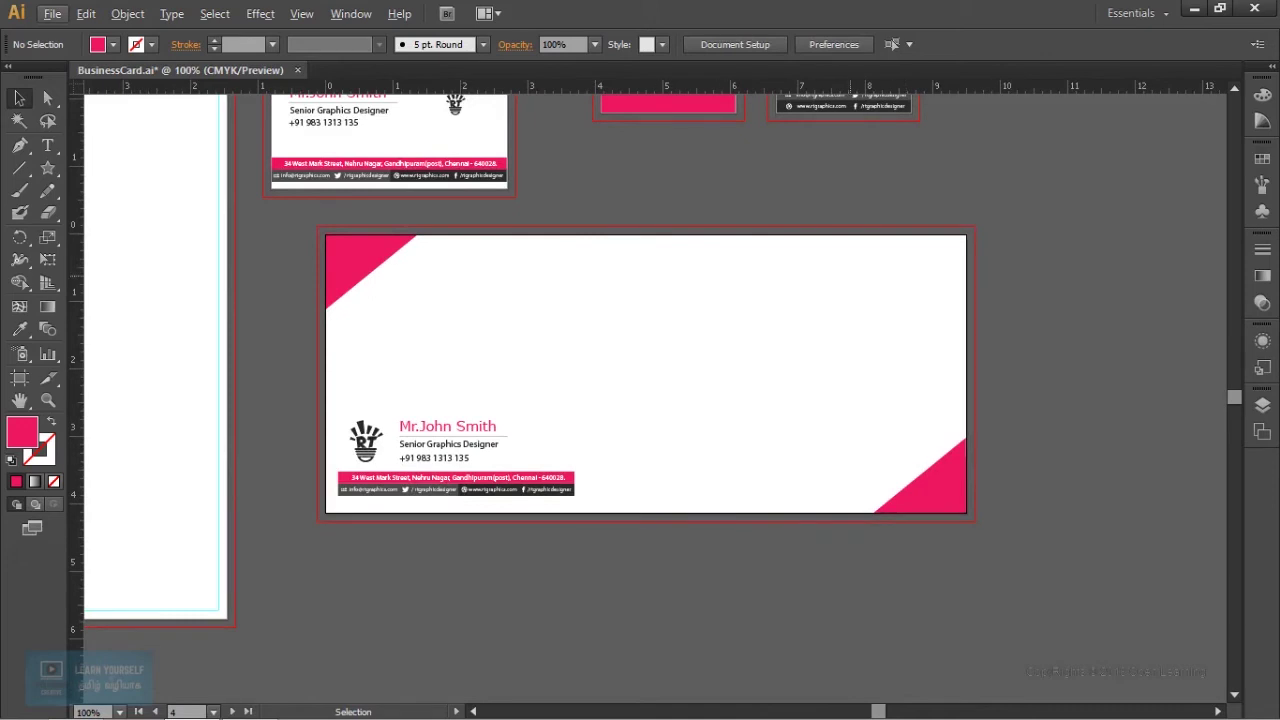
{"action": "key", "text": "ctrl+plus"}
{"action": "left_click_drag", "start_coordinate": [700, 420], "coordinate": [1010, 430]}
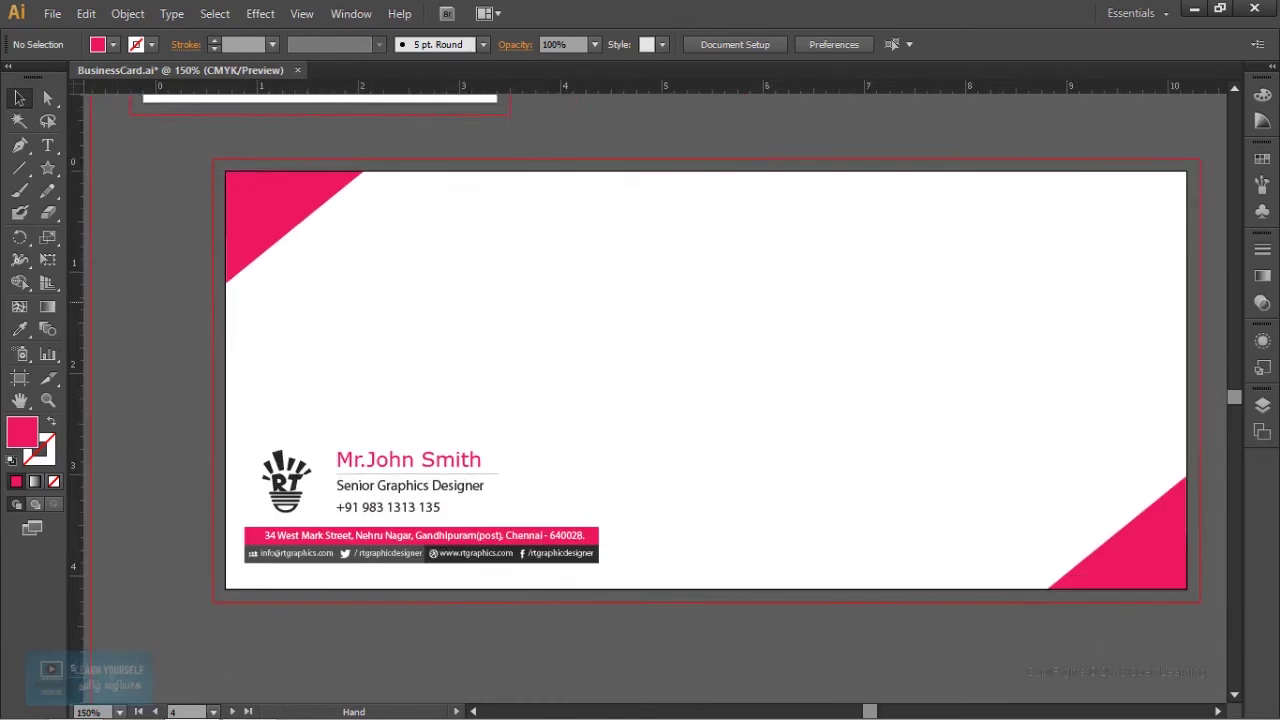
{"action": "left_click_drag", "start_coordinate": [700, 420], "coordinate": [584, 410]}
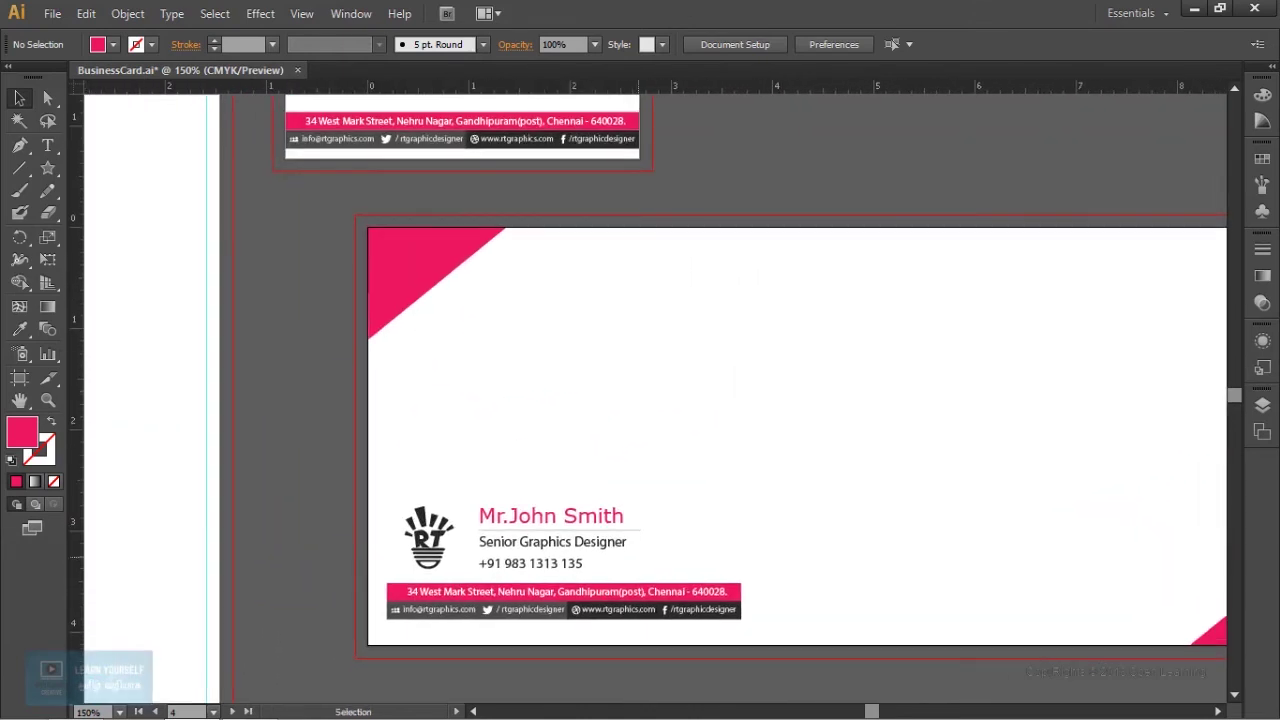
{"action": "key", "text": "ctrl+plus"}
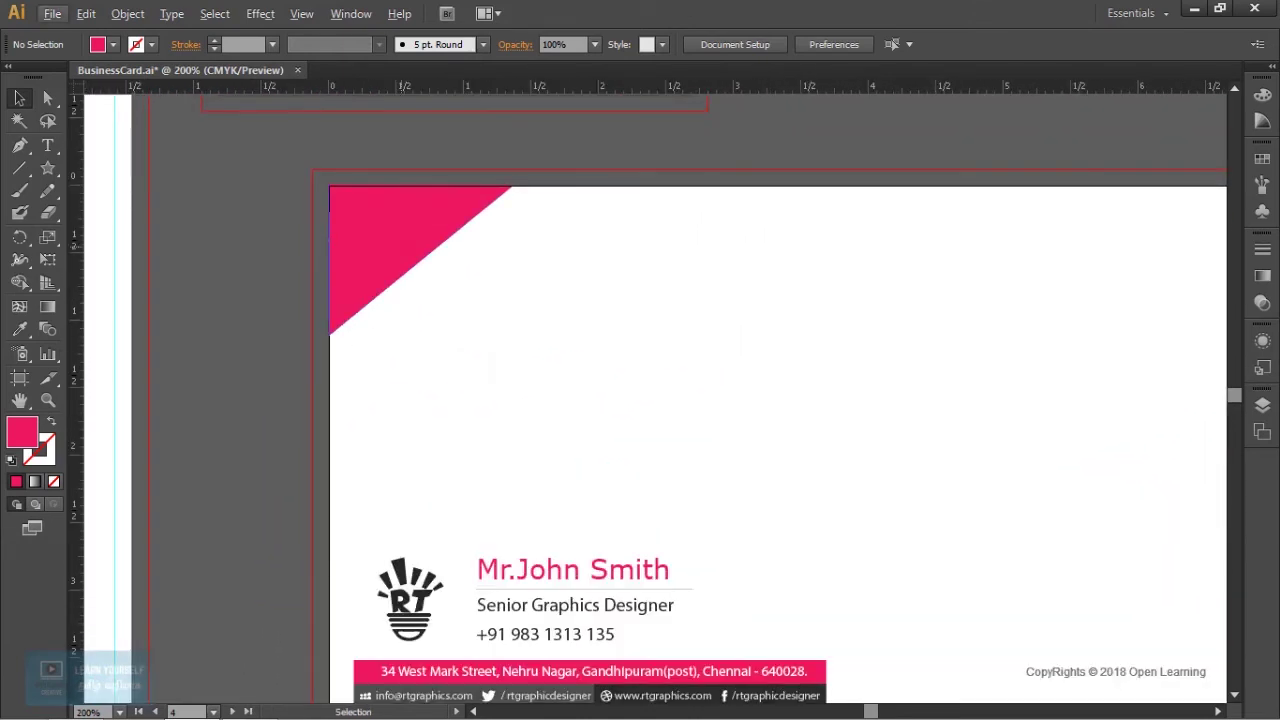
{"action": "left_click", "coordinate": [400, 240]}
{"action": "key", "text": "ctrl+plus"}
{"action": "key", "text": "p"}
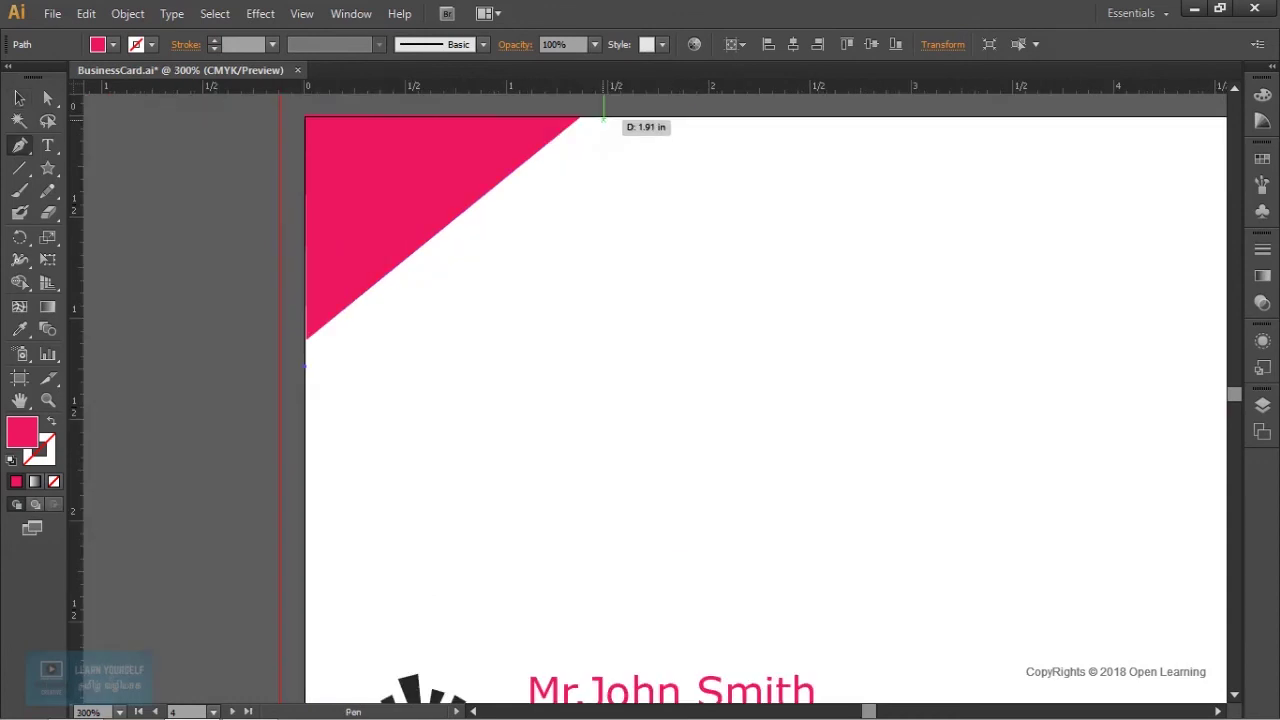
Step: Draw the pink diagonal stripe with Pen points on the top edge and left edge
{"action": "left_click", "coordinate": [603, 116]}
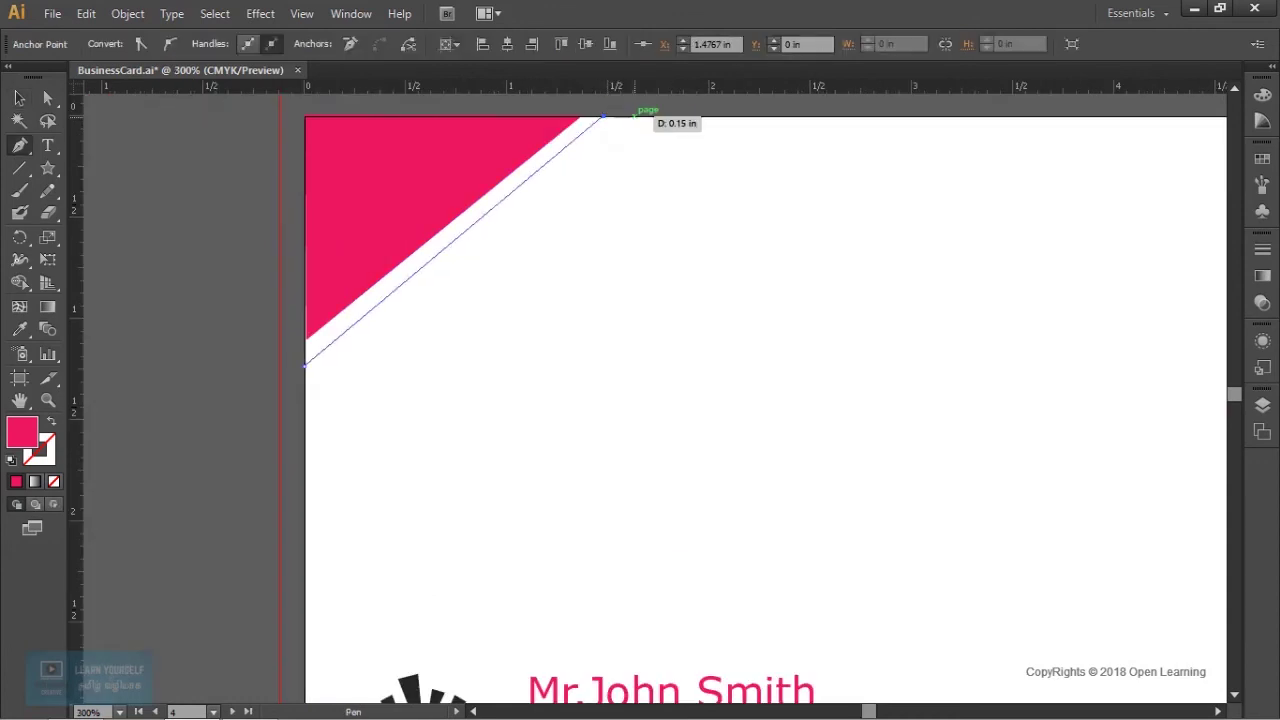
{"action": "left_click", "coordinate": [648, 116]}
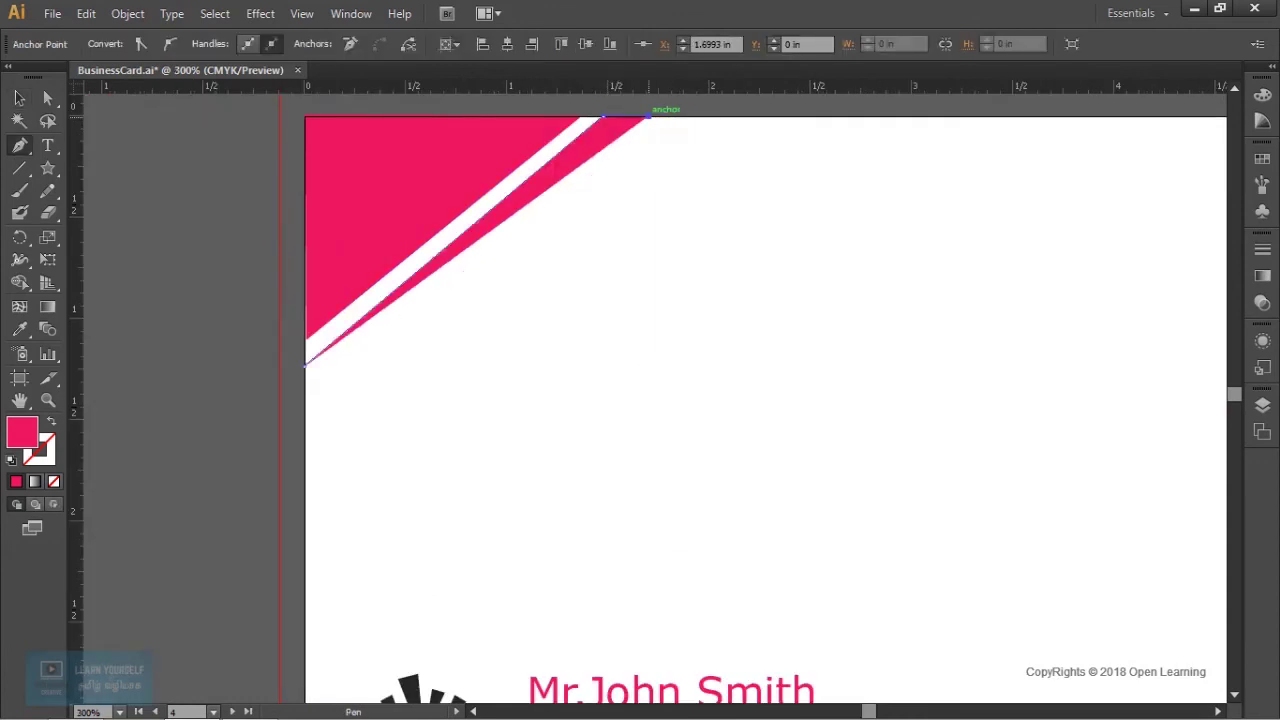
{"action": "left_click", "coordinate": [305, 391]}
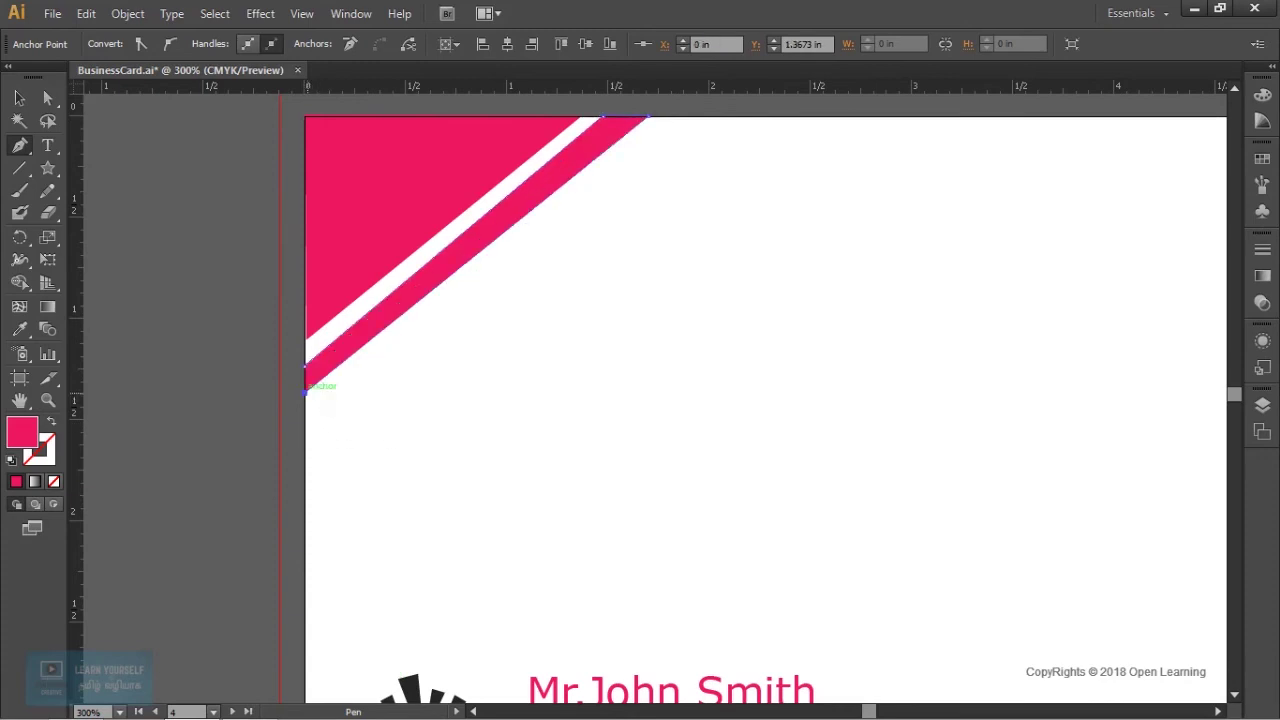
{"action": "scroll", "coordinate": [308, 428], "scroll_direction": "up", "scroll_amount": 3}
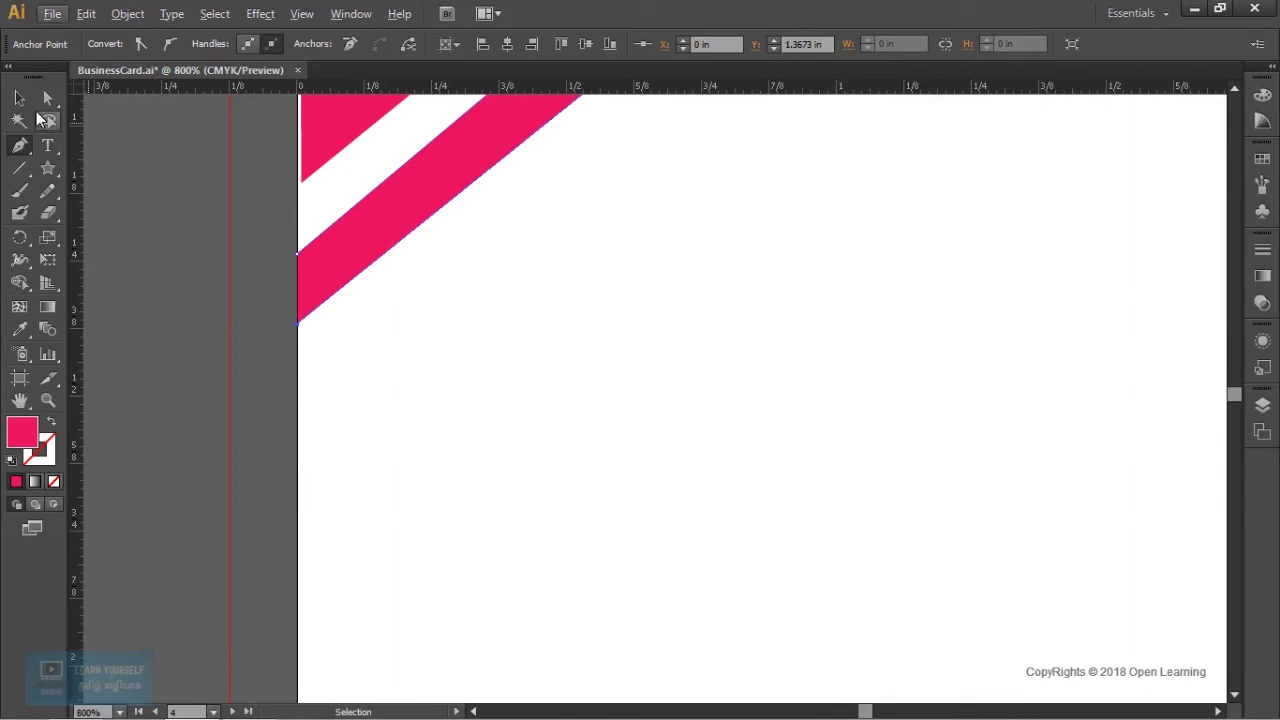
Step: Move the stripe's lower-left anchor down to 1.4356 in
{"action": "left_click", "coordinate": [49, 97]}
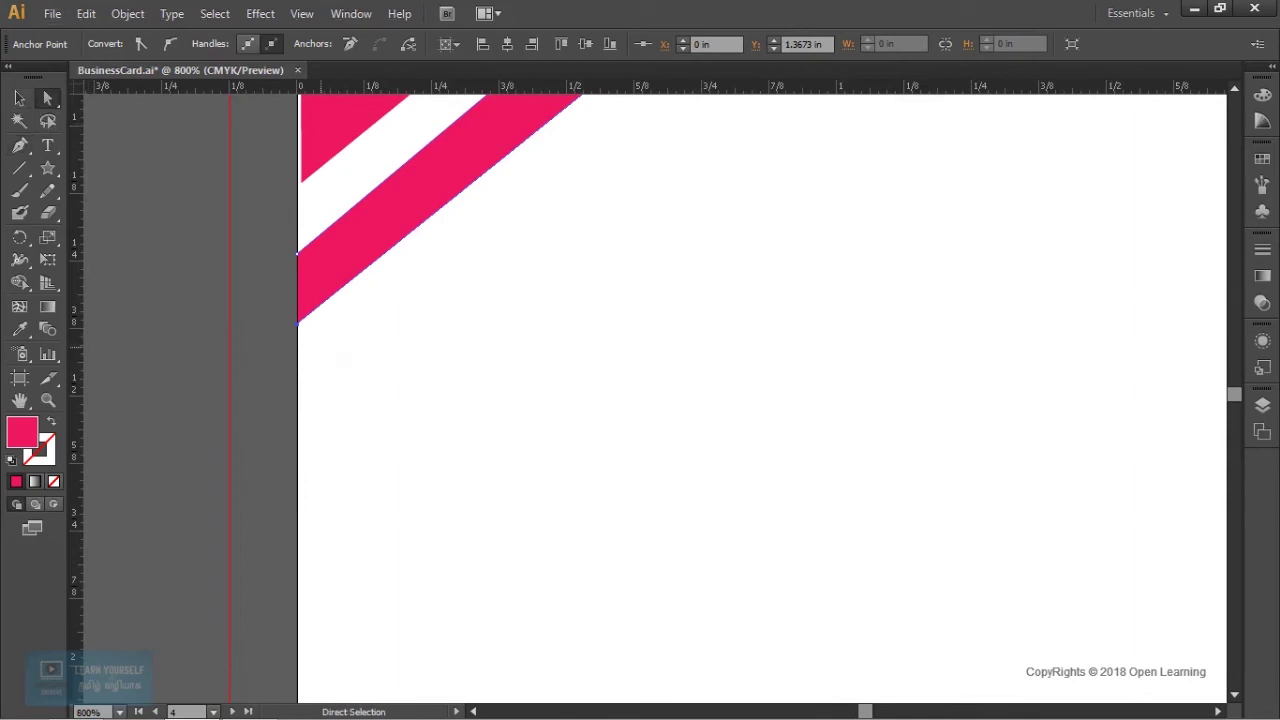
{"action": "left_click_drag", "start_coordinate": [297, 321], "coordinate": [298, 327]}
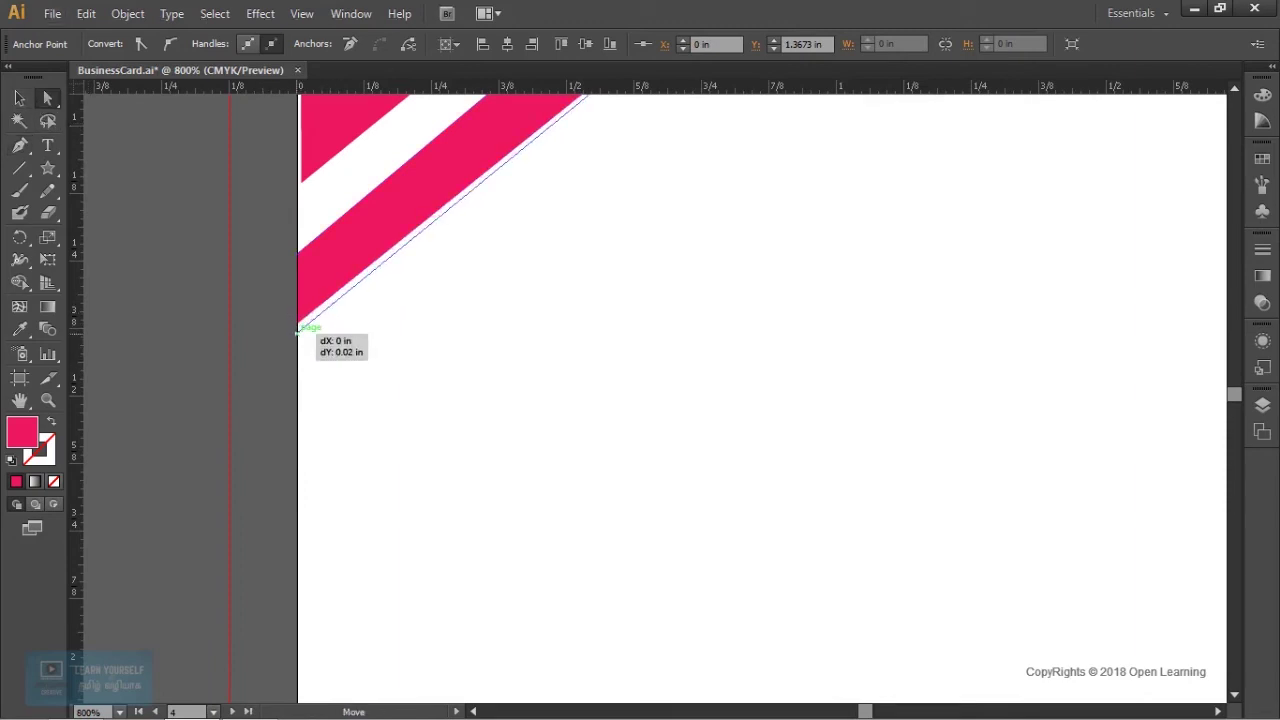
{"action": "scroll", "coordinate": [302, 397], "scroll_direction": "down", "scroll_amount": 2}
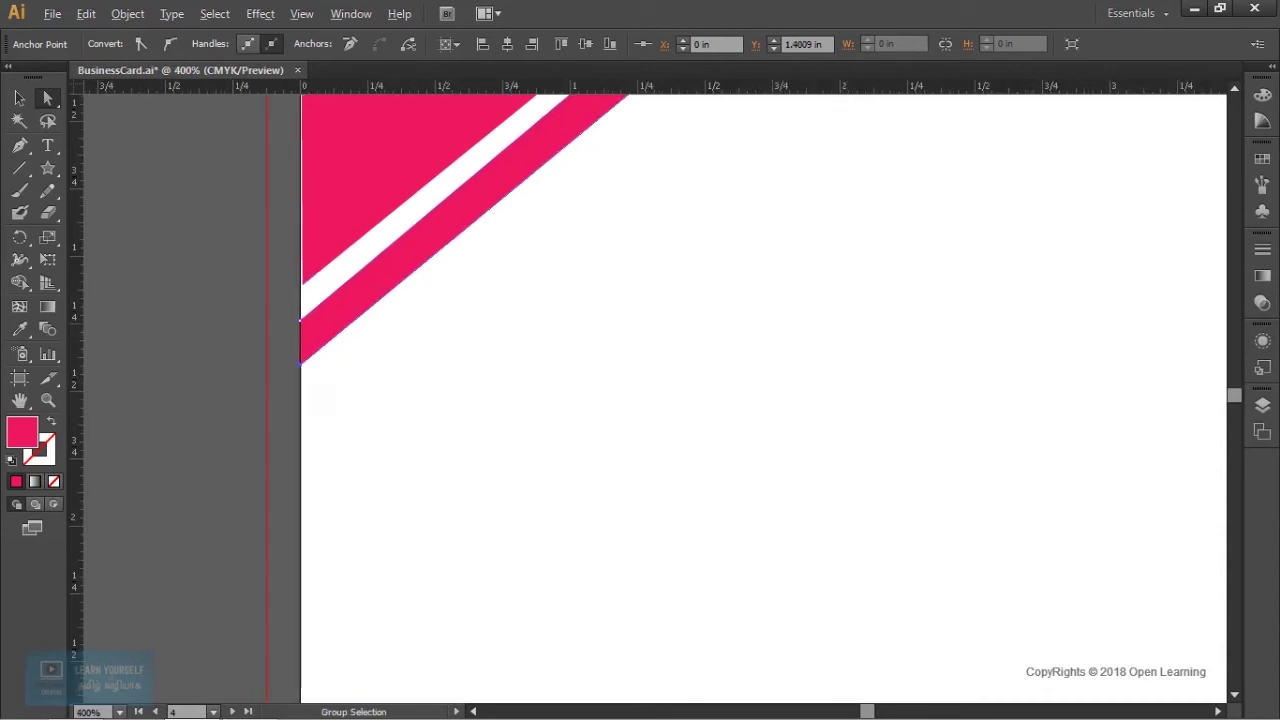
{"action": "scroll", "coordinate": [318, 398], "scroll_direction": "down", "scroll_amount": 2}
{"action": "scroll", "coordinate": [306, 350], "scroll_direction": "up", "scroll_amount": 2}
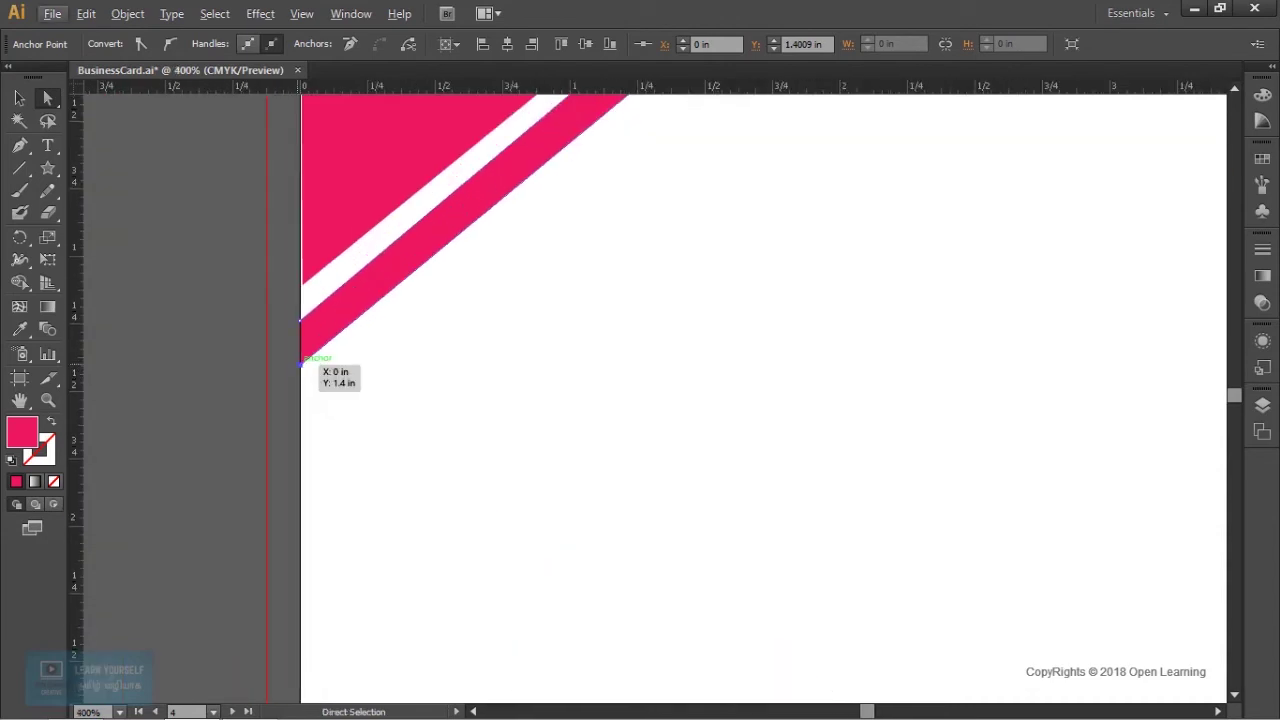
{"action": "left_click_drag", "start_coordinate": [302, 358], "coordinate": [302, 373]}
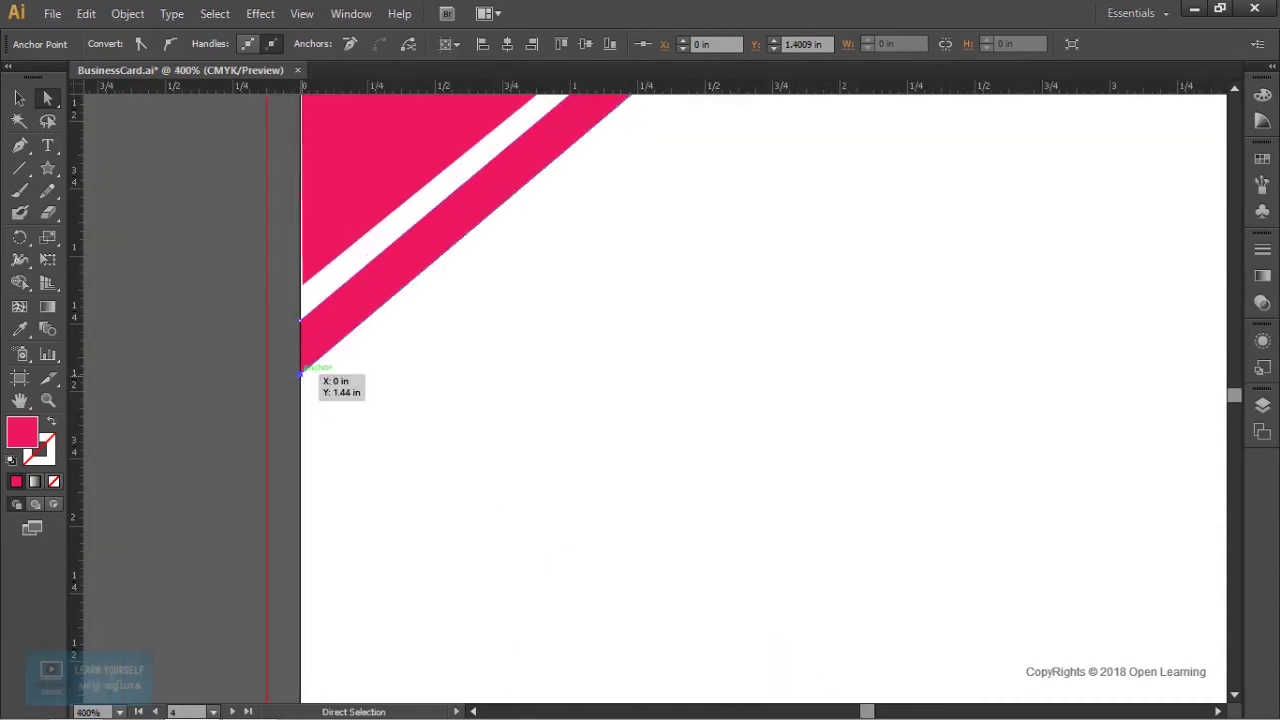
{"action": "scroll", "coordinate": [302, 373], "scroll_direction": "down", "scroll_amount": 1}
{"action": "scroll", "coordinate": [494, 405], "scroll_direction": "down", "scroll_amount": 2}
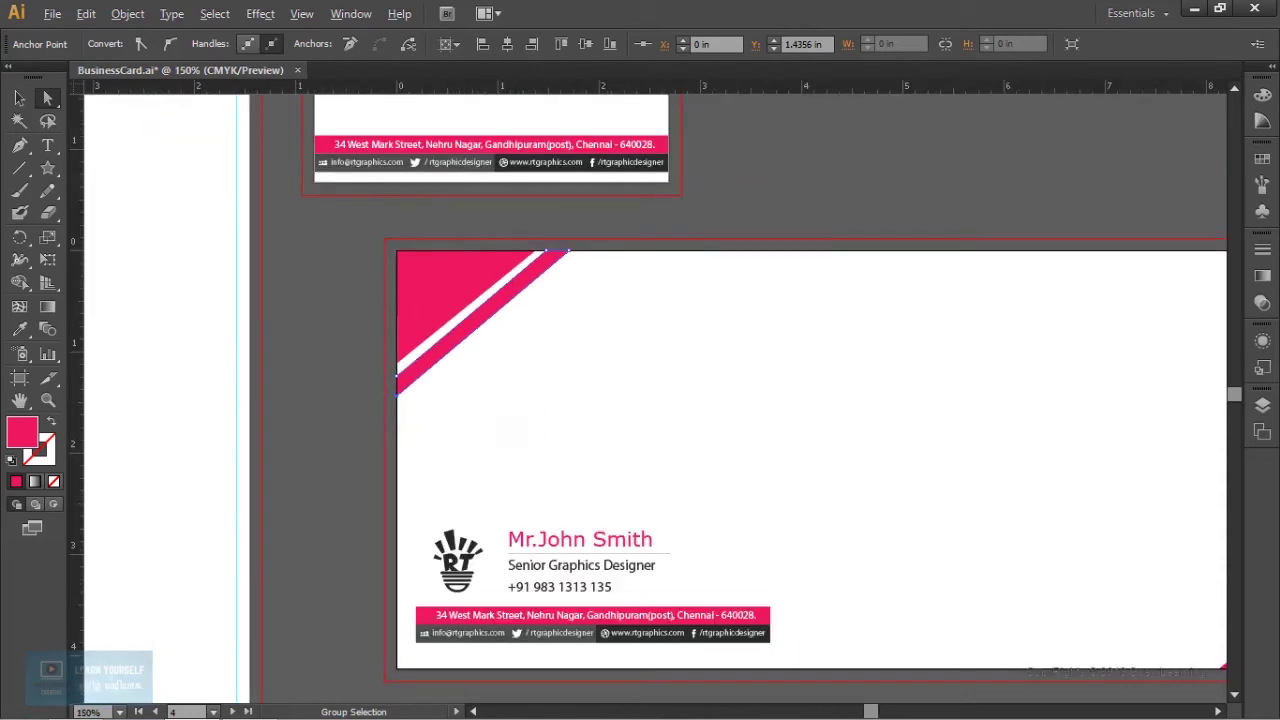
Step: Sample the dark contact bar's grey onto the diagonal stripe with the Eyedropper, then reselect the stripe
{"action": "key", "text": "i"}
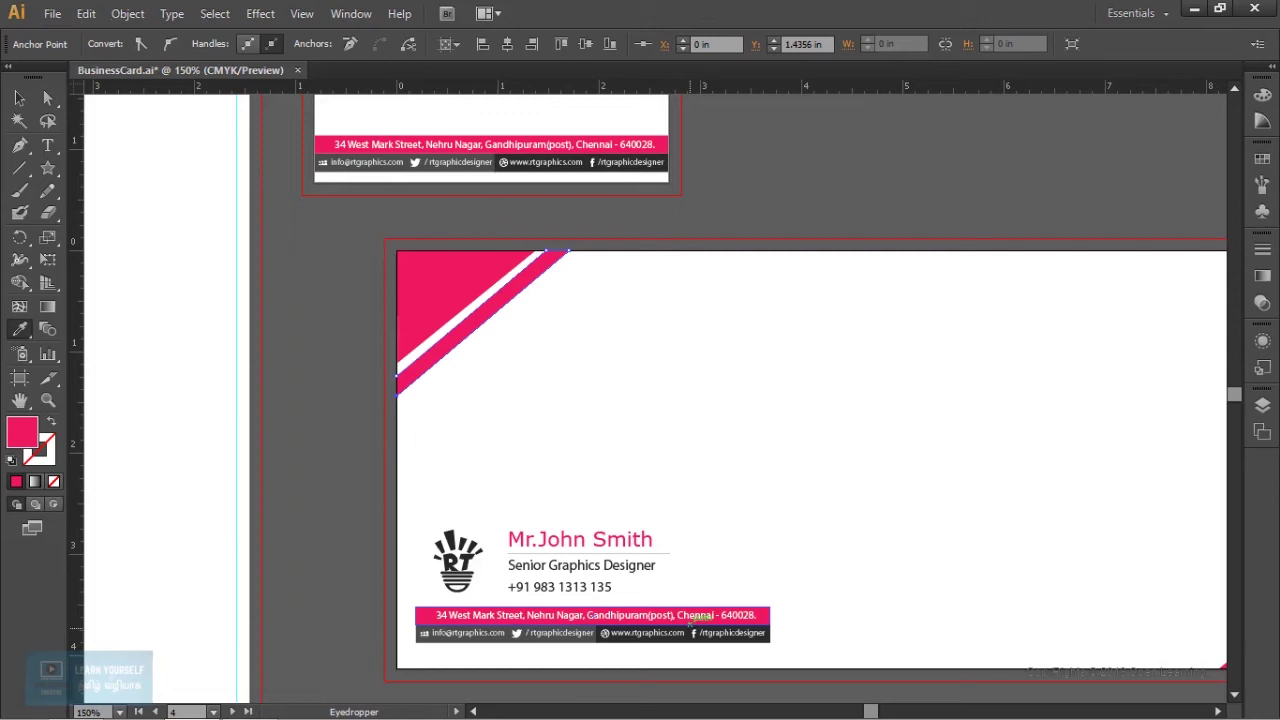
{"action": "left_click", "coordinate": [692, 632]}
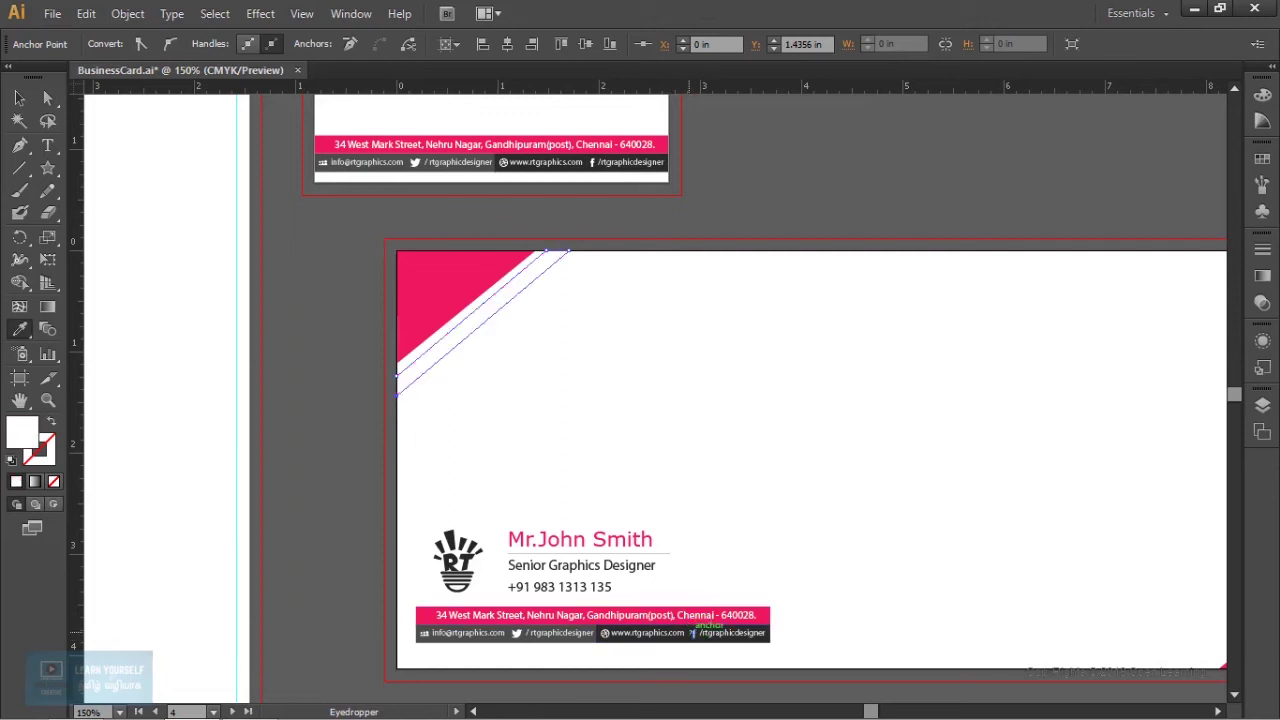
{"action": "left_click", "coordinate": [760, 636]}
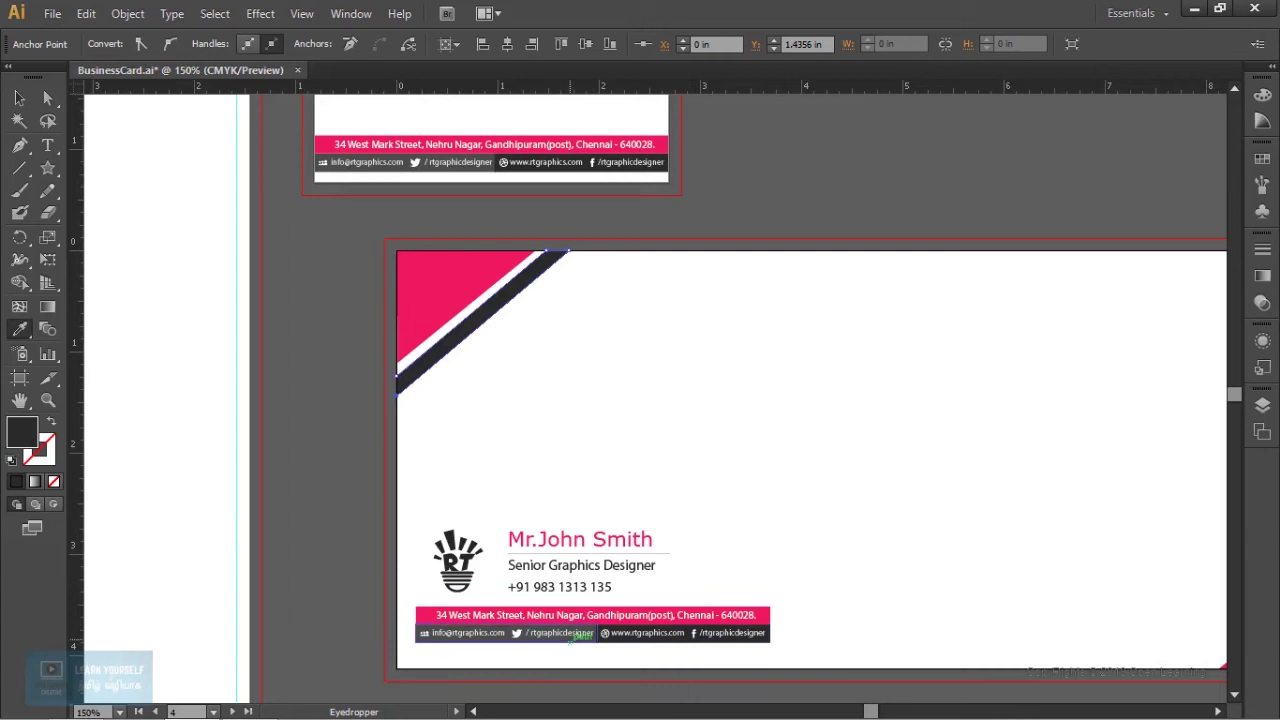
{"action": "left_click", "coordinate": [575, 638]}
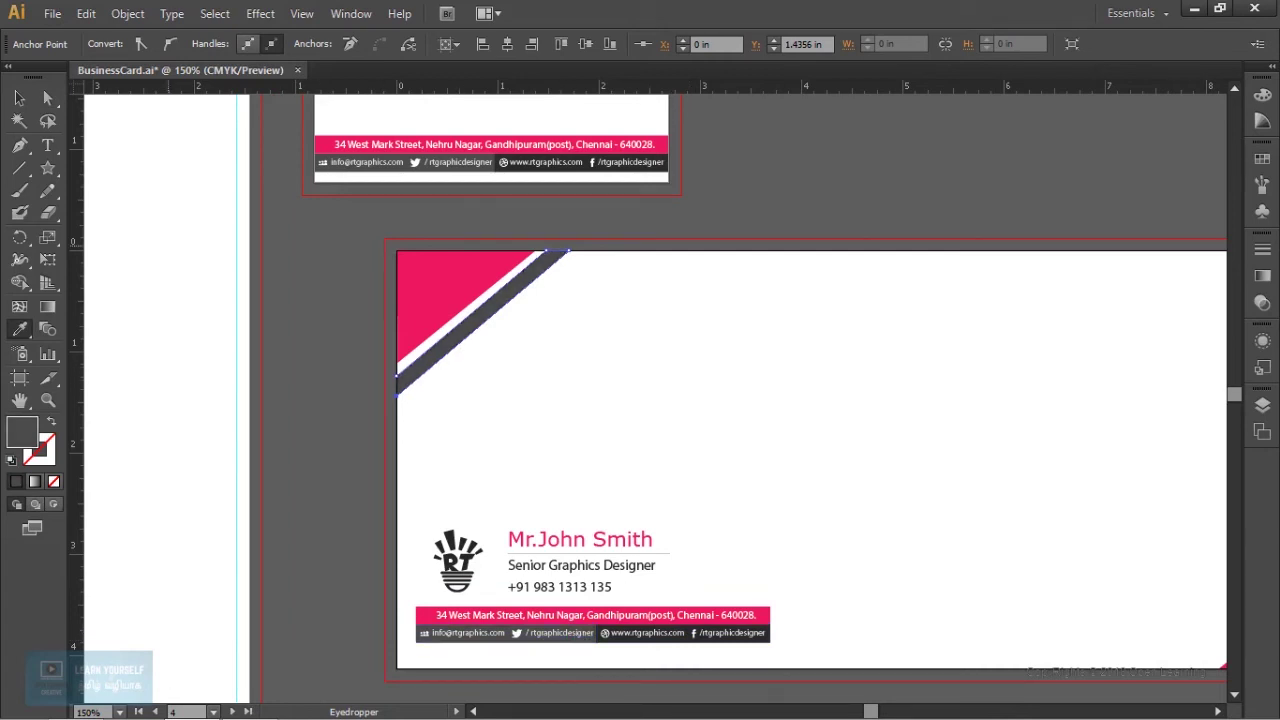
{"action": "left_click", "coordinate": [20, 98]}
{"action": "key", "text": "ctrl+shift+a"}
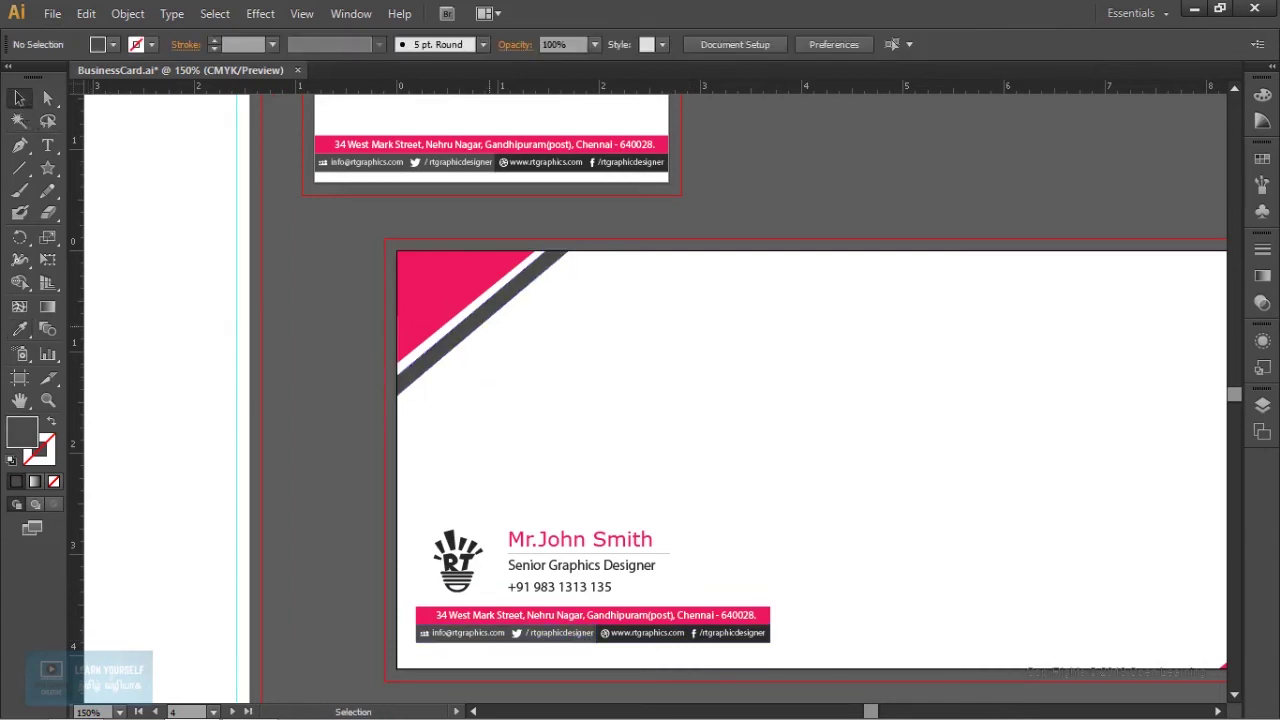
{"action": "left_click", "coordinate": [480, 318]}
Step: Nudge the white stripe shape slightly upward beside the pink triangle
{"action": "key", "text": "ctrl+equal"}
{"action": "key", "text": "ctrl+equal"}
{"action": "key", "text": "ctrl+equal"}
{"action": "key", "text": "ctrl+equal"}
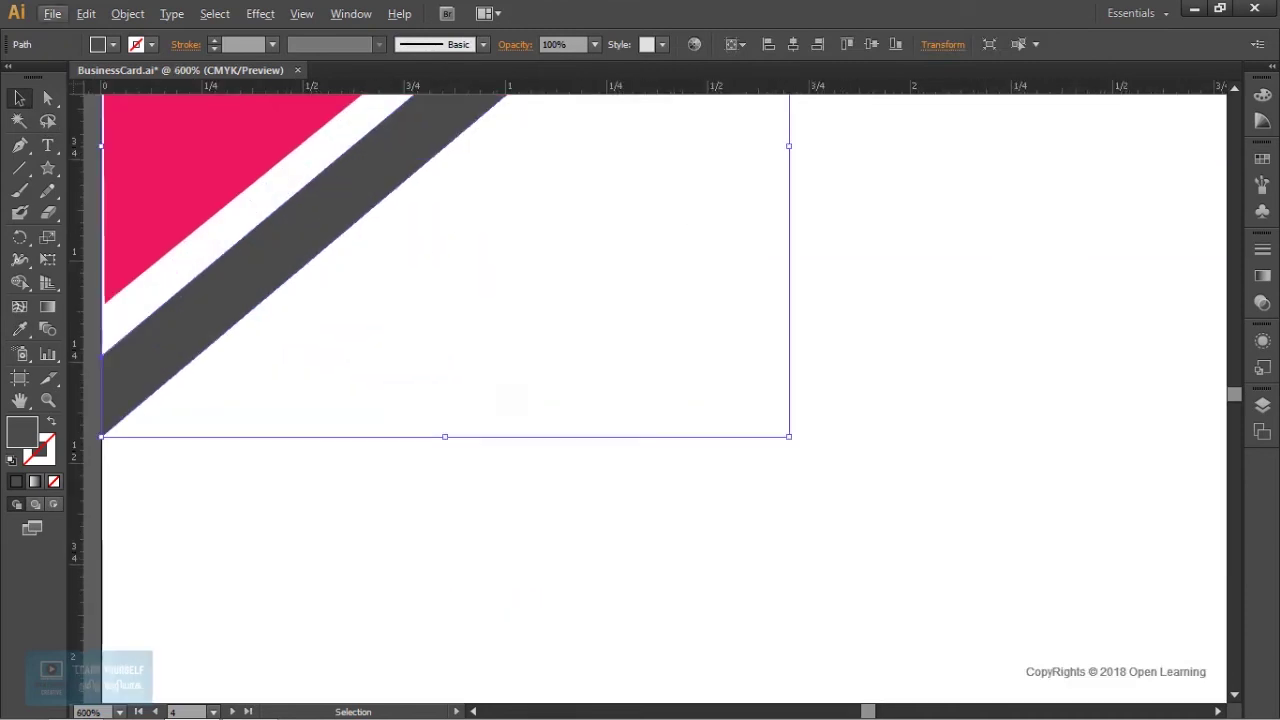
{"action": "scroll", "coordinate": [660, 400], "scroll_direction": "up", "scroll_amount": 3}
{"action": "scroll", "coordinate": [660, 400], "scroll_direction": "left", "scroll_amount": 3}
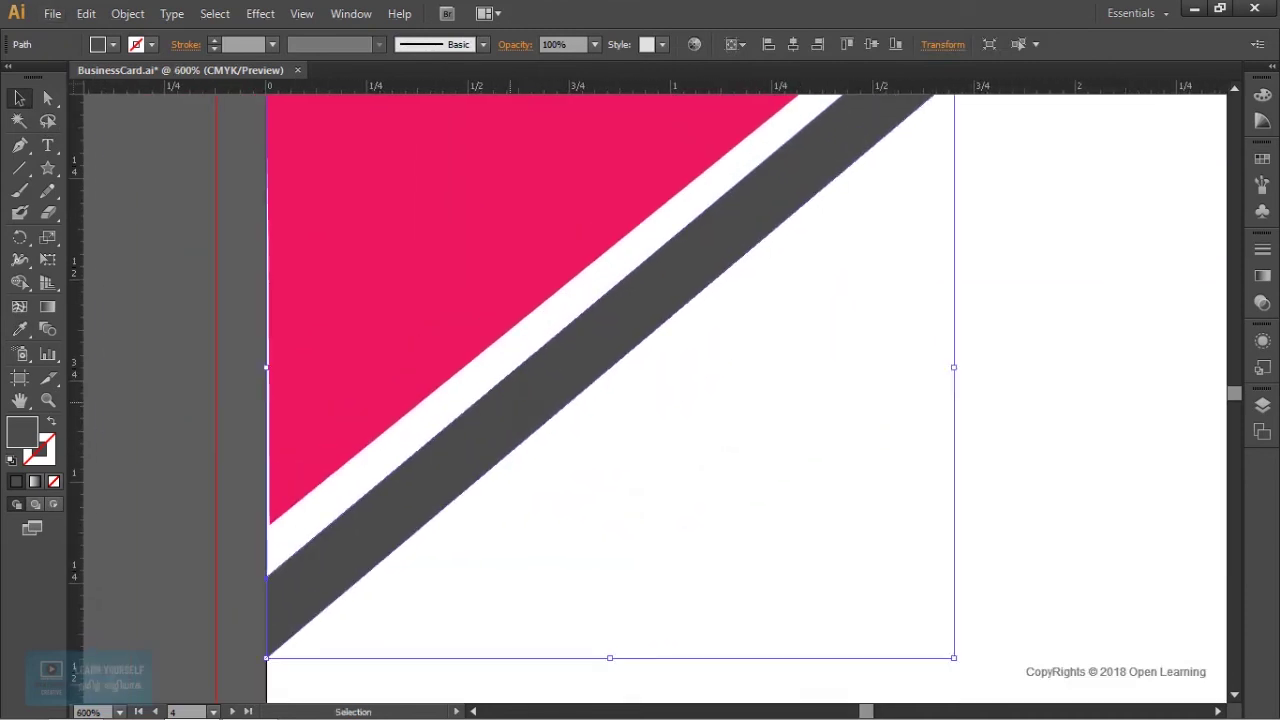
{"action": "key", "text": "ctrl+minus"}
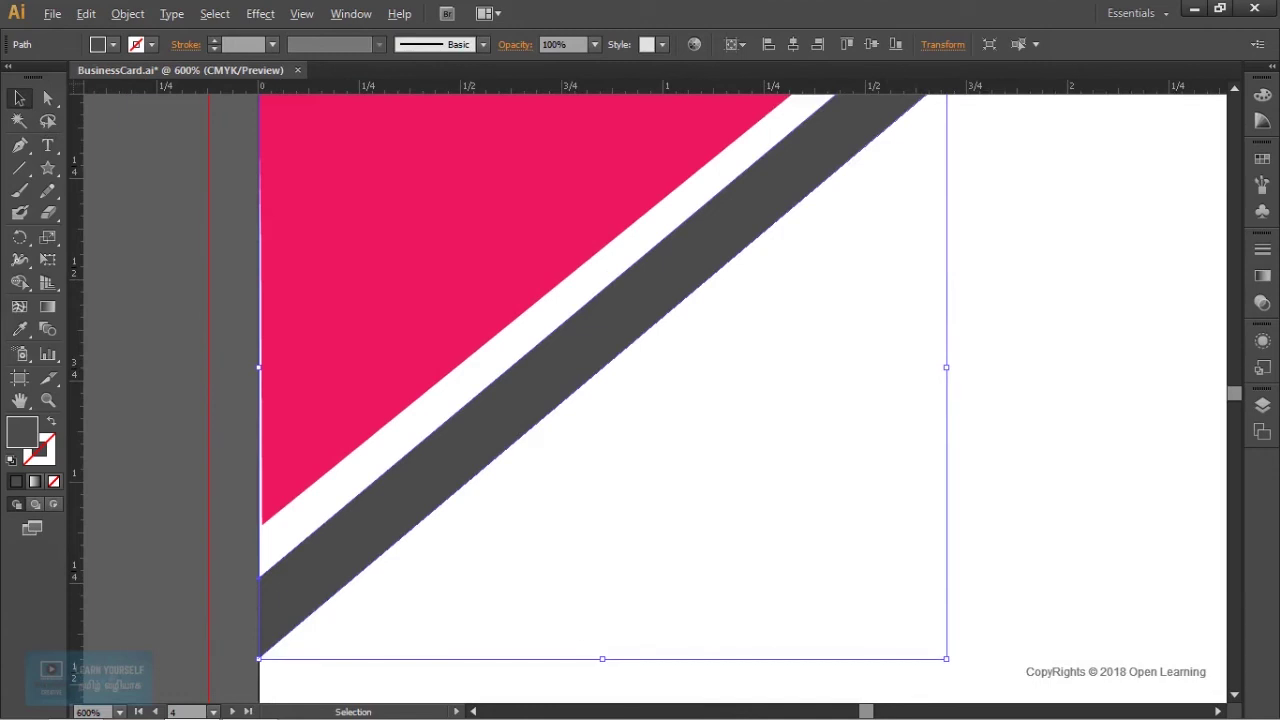
{"action": "left_click_drag", "start_coordinate": [574, 391], "coordinate": [558, 373]}
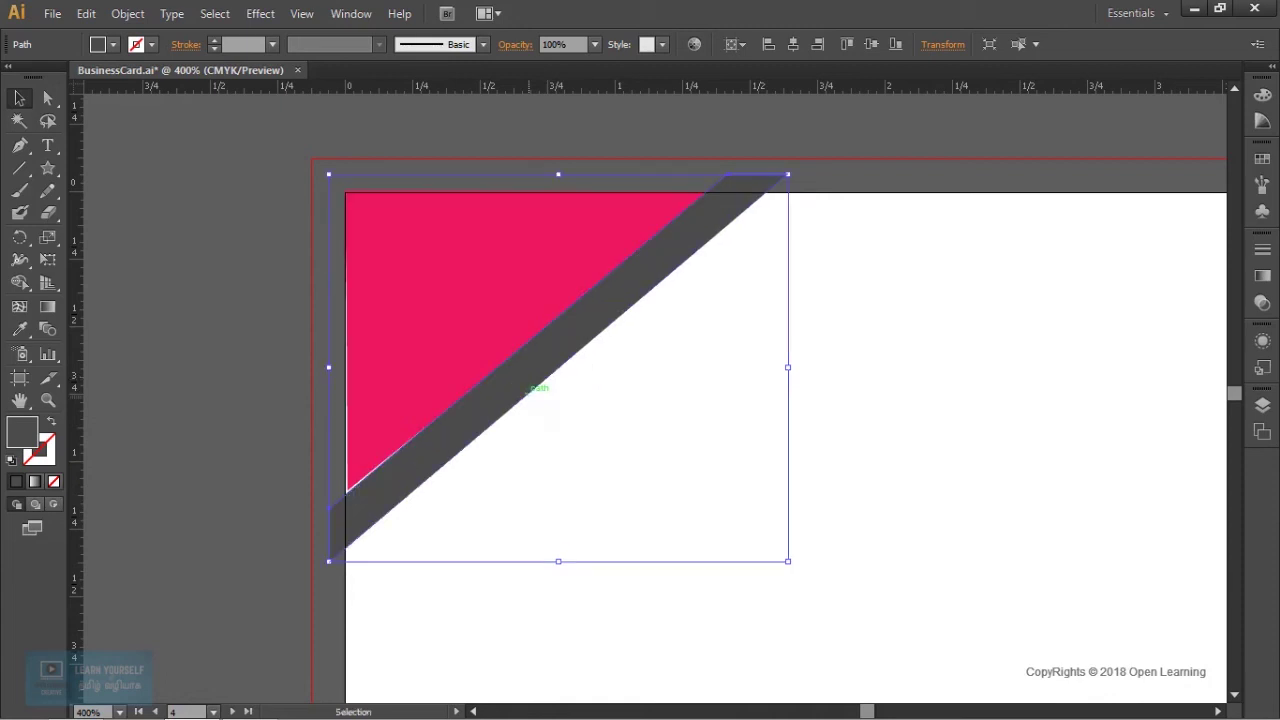
{"action": "key", "text": "ctrl+shift+a"}
Step: Snap the pink triangle's lower corner point onto the artboard's left edge
{"action": "left_click", "coordinate": [381, 482]}
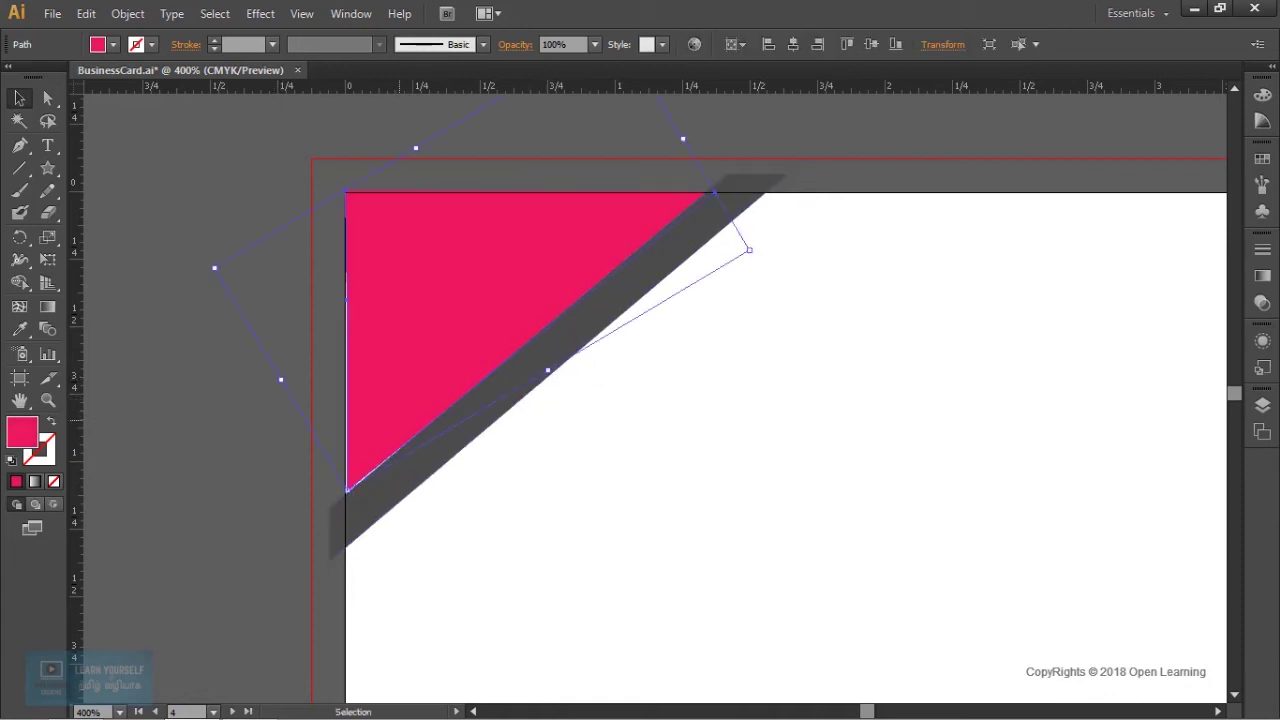
{"action": "scroll", "coordinate": [381, 482], "scroll_direction": "up", "scroll_amount": 2}
{"action": "scroll", "coordinate": [381, 482], "scroll_direction": "up", "scroll_amount": 2}
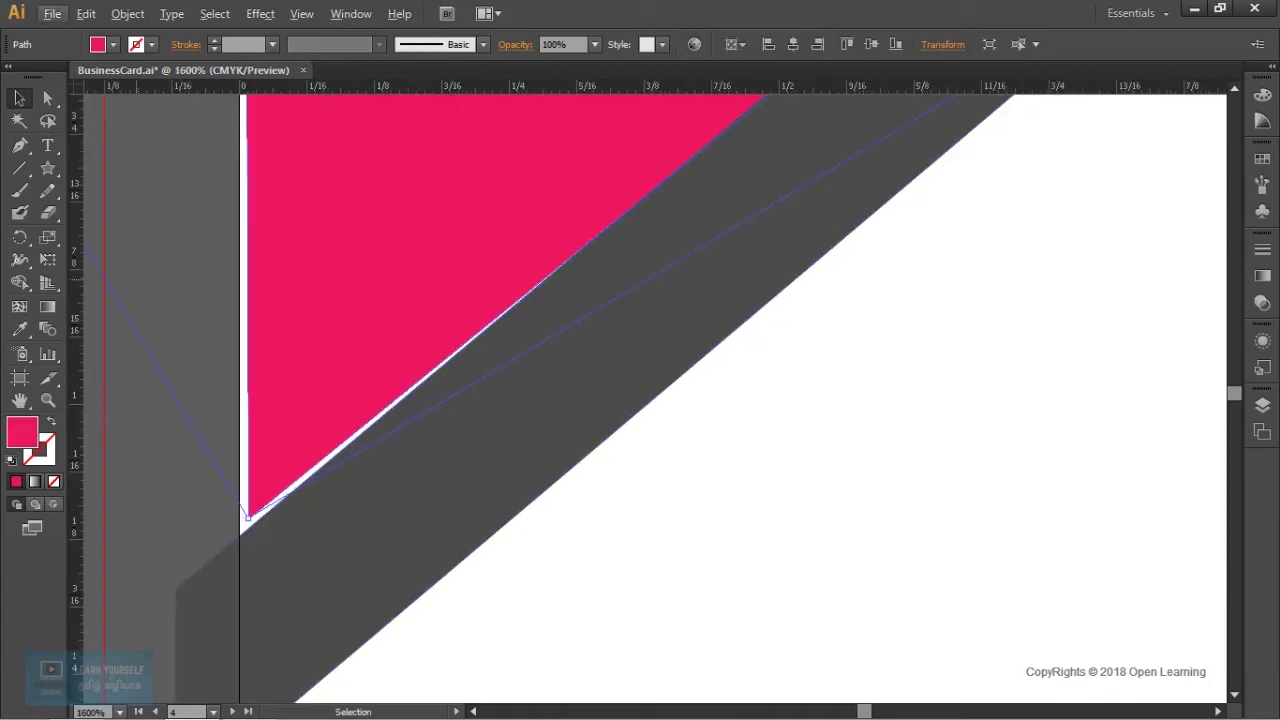
{"action": "left_click", "coordinate": [47, 97]}
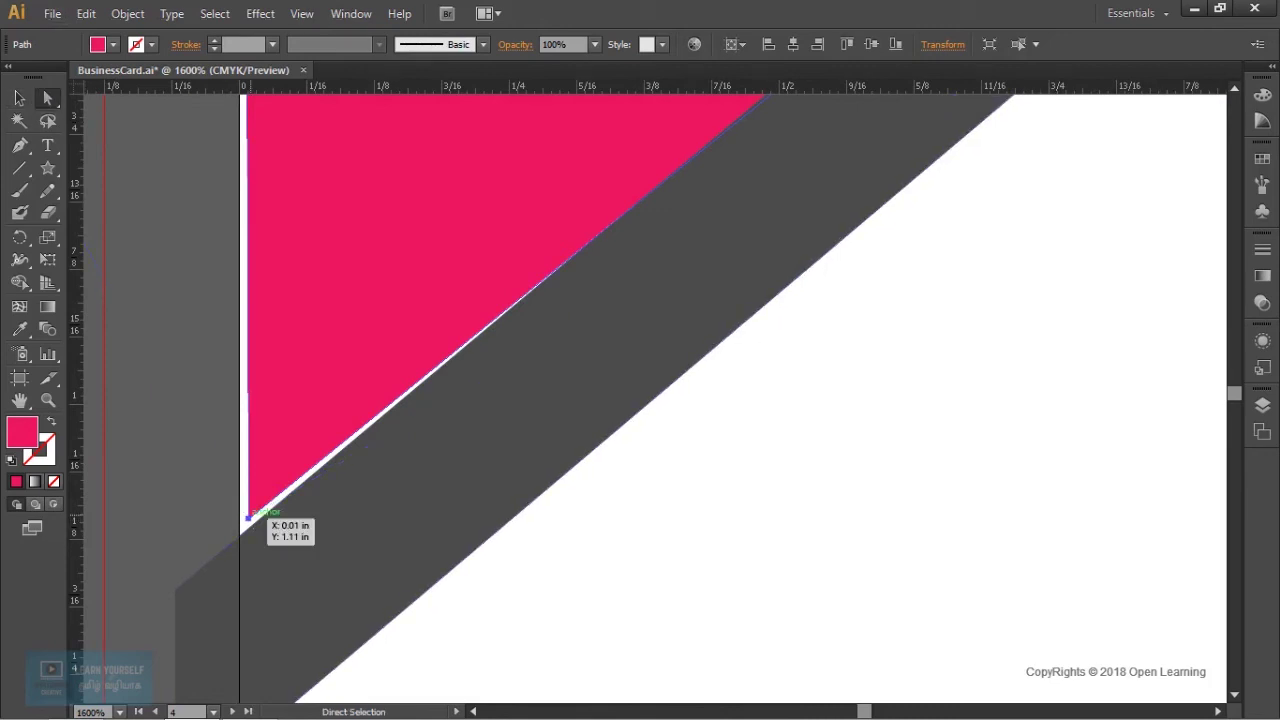
{"action": "left_click", "coordinate": [247, 517]}
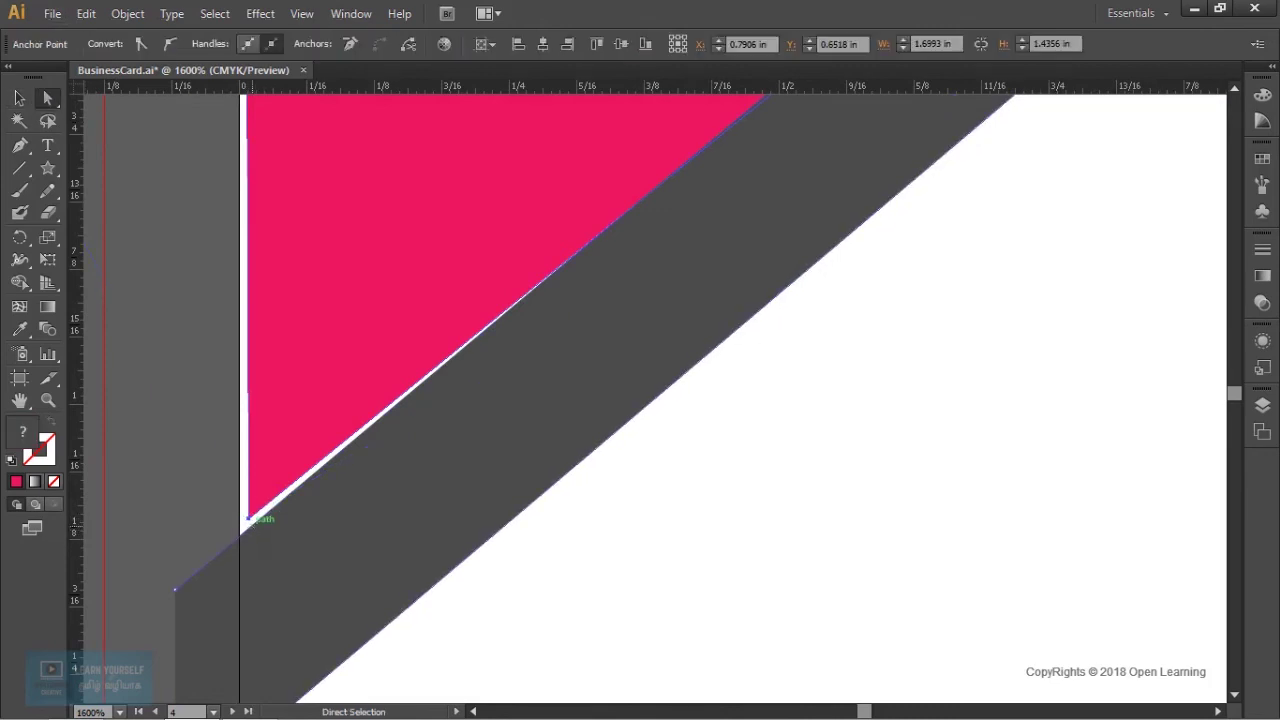
{"action": "left_click_drag", "start_coordinate": [247, 517], "coordinate": [240, 522]}
Step: Snap the grey stripe's lower corners onto the pink triangle's corner and the artboard edge
{"action": "left_click", "coordinate": [400, 450]}
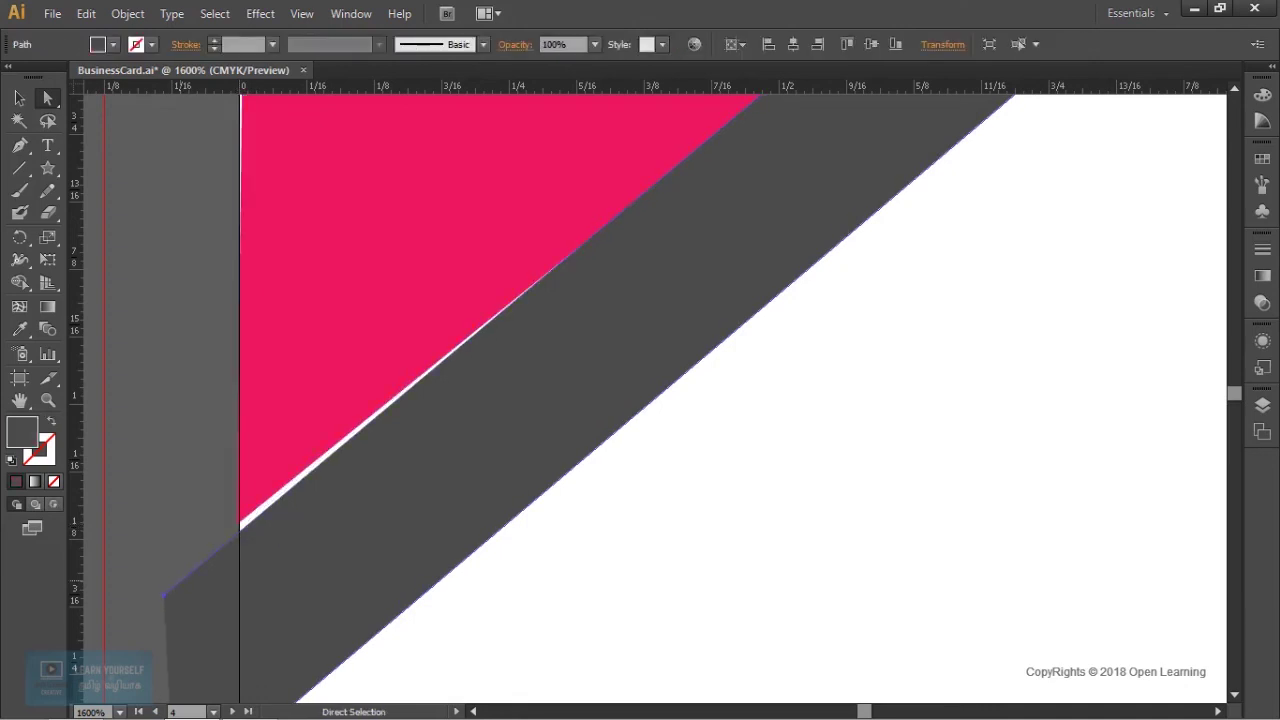
{"action": "left_click_drag", "start_coordinate": [165, 597], "coordinate": [238, 551]}
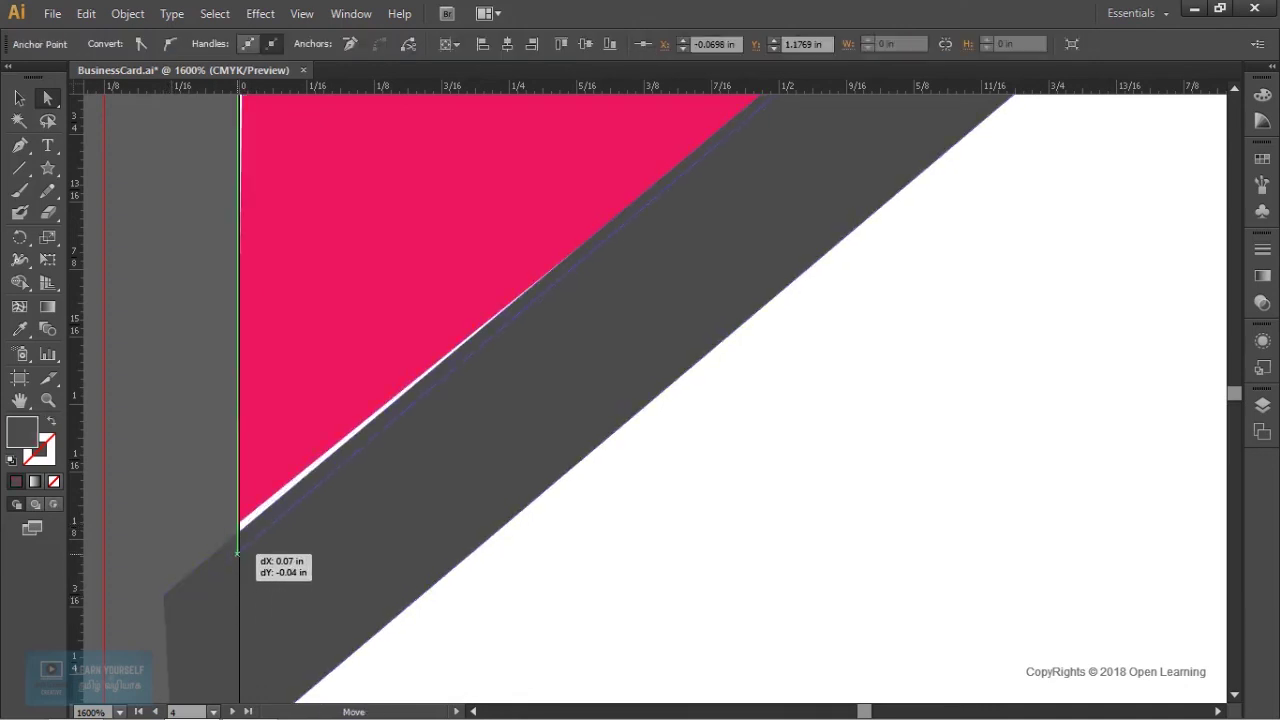
{"action": "left_click_drag", "start_coordinate": [238, 551], "coordinate": [238, 523]}
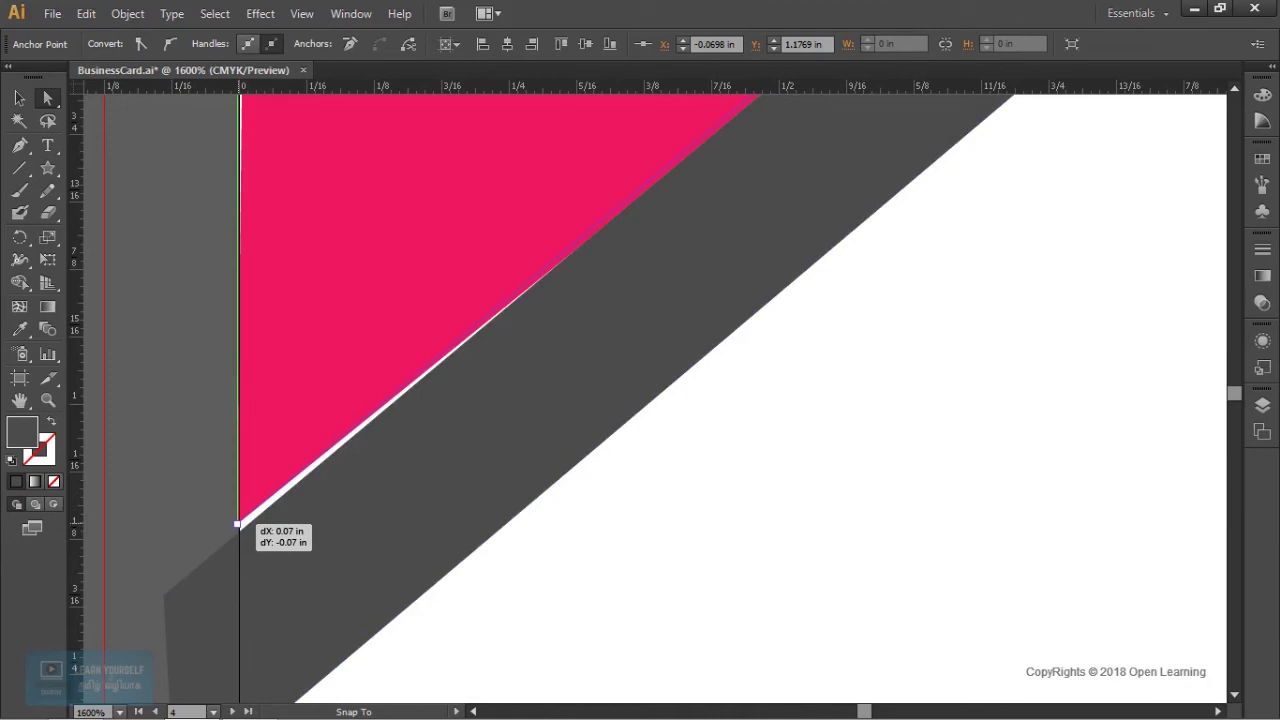
{"action": "scroll", "coordinate": [238, 523], "scroll_direction": "down", "scroll_amount": 3}
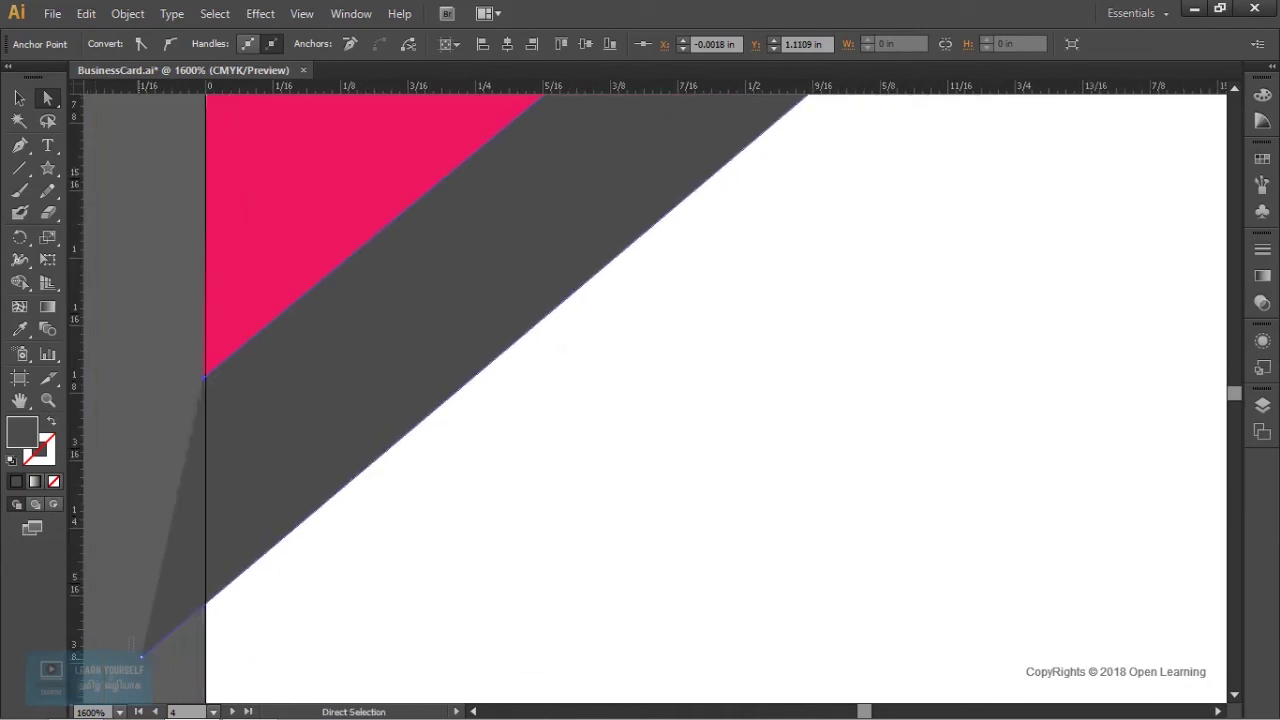
{"action": "scroll", "coordinate": [640, 400], "scroll_direction": "down", "scroll_amount": 2}
{"action": "left_click_drag", "start_coordinate": [141, 566], "coordinate": [205, 517]}
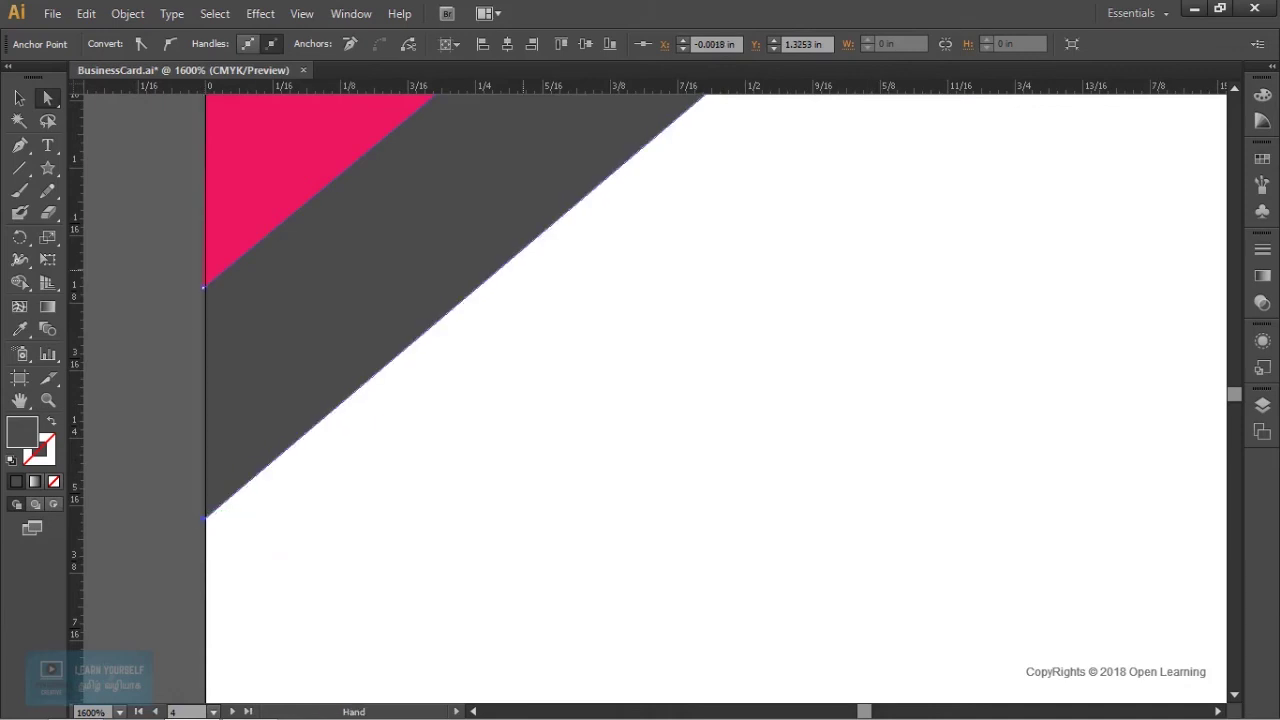
Step: Align the stripe's upper-left anchor with the artboard's top edge
{"action": "scroll", "coordinate": [205, 517], "scroll_direction": "up", "scroll_amount": 5}
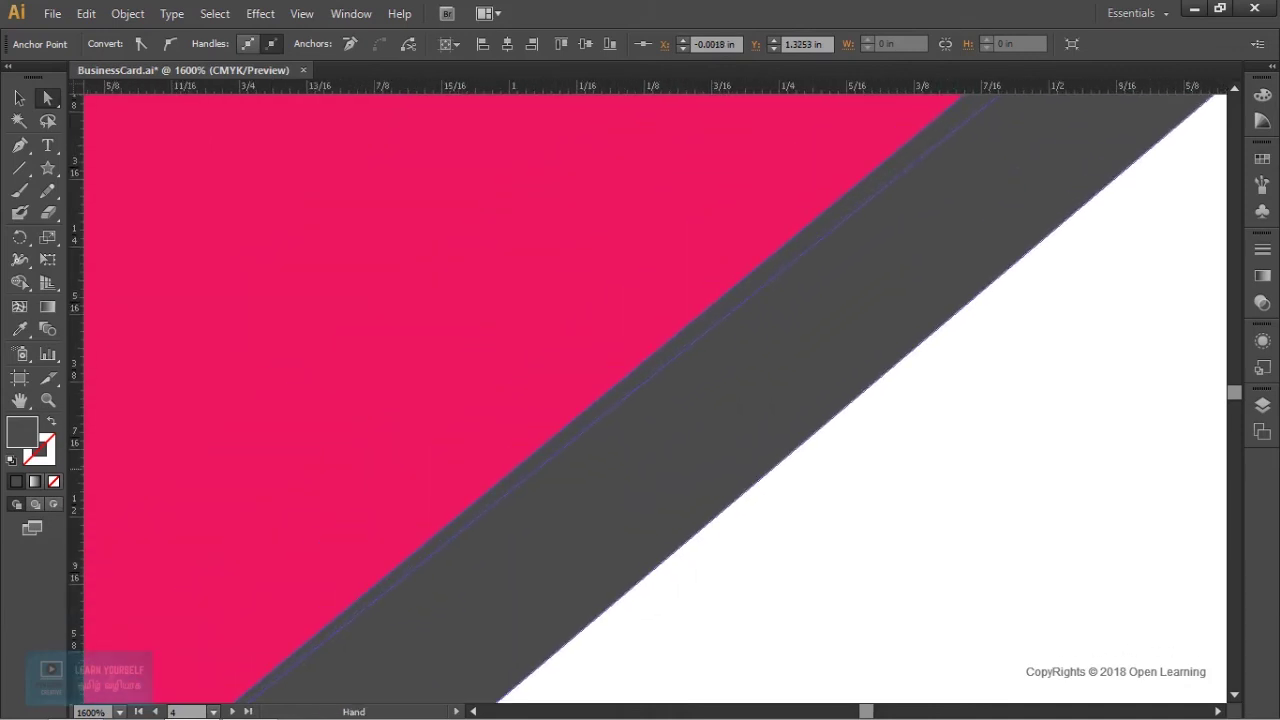
{"action": "left_click_drag", "start_coordinate": [960, 120], "coordinate": [285, 650]}
{"action": "mouse_move", "coordinate": [657, 243]}
{"action": "left_mouse_down"}
{"action": "mouse_move", "coordinate": [905, 305]}
{"action": "mouse_move", "coordinate": [856, 343]}
{"action": "left_mouse_up"}
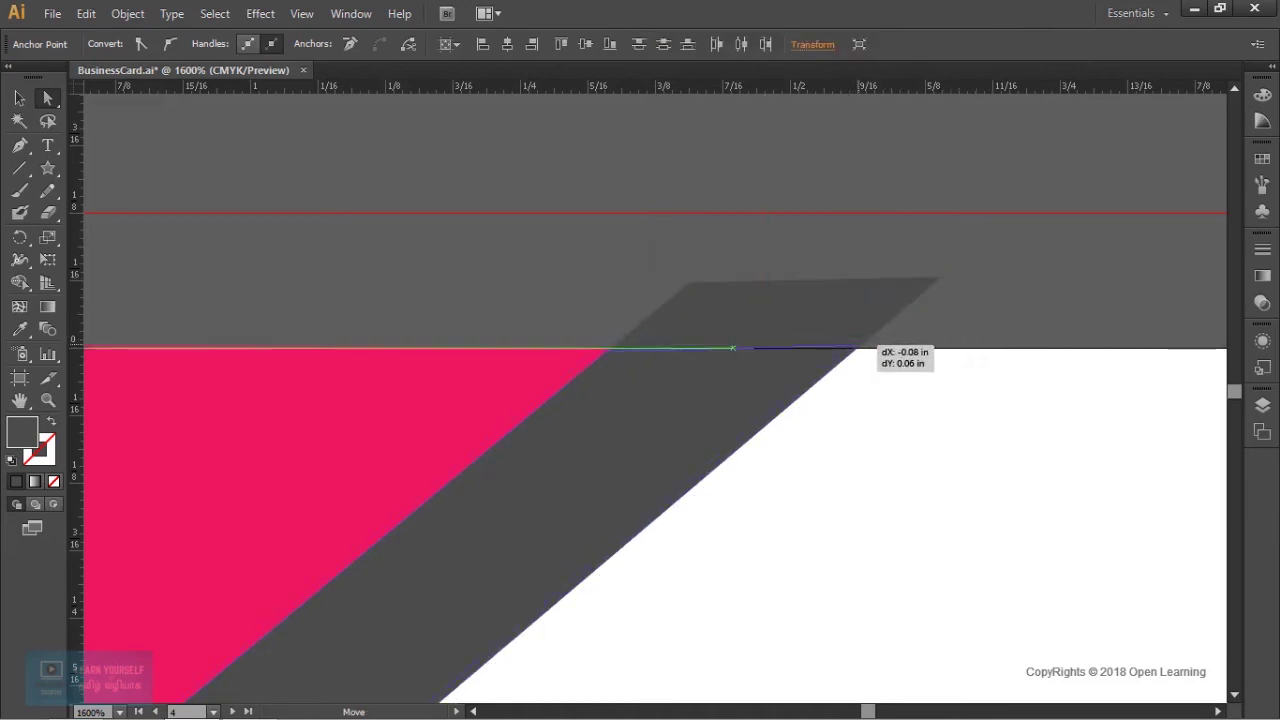
{"action": "left_click_drag", "start_coordinate": [856, 343], "coordinate": [857, 348]}
{"action": "key", "text": "ctrl+shift+a"}
Step: Zoom out to view the whole envelope and check the reshaped top-left corner
{"action": "scroll", "coordinate": [900, 418], "scroll_direction": "down", "scroll_amount": 3}
{"action": "key", "text": "ctrl+alt+0"}
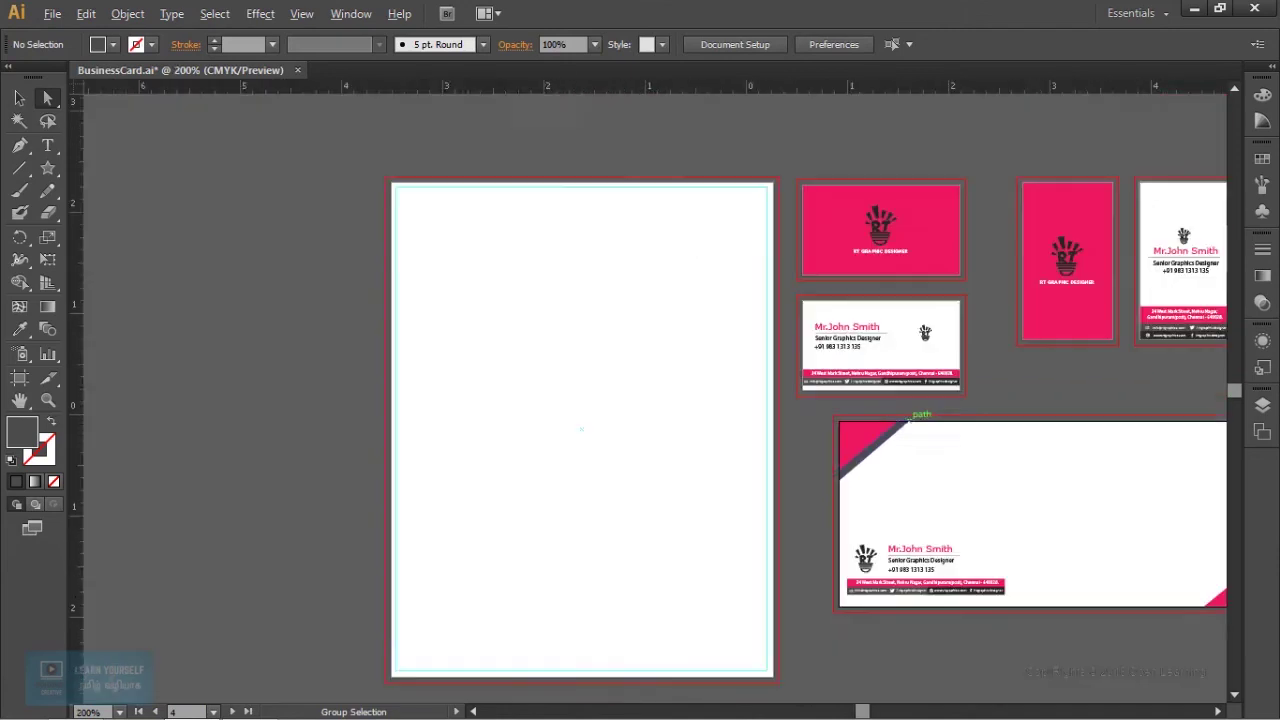
{"action": "key", "text": "ctrl+plus"}
{"action": "scroll", "coordinate": [840, 547], "scroll_direction": "up", "scroll_amount": 2}
{"action": "scroll", "coordinate": [840, 547], "scroll_direction": "down", "scroll_amount": 2}
{"action": "scroll", "coordinate": [840, 547], "scroll_direction": "up", "scroll_amount": 1}
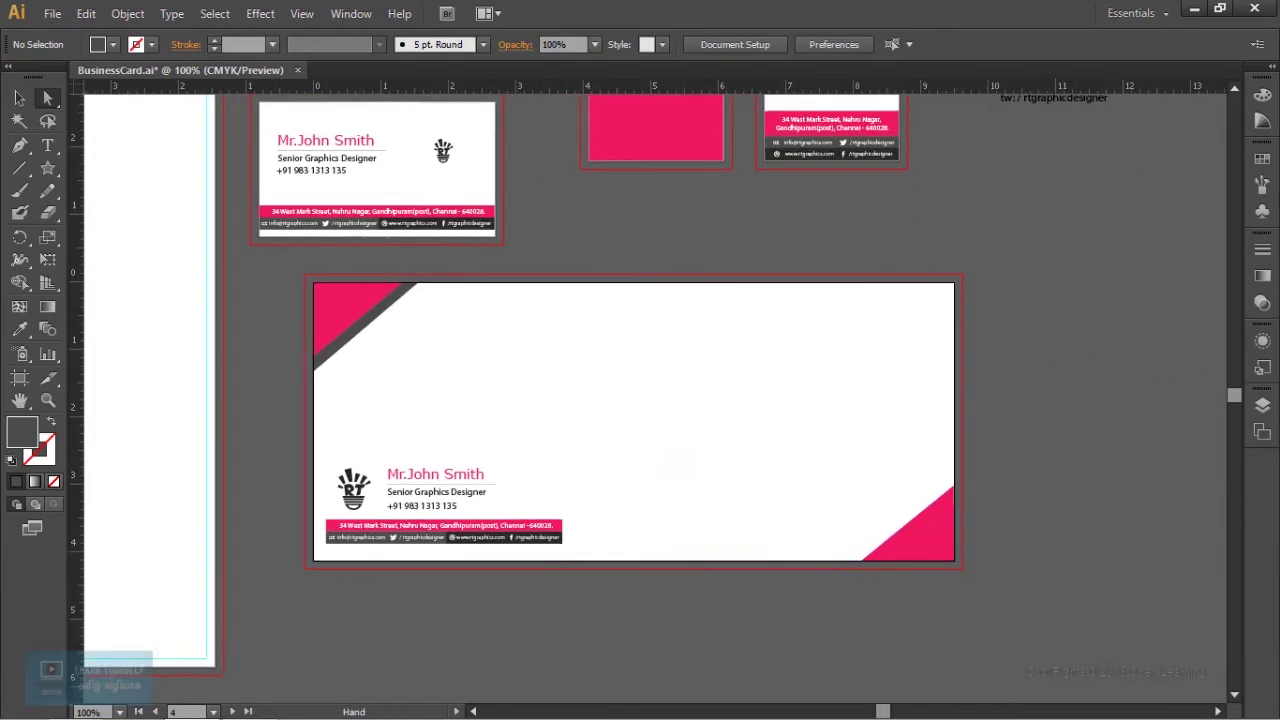
{"action": "scroll", "coordinate": [668, 493], "scroll_direction": "up", "scroll_amount": 1}
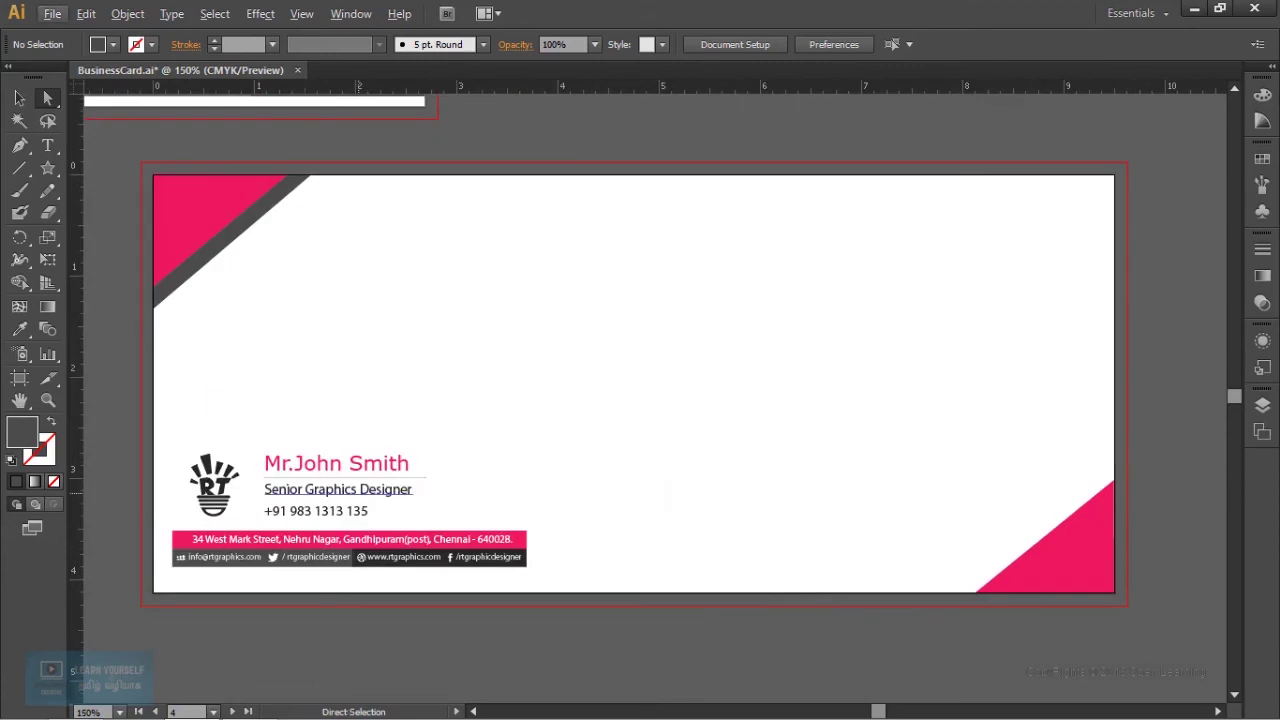
Step: Delete the grey diagonal stripe, undoing any accidental deletion of the pink triangle
{"action": "left_click", "coordinate": [205, 220]}
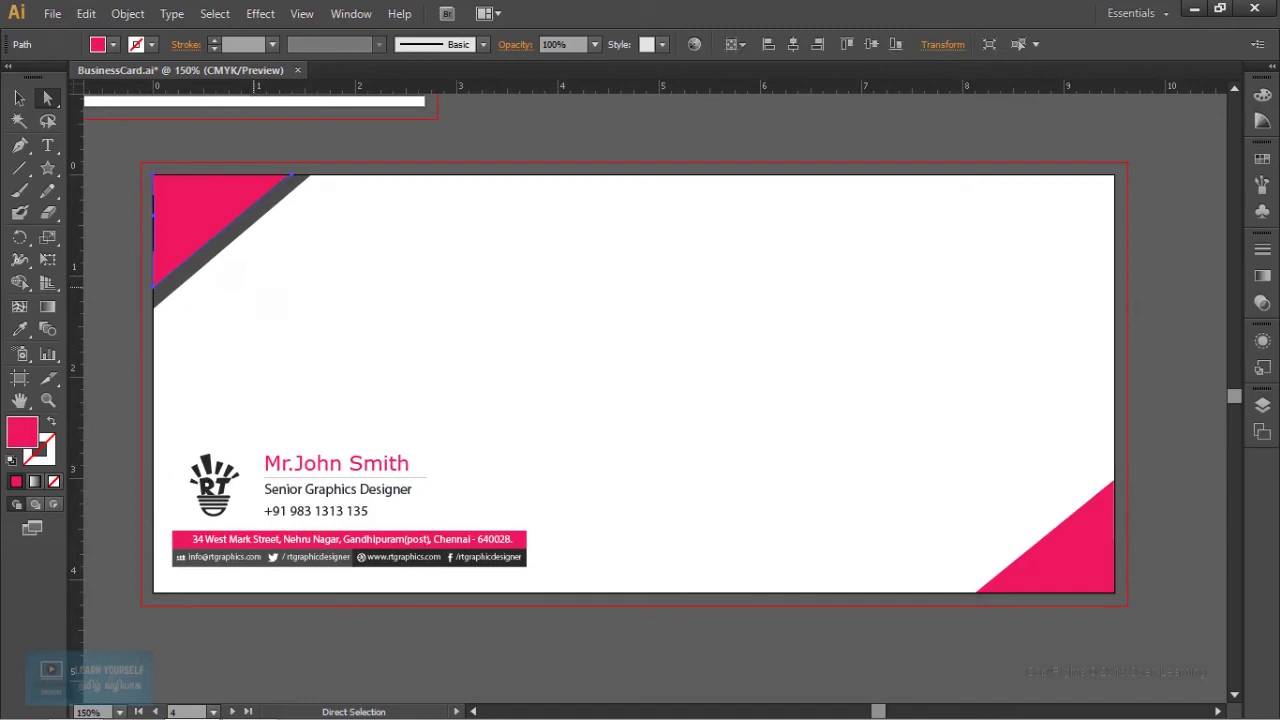
{"action": "key", "text": "Delete"}
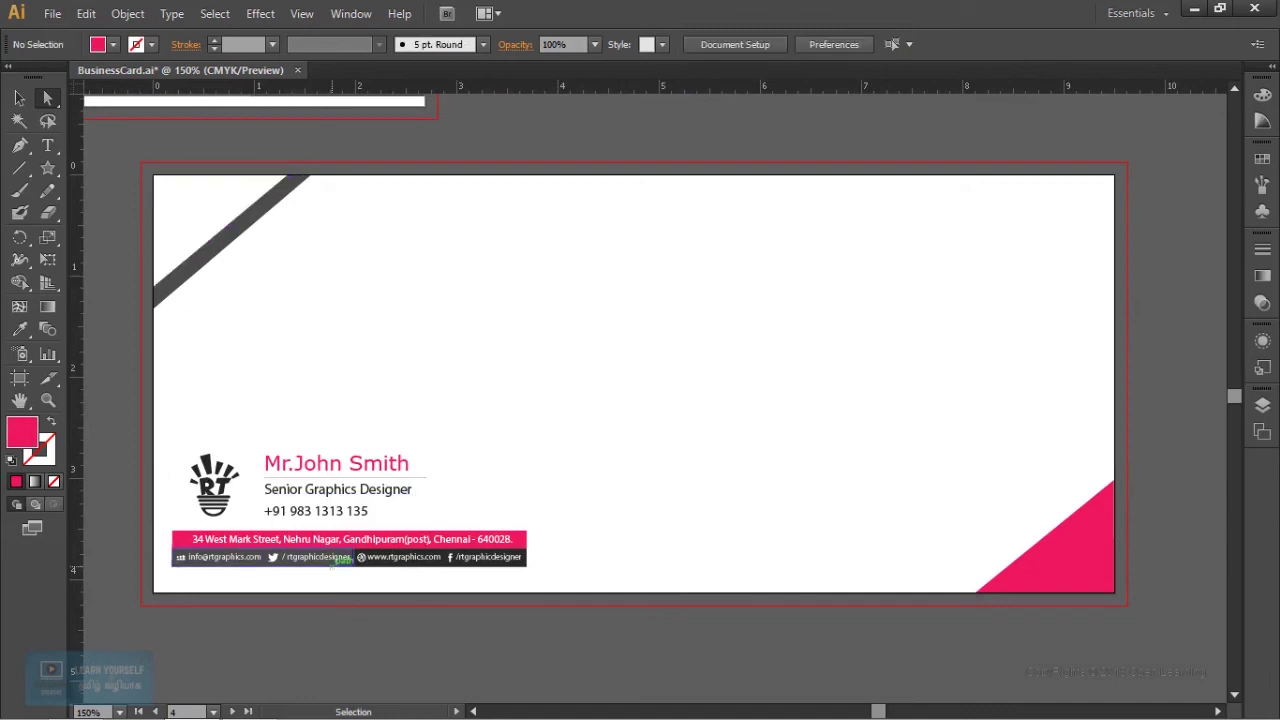
{"action": "key", "text": "ctrl+z"}
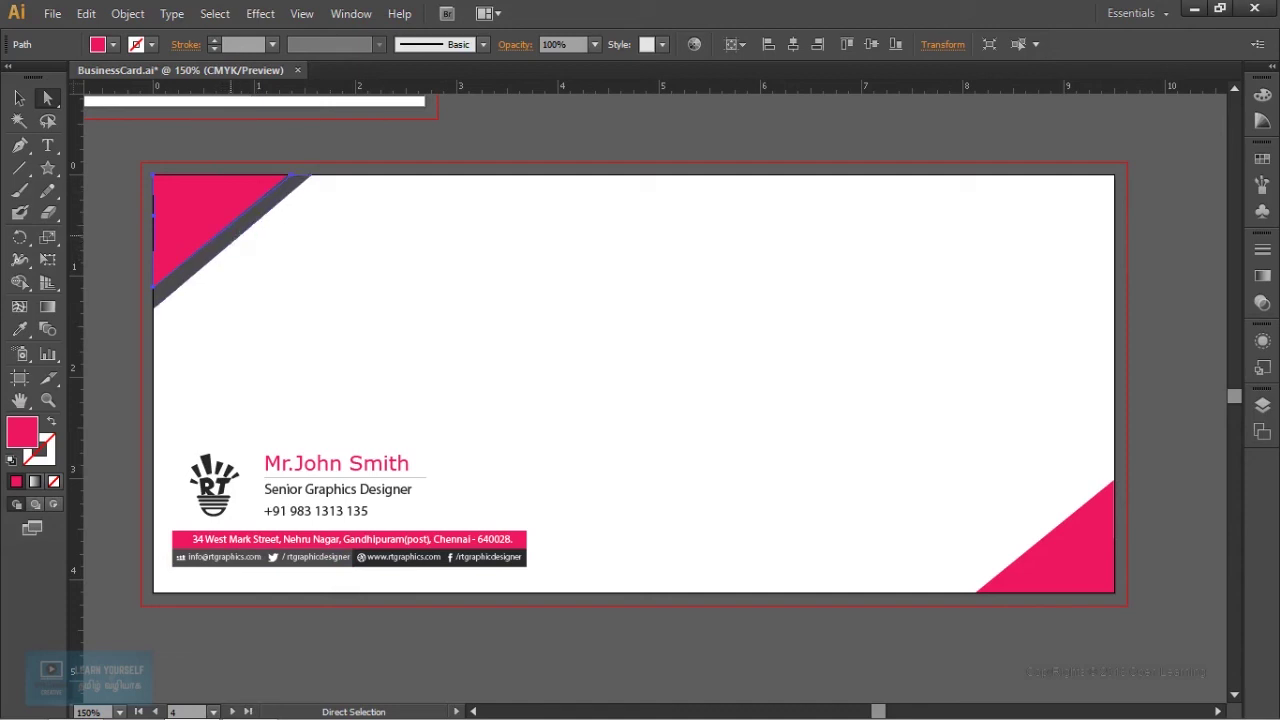
{"action": "left_click", "coordinate": [230, 232]}
{"action": "key", "text": "Delete"}
{"action": "left_click", "coordinate": [221, 208]}
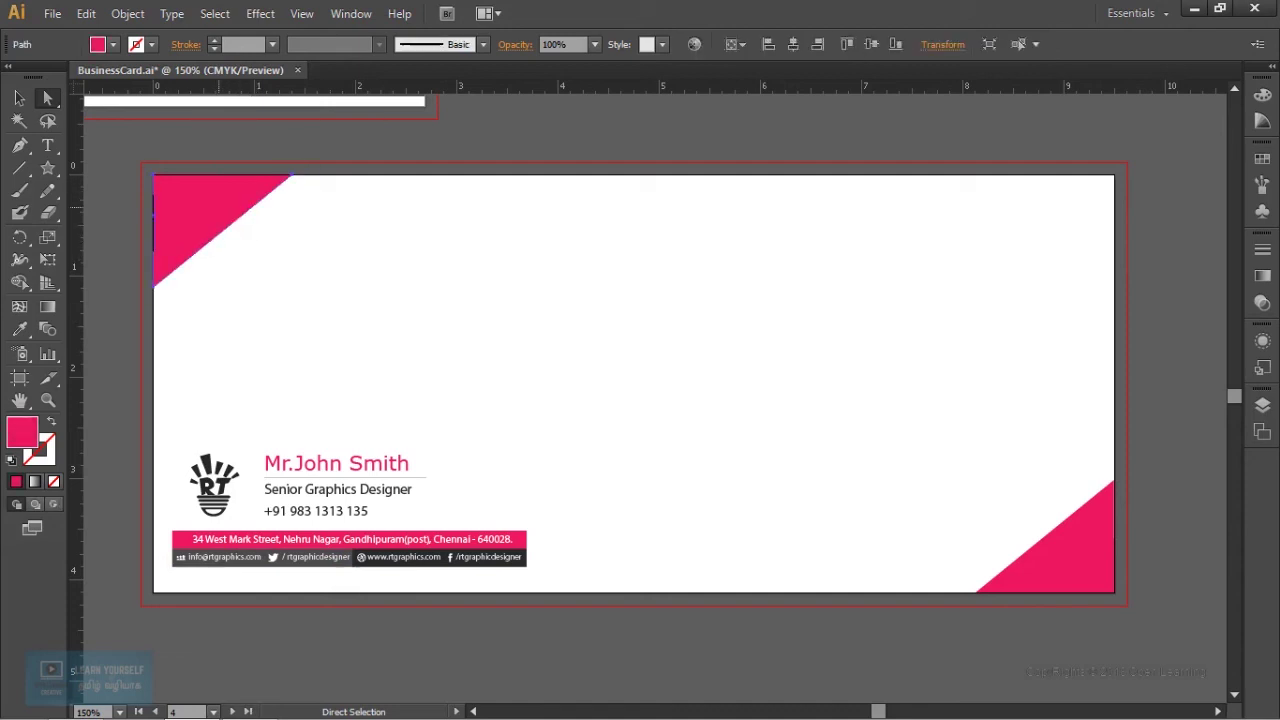
{"action": "key", "text": "Delete"}
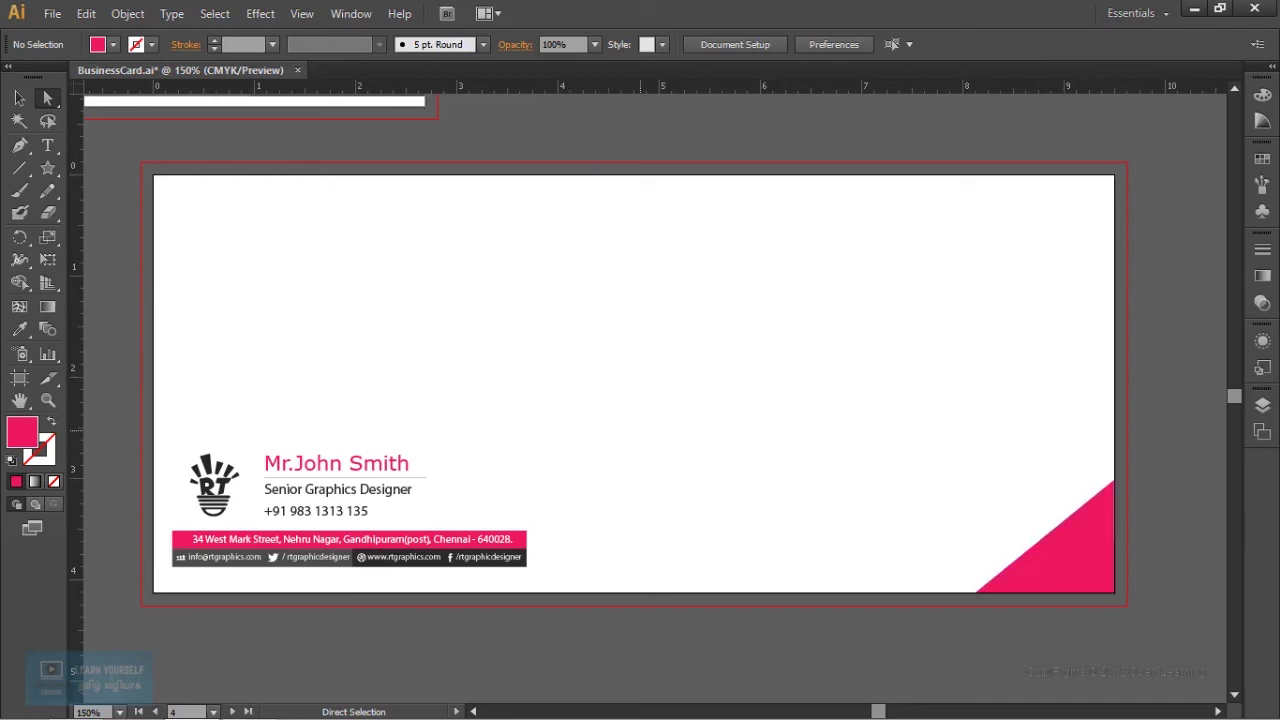
{"action": "key", "text": "ctrl+z"}
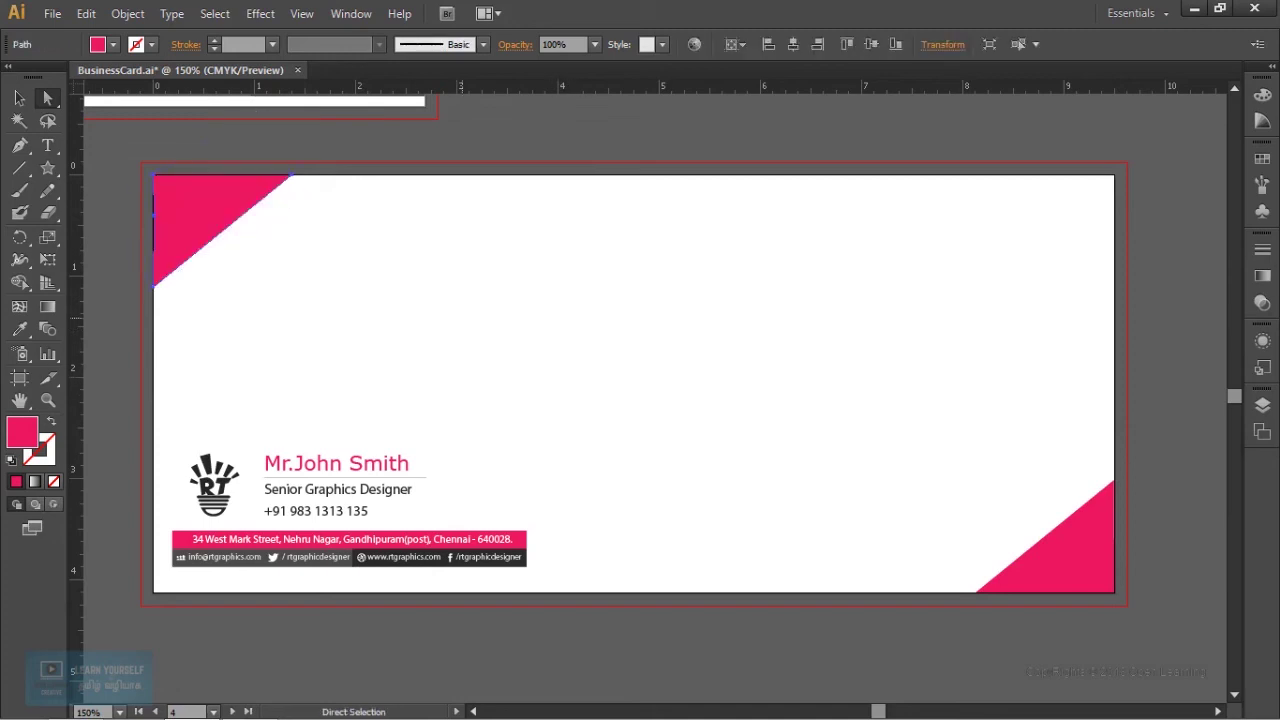
{"action": "scroll", "coordinate": [336, 236], "scroll_direction": "up", "scroll_amount": 2}
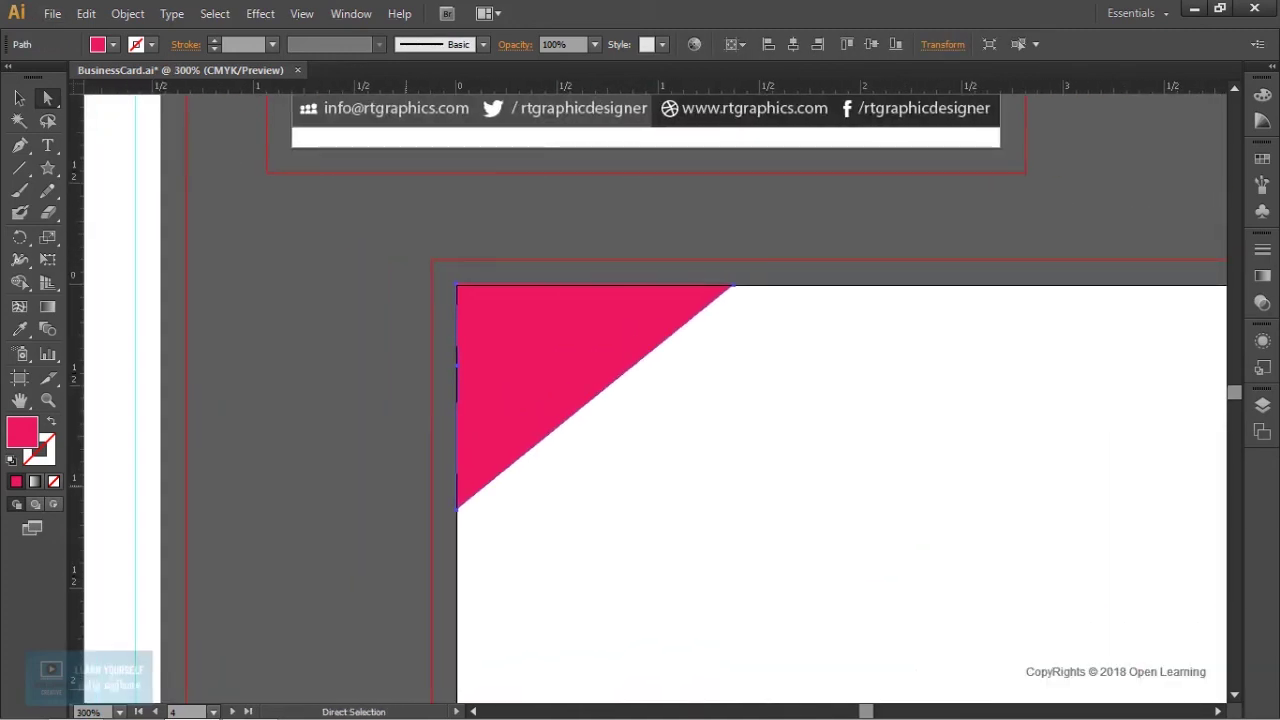
Step: Raise the triangle's bottom-left anchor up the left edge and pull its top-right anchor left
{"action": "left_click", "coordinate": [457, 510]}
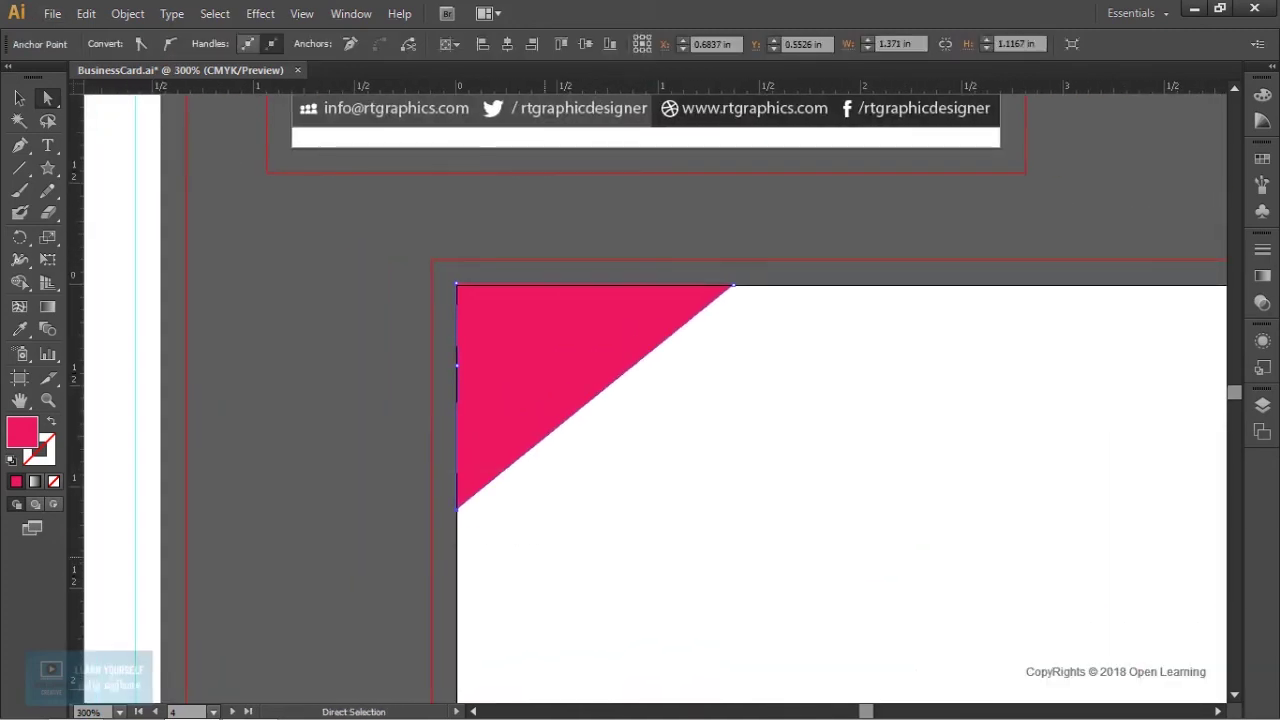
{"action": "left_click_drag", "start_coordinate": [457, 510], "coordinate": [466, 420]}
{"action": "key", "text": "ctrl+z"}
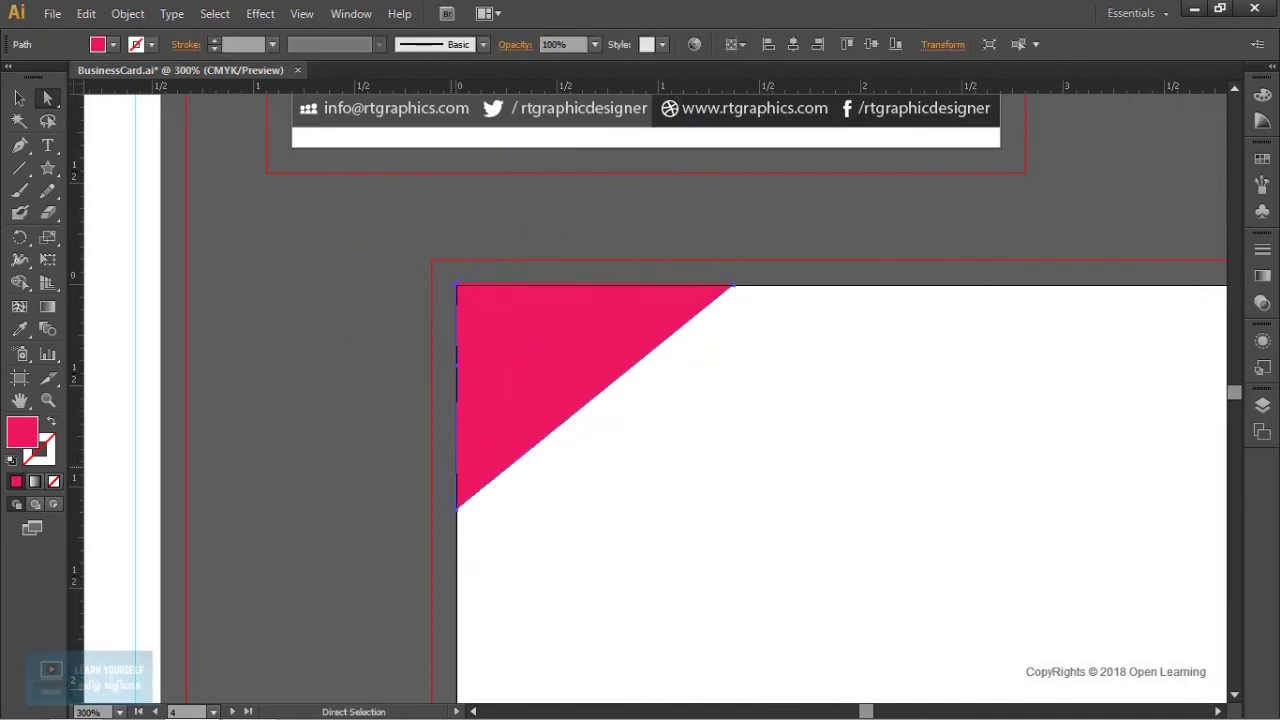
{"action": "left_click", "coordinate": [457, 510]}
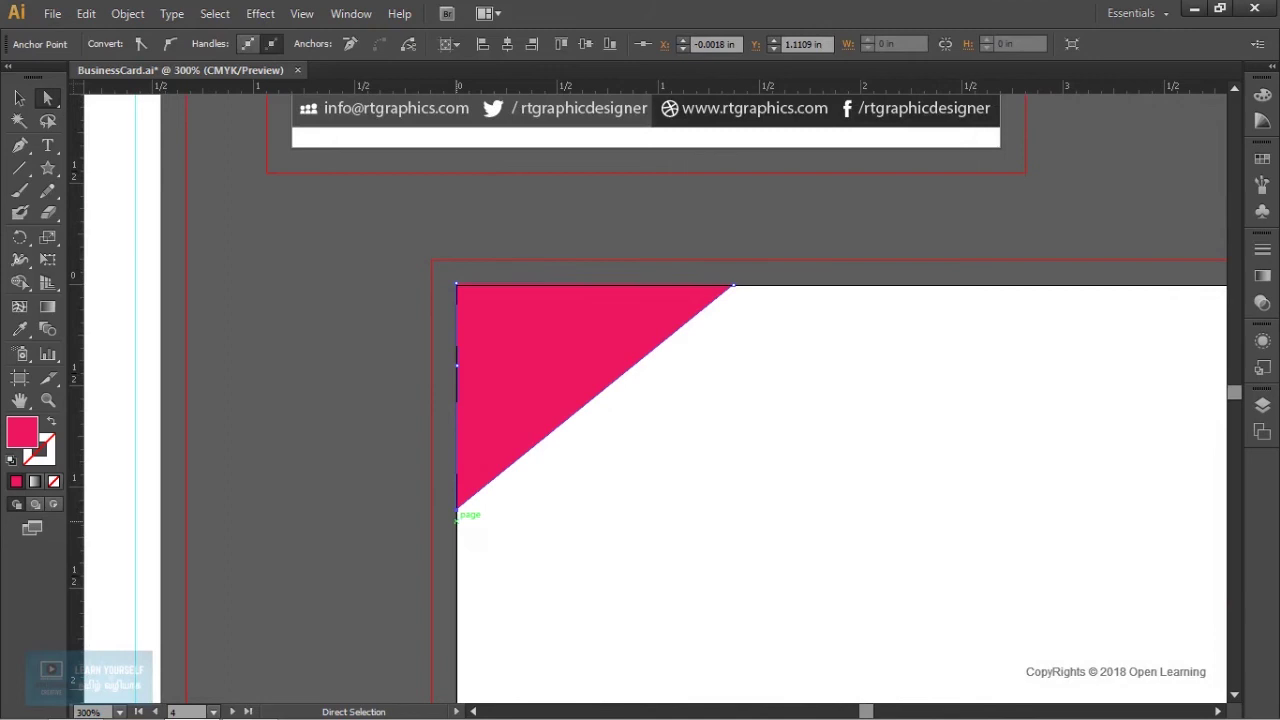
{"action": "left_click_drag", "start_coordinate": [457, 510], "coordinate": [458, 373]}
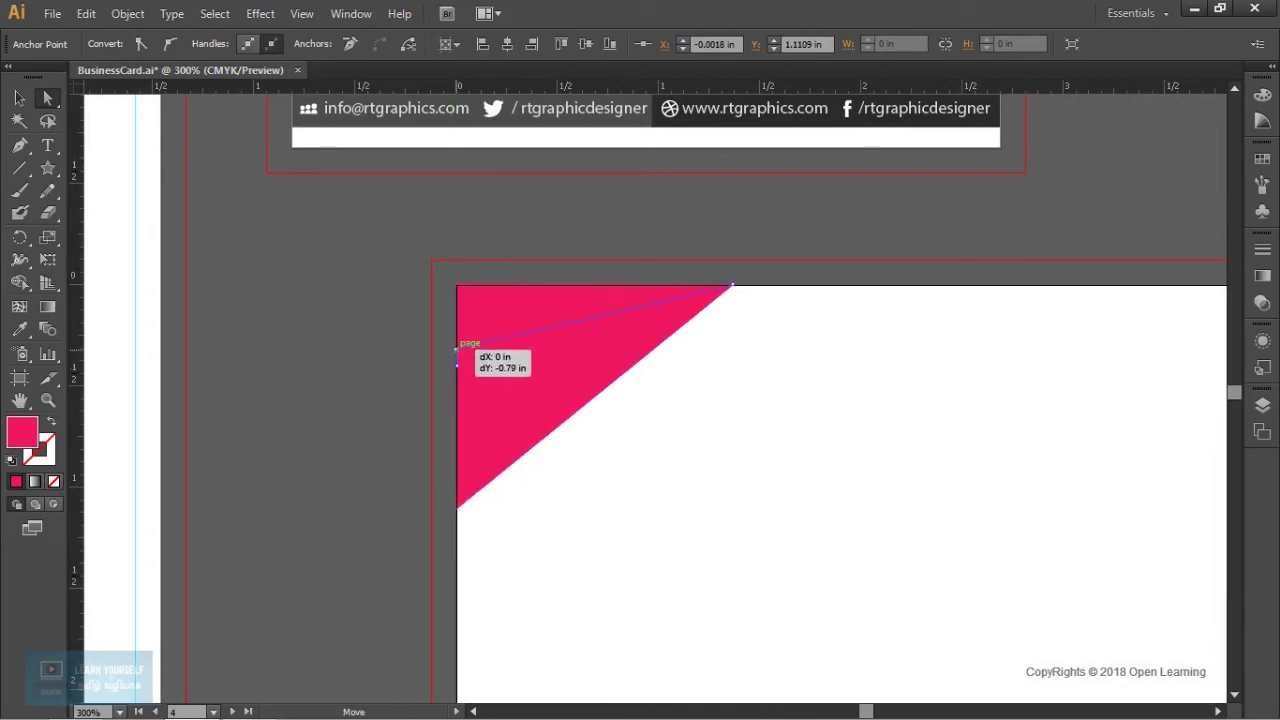
{"action": "left_click_drag", "start_coordinate": [458, 373], "coordinate": [457, 350]}
{"action": "left_click_drag", "start_coordinate": [730, 286], "coordinate": [535, 285]}
{"action": "key", "text": "ctrl+shift+a"}
{"action": "key", "text": "ctrl+alt+0"}
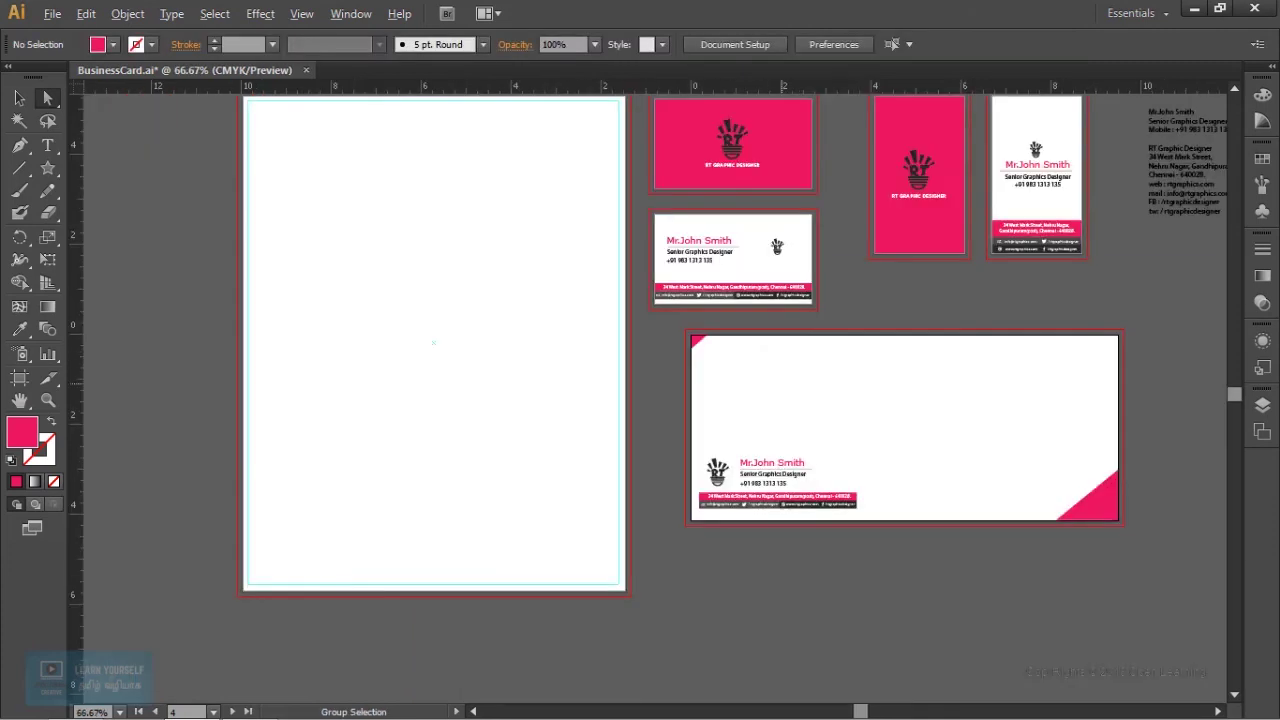
{"action": "key", "text": "ctrl+plus"}
{"action": "key", "text": "ctrl+plus"}
{"action": "scroll", "coordinate": [640, 400], "scroll_direction": "right", "scroll_amount": 5}
{"action": "key", "text": "ctrl+minus"}
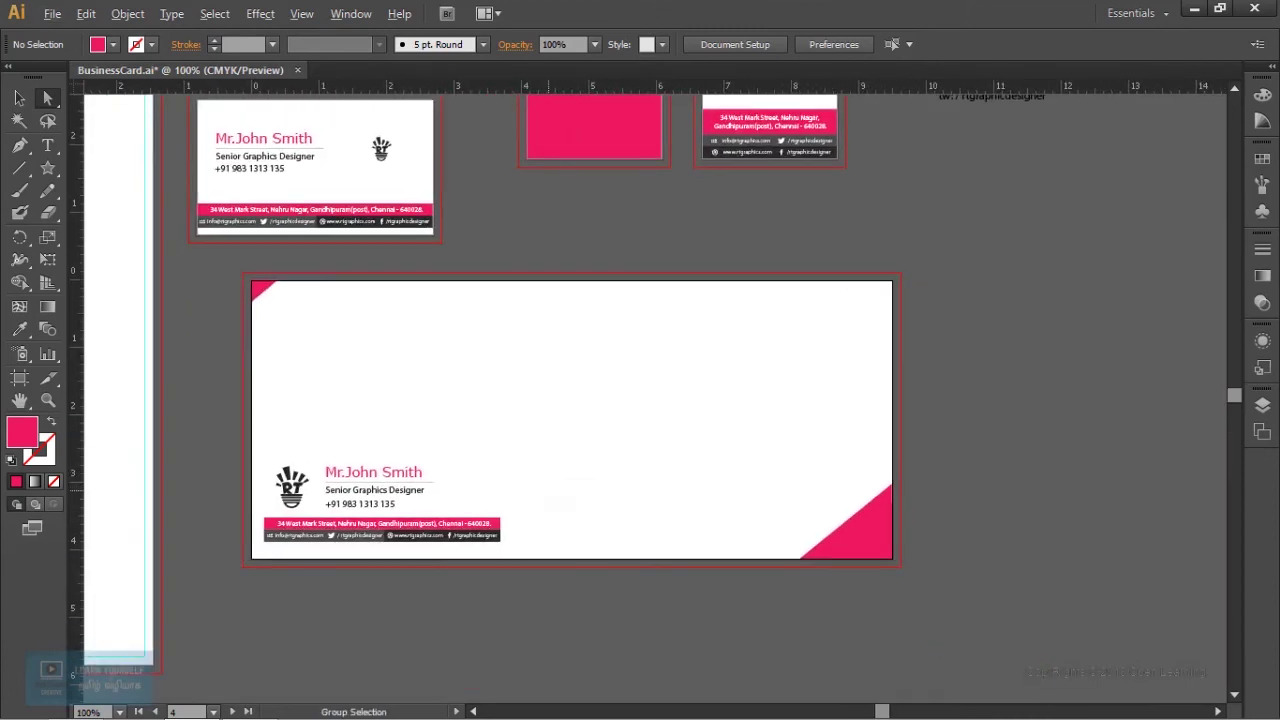
{"action": "key", "text": "ctrl+plus"}
{"action": "key", "text": "ctrl+minus"}
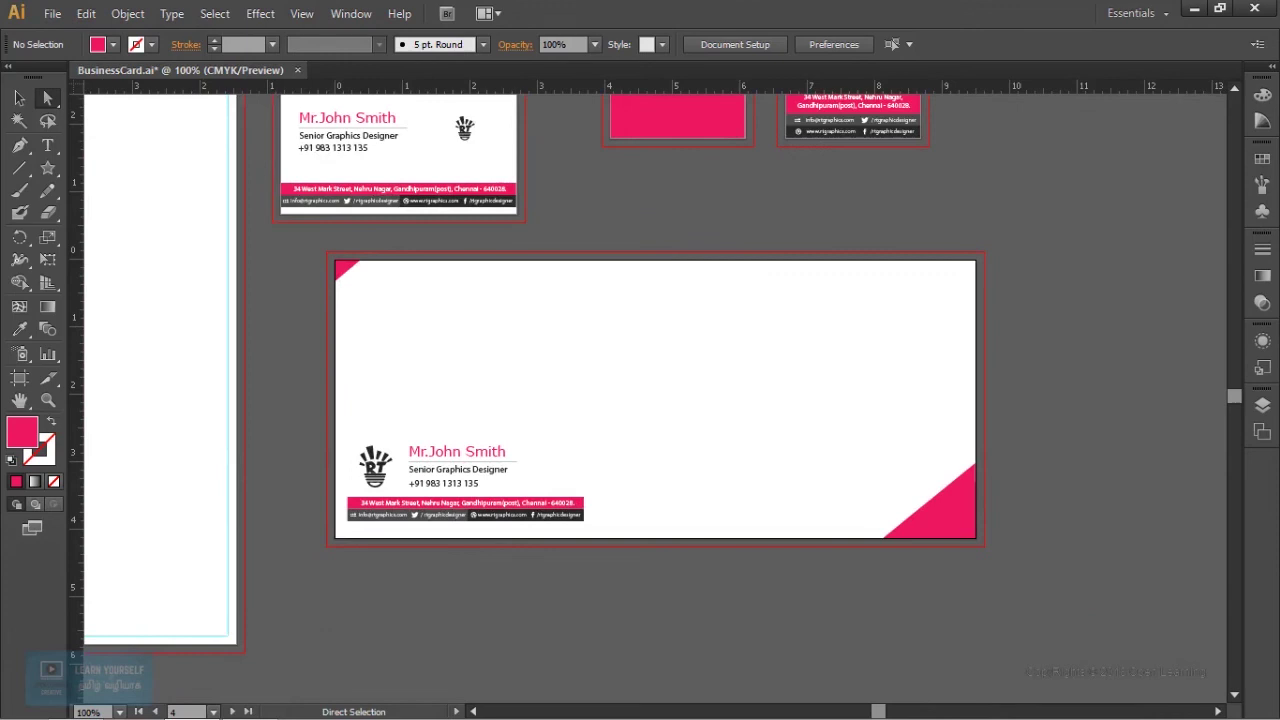
{"action": "key", "text": "ctrl+0"}
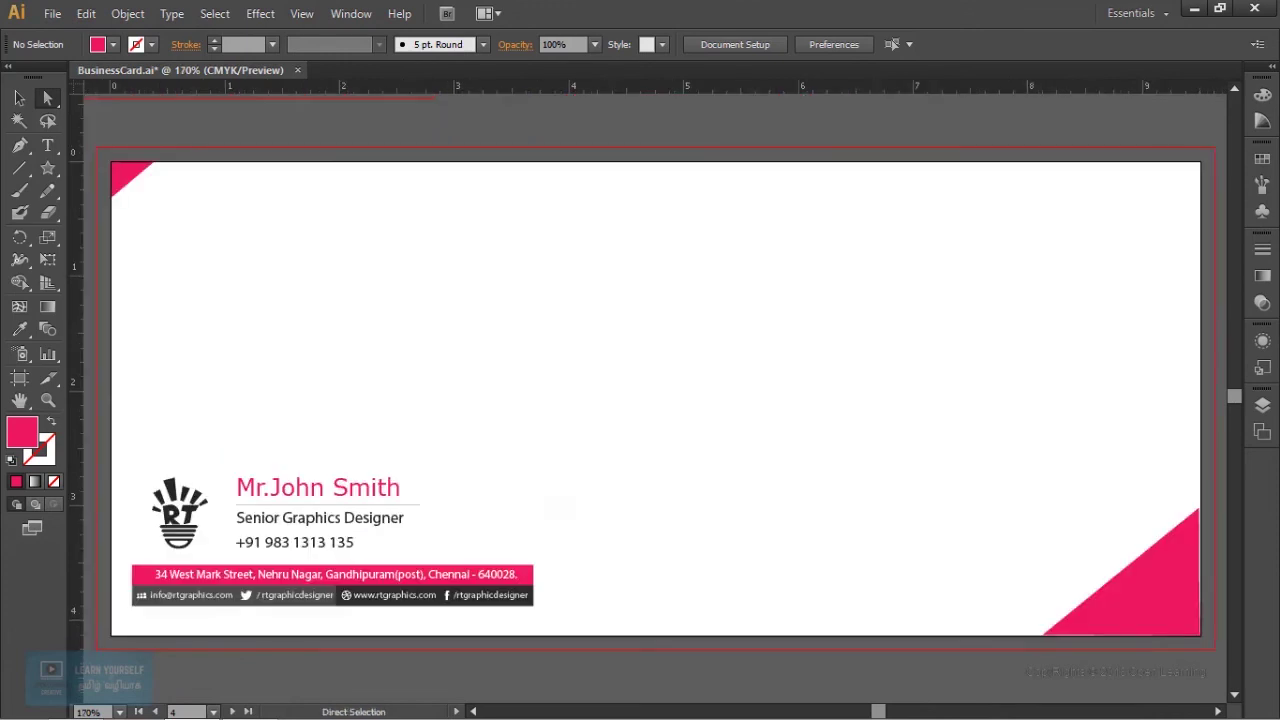